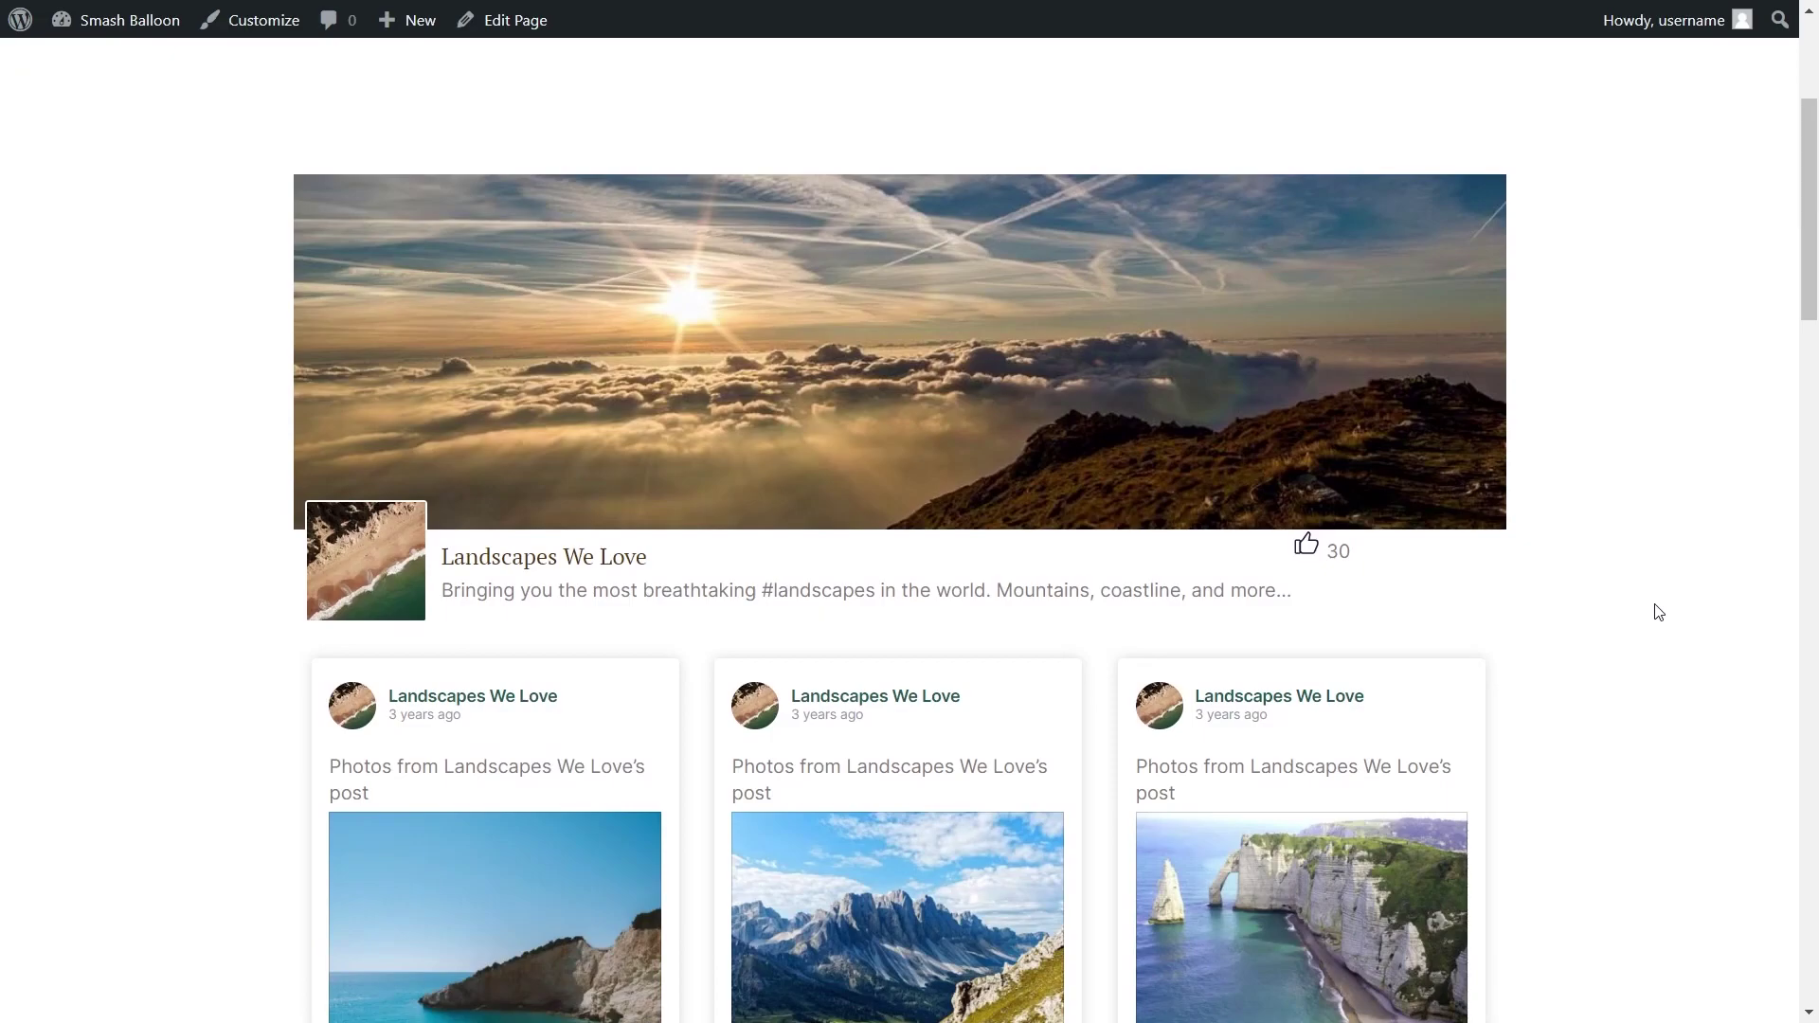
- Scroll down the live Landscapes We Love feed page to review it
{"action": "scroll", "coordinate": [1659, 612], "scroll_direction": "down", "scroll_amount": 5}
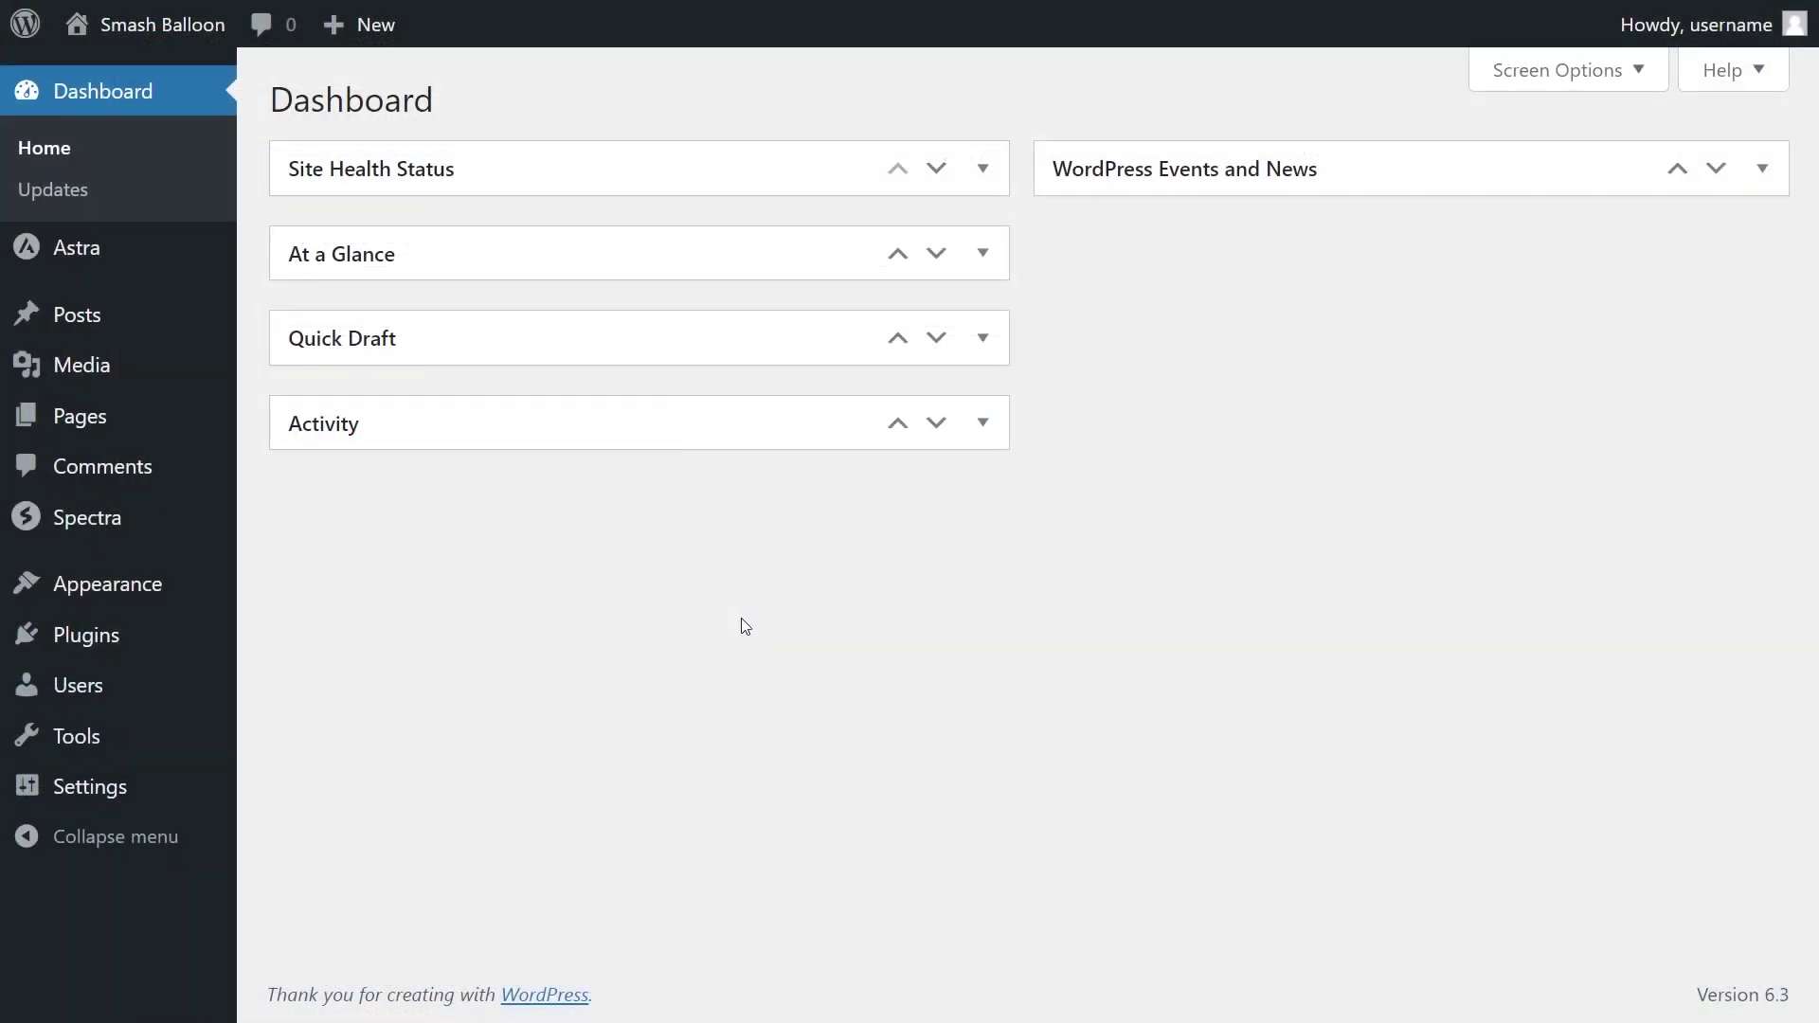
- Upload the Custom Facebook Feed Pro .zip as a new plugin, install it and activate it
{"action": "mouse_move", "coordinate": [148, 631]}
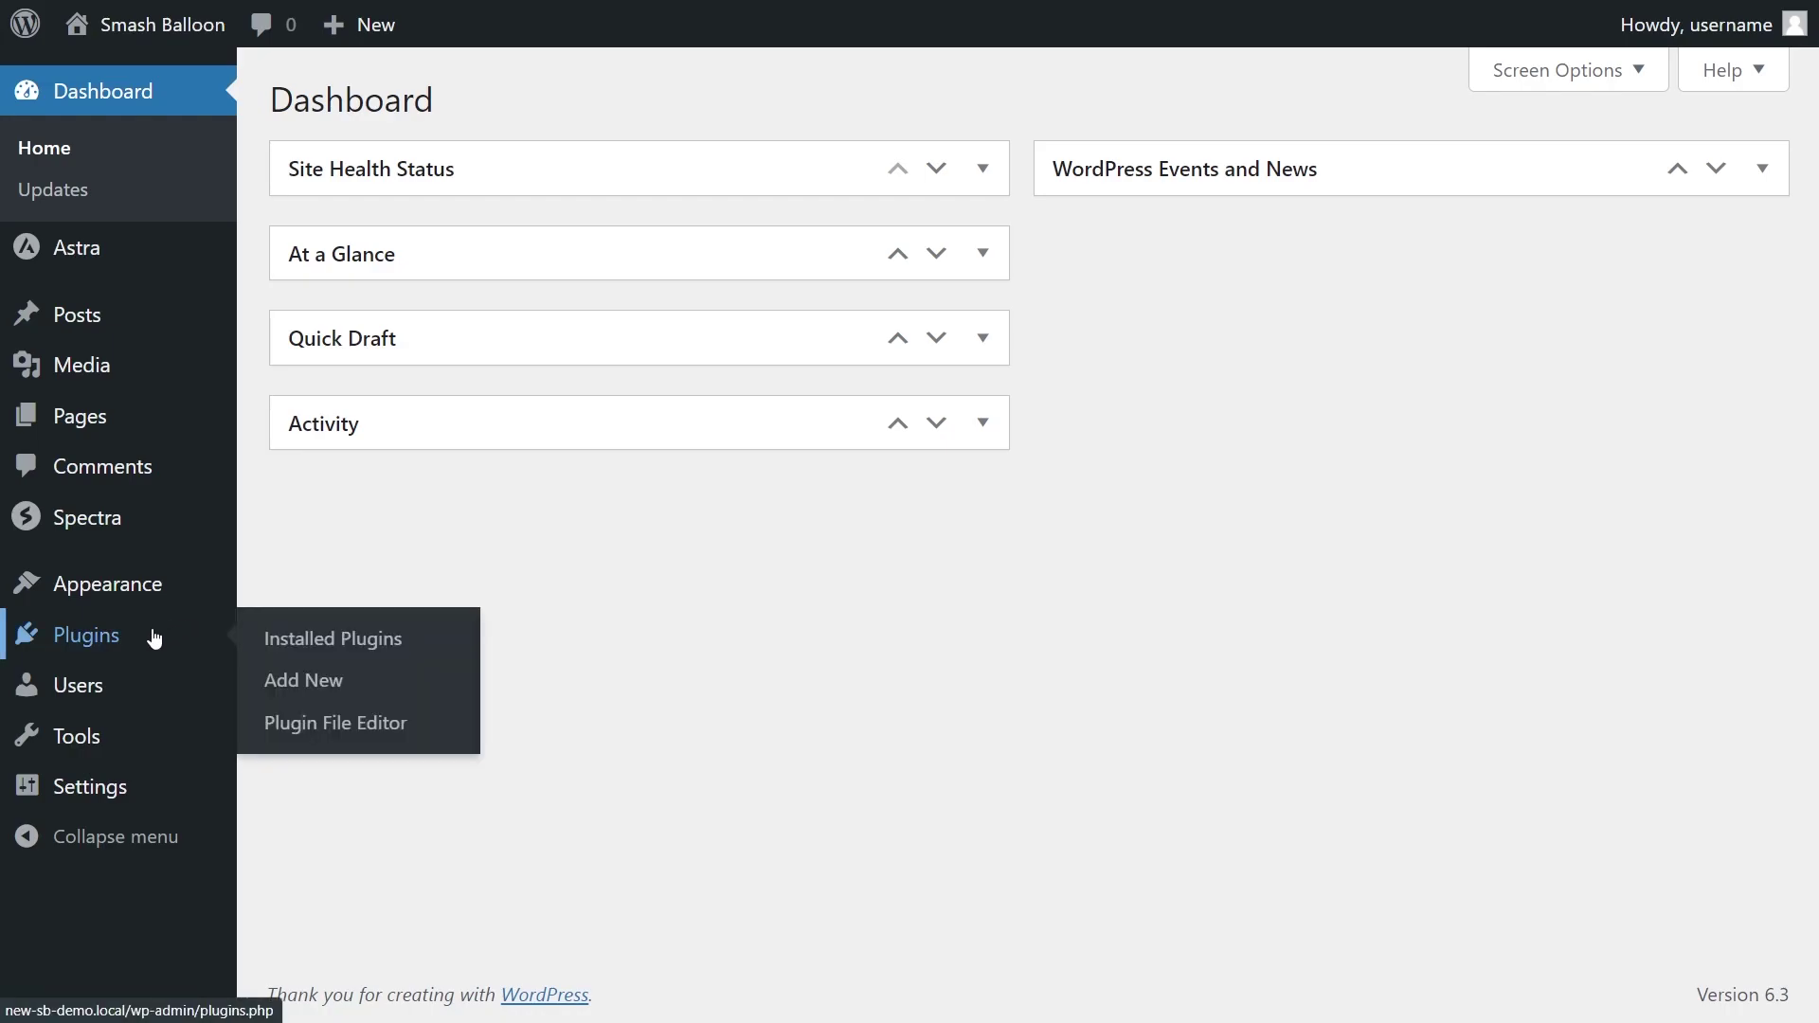
{"action": "left_click", "coordinate": [304, 680]}
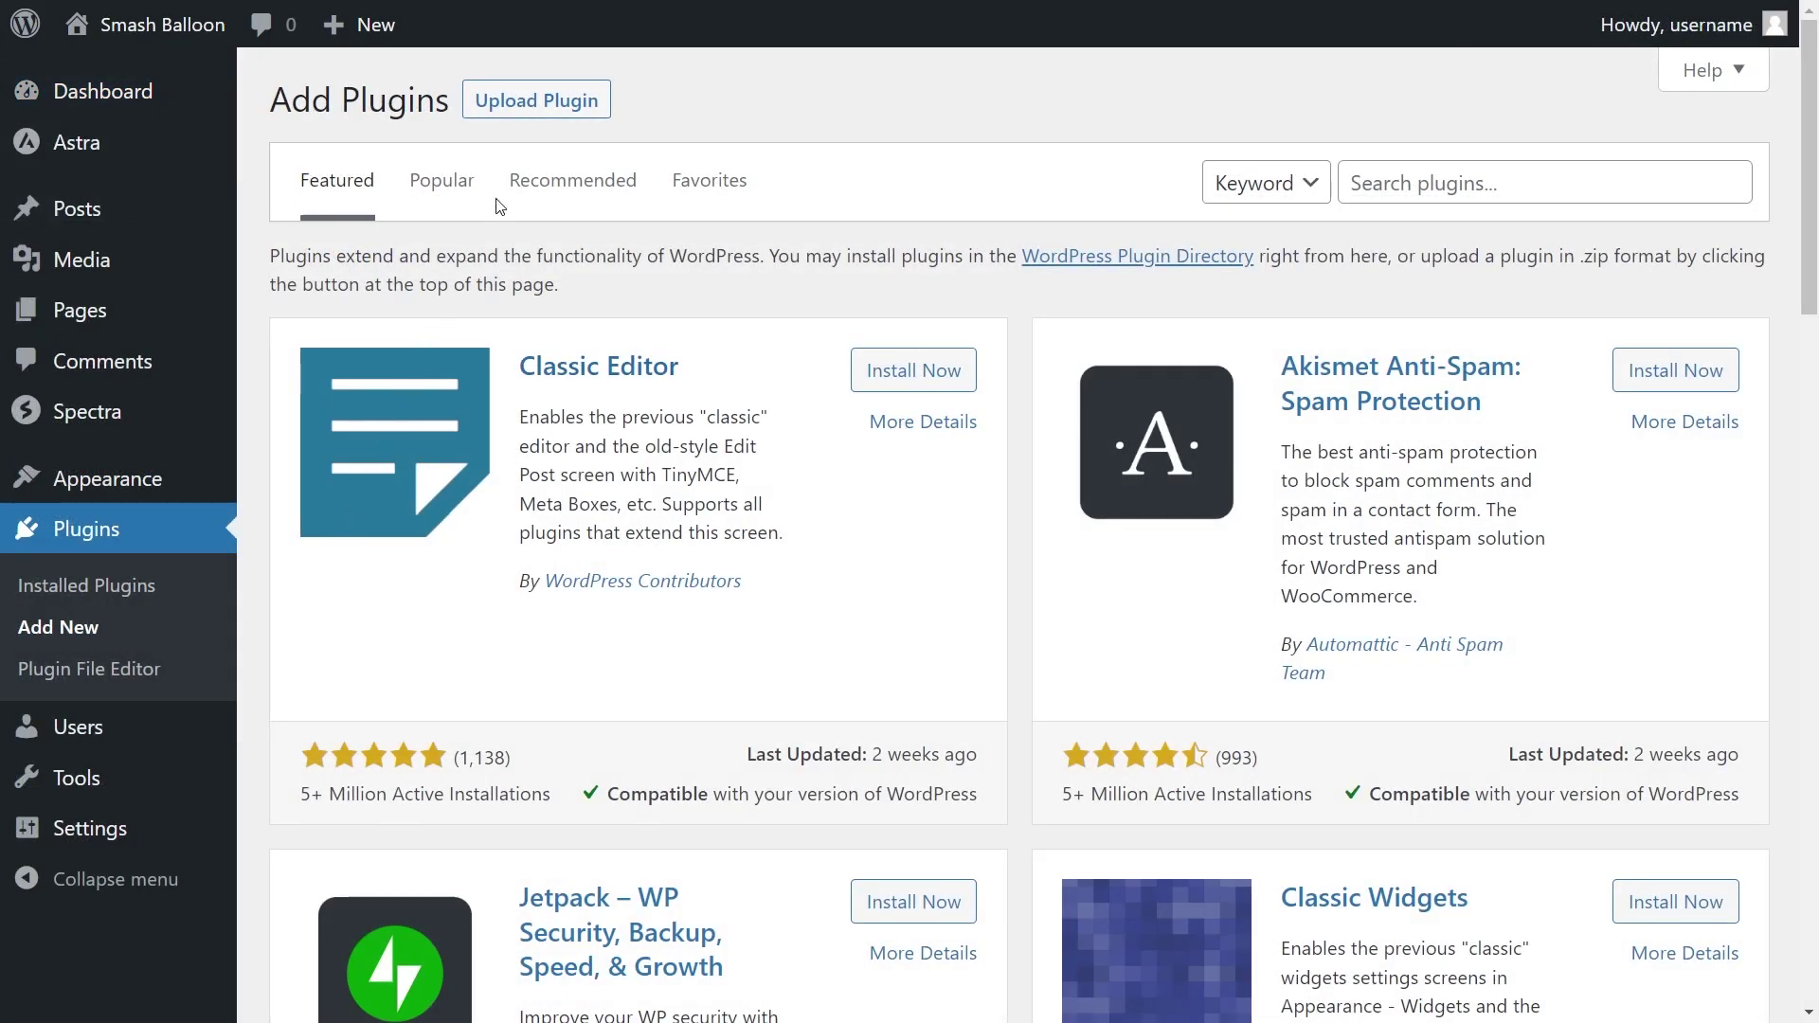
{"action": "left_click", "coordinate": [541, 113]}
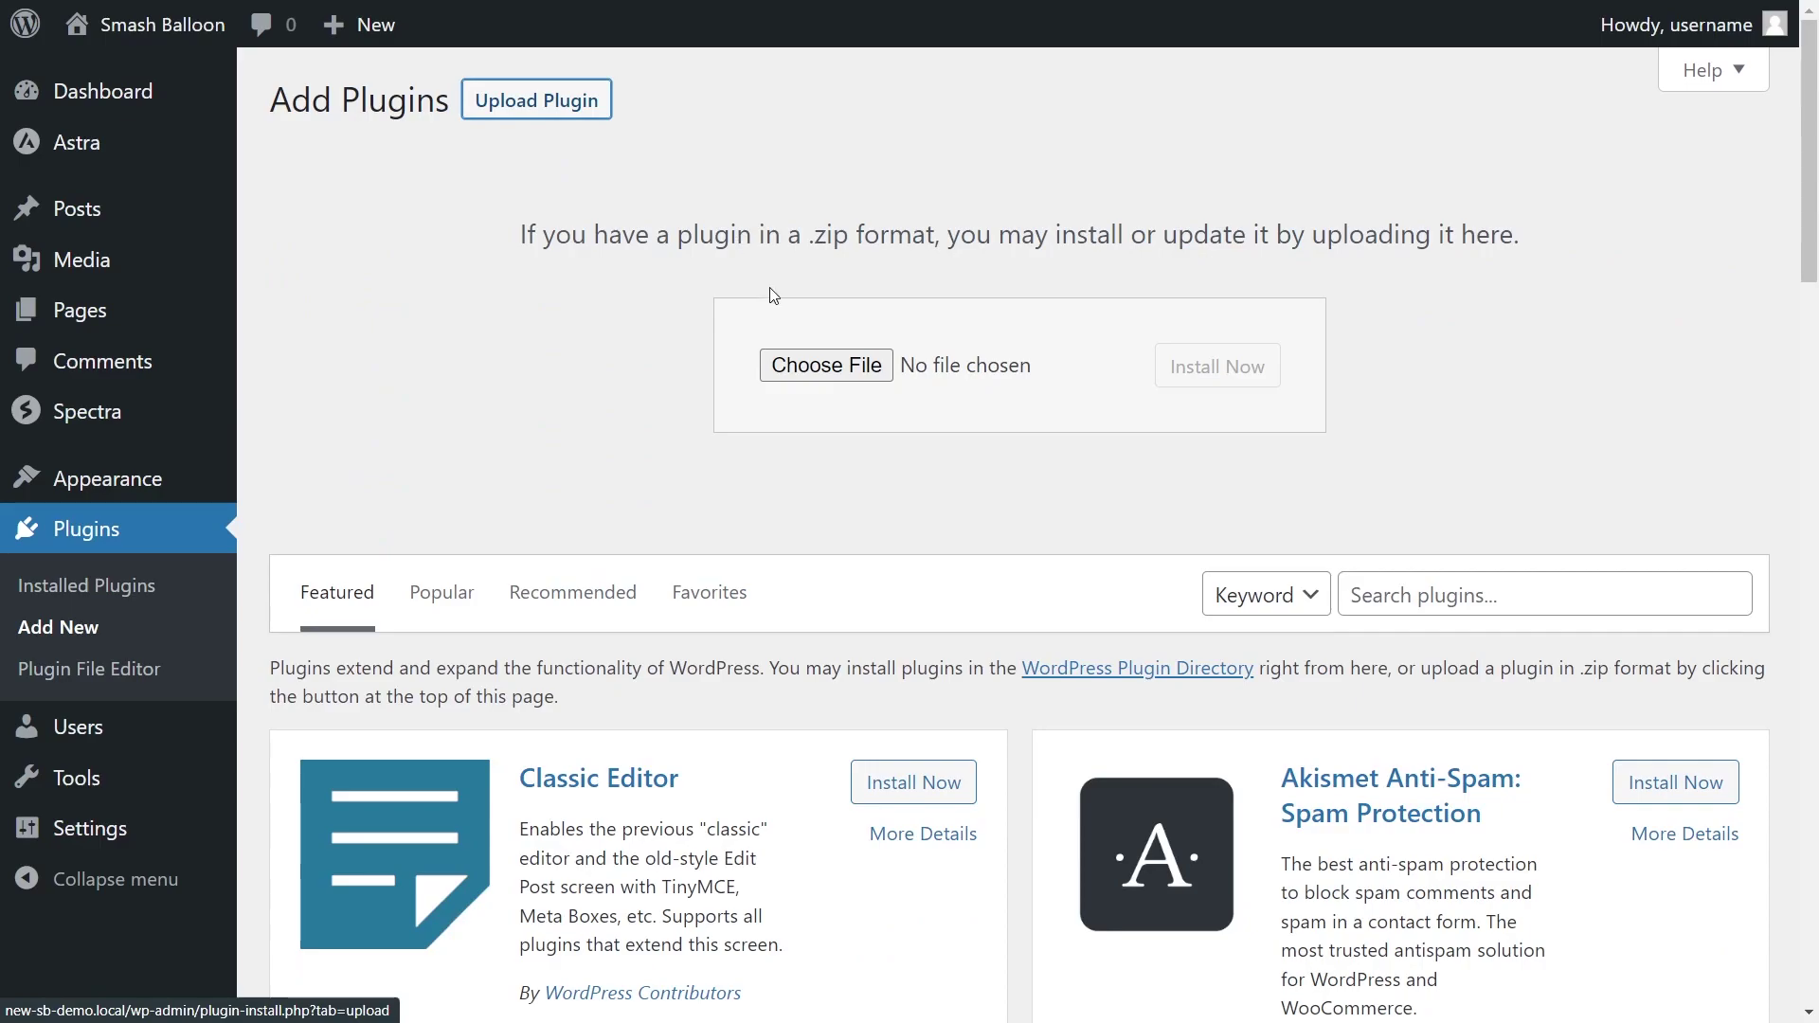
{"action": "left_click", "coordinate": [813, 363]}
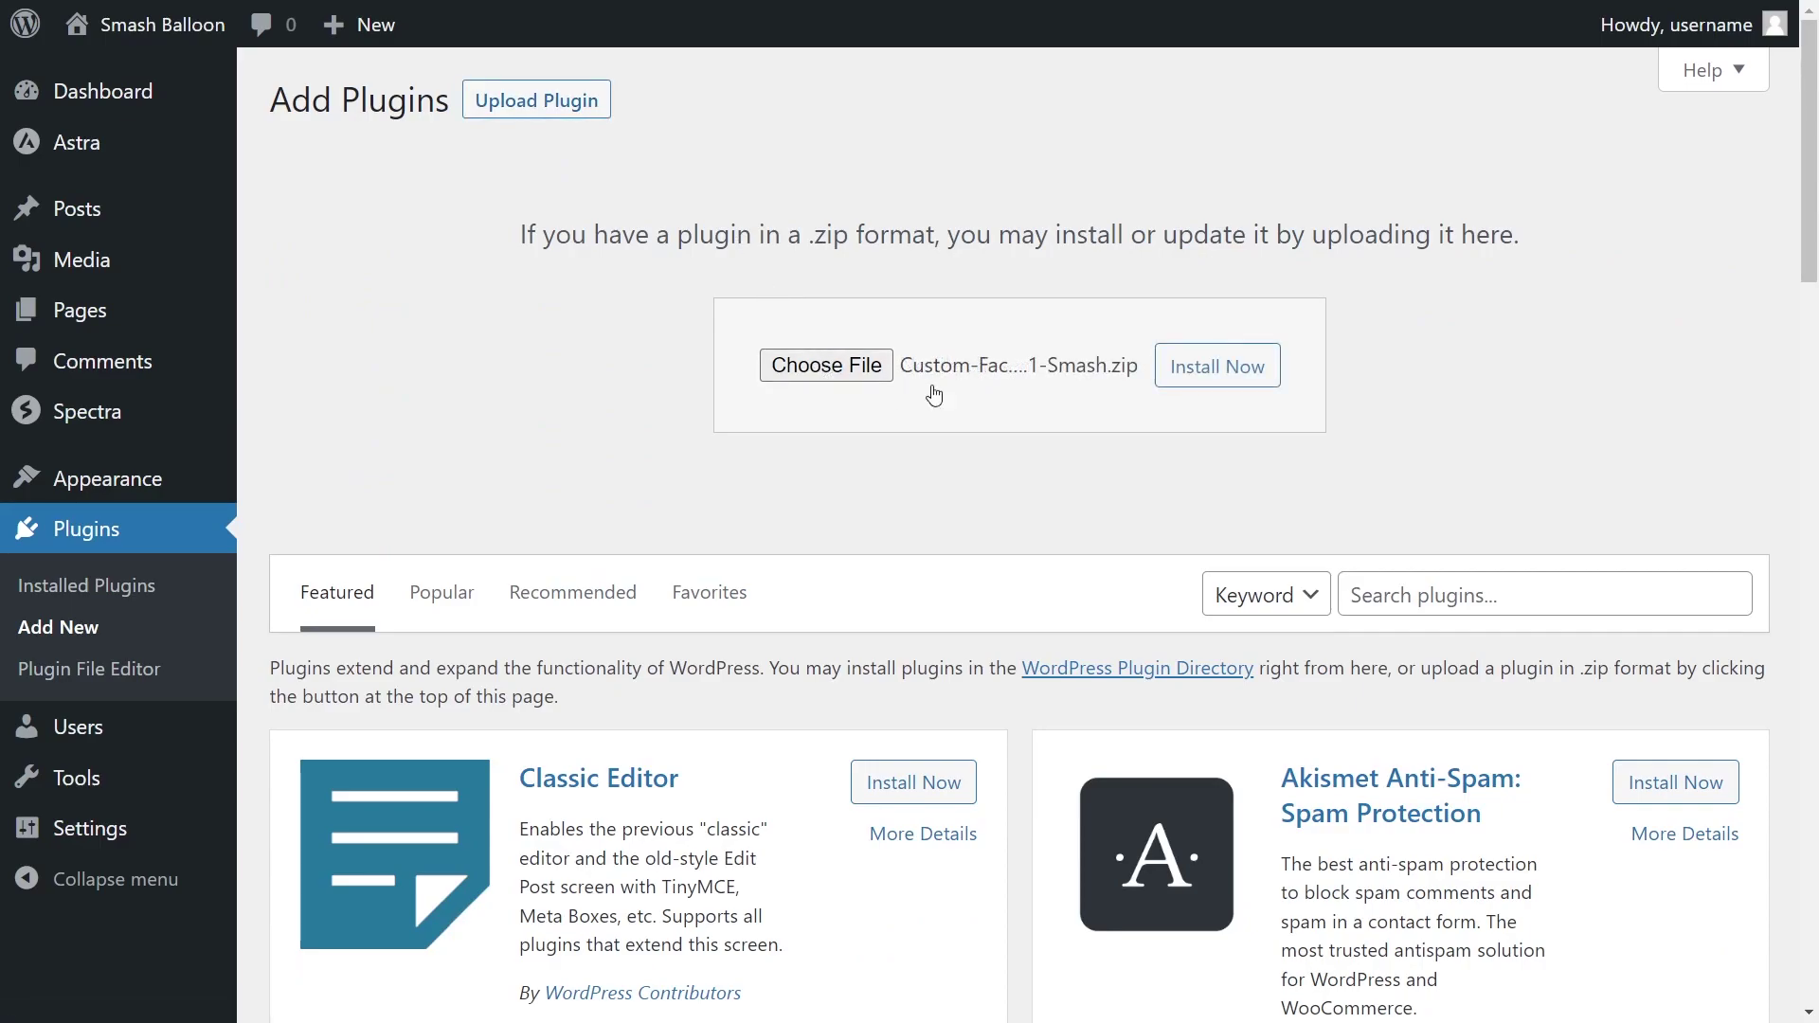
{"action": "left_click", "coordinate": [1161, 367]}
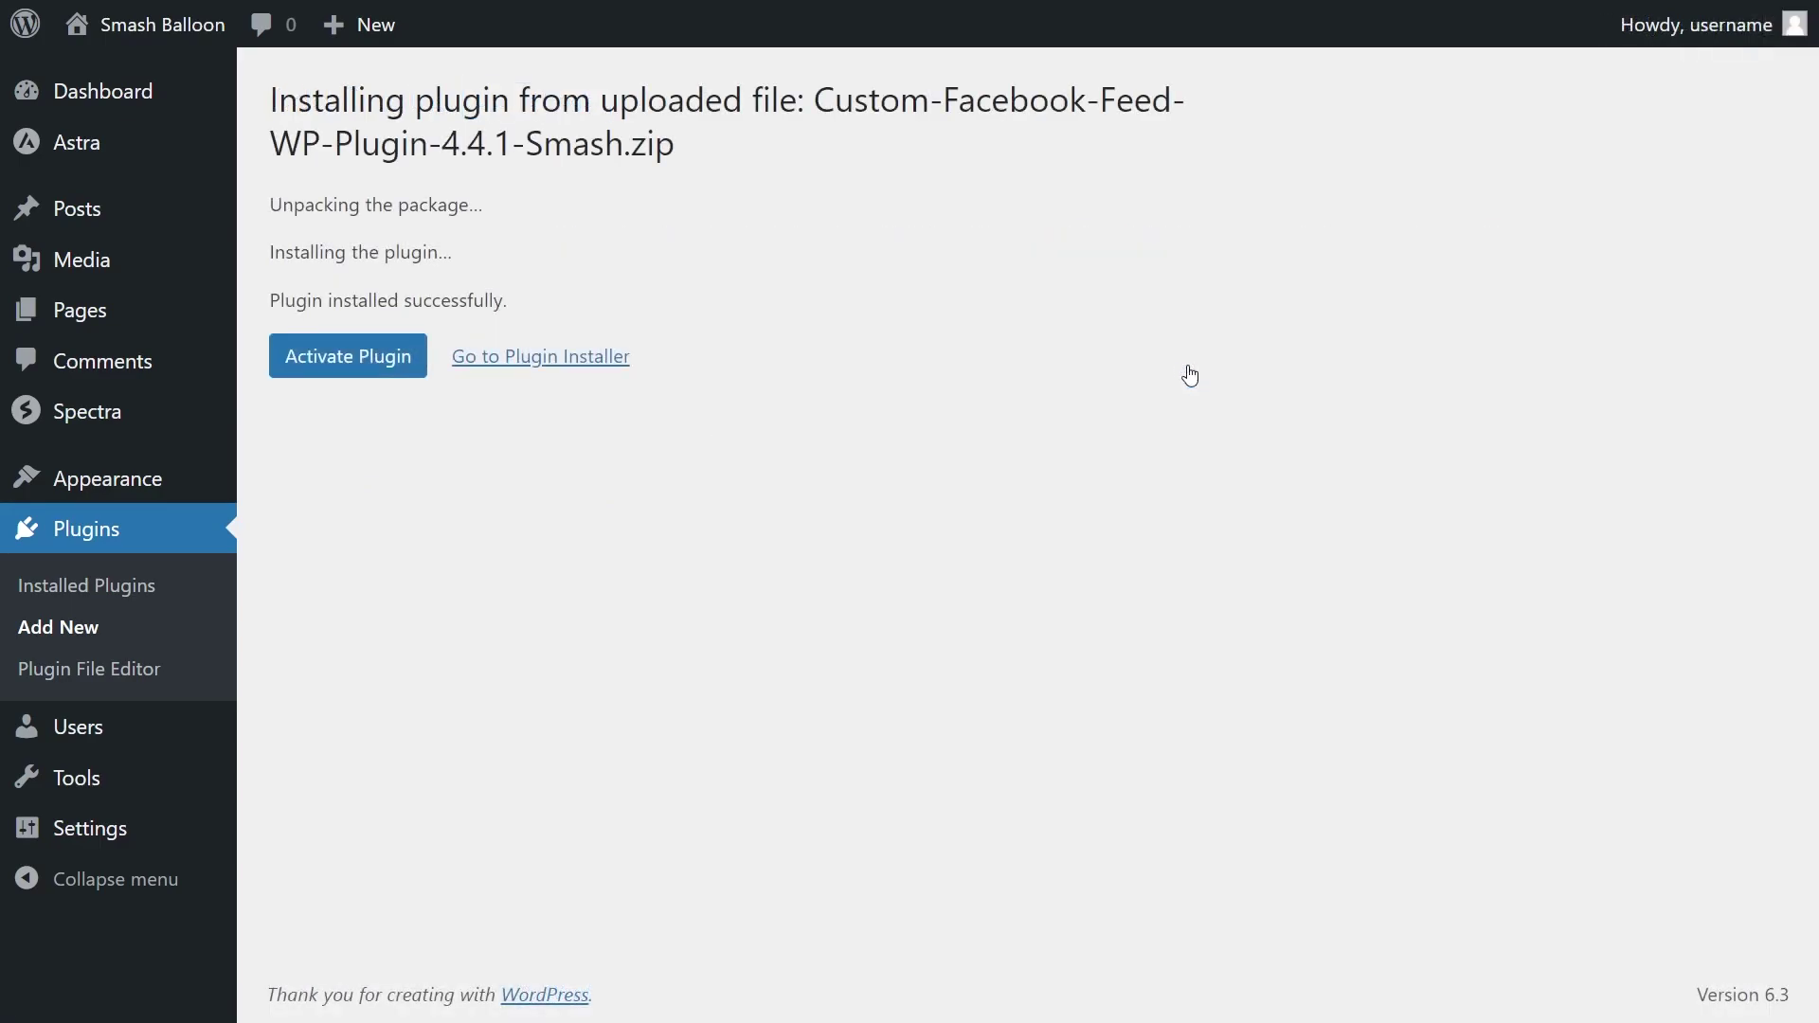
{"action": "left_click", "coordinate": [359, 361]}
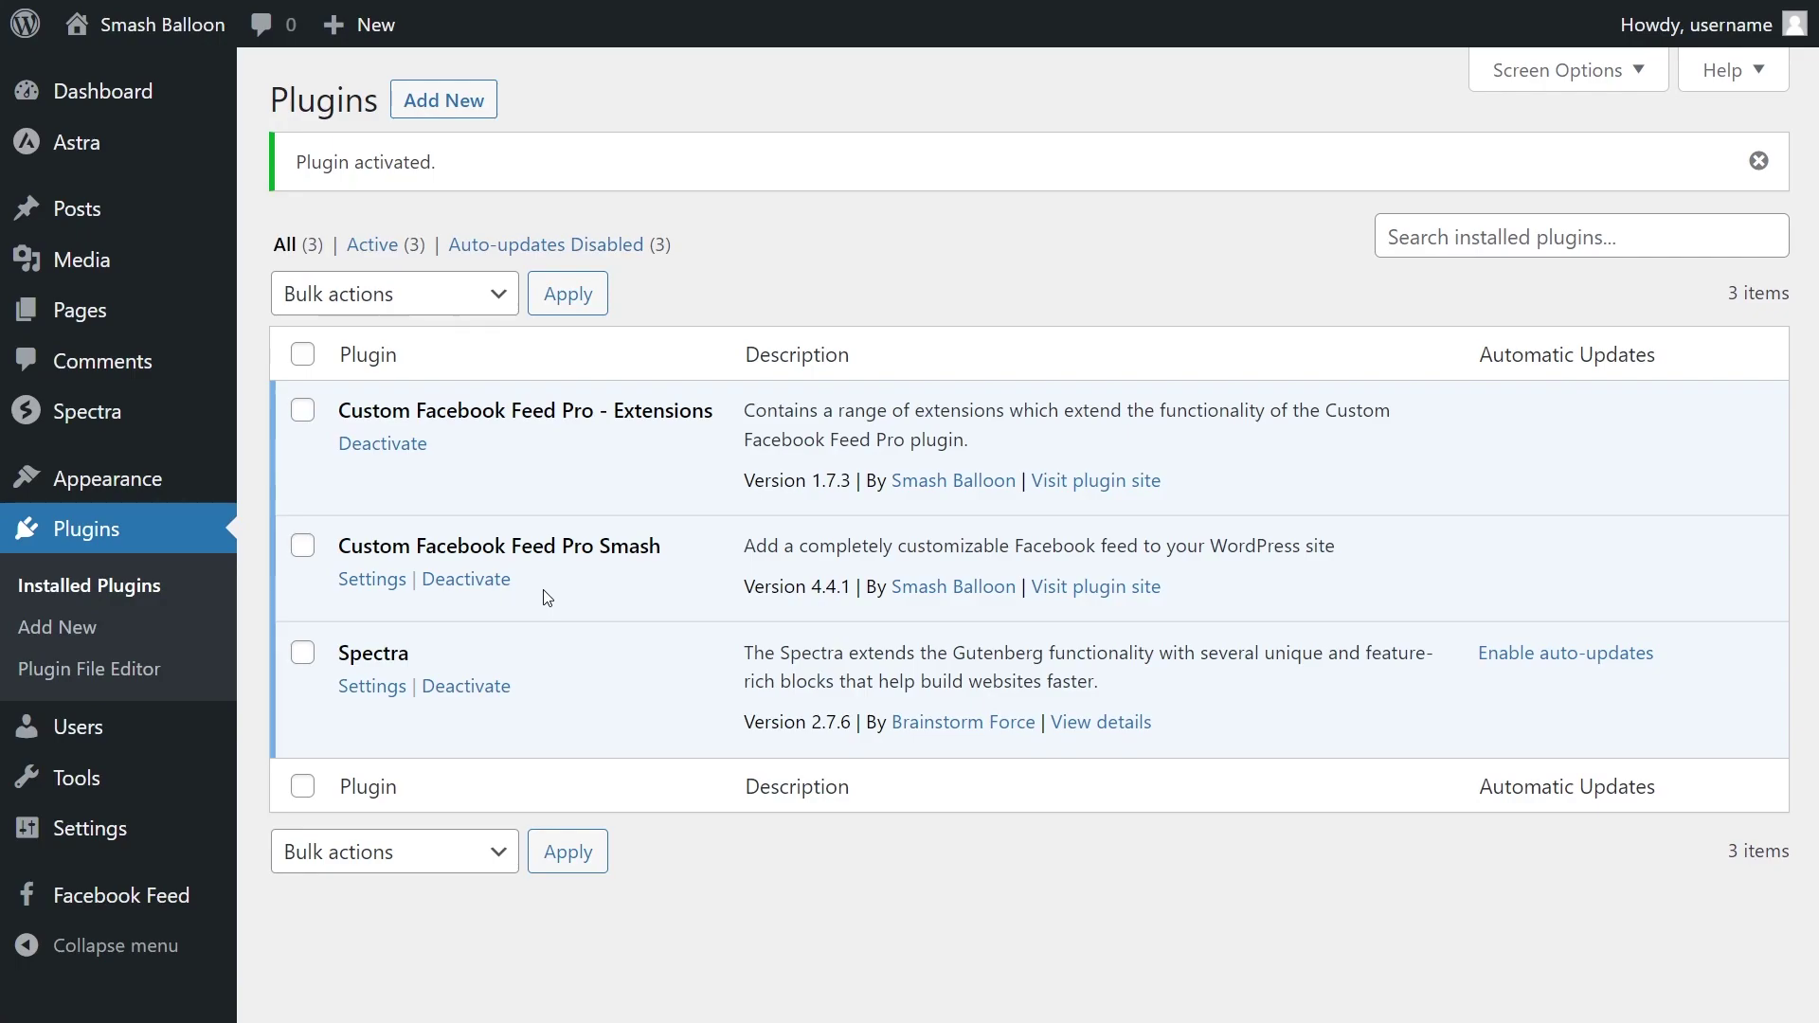
- Paste the Custom Facebook Feed Pro license key in the plugin Settings and activate it
{"action": "mouse_move", "coordinate": [143, 906]}
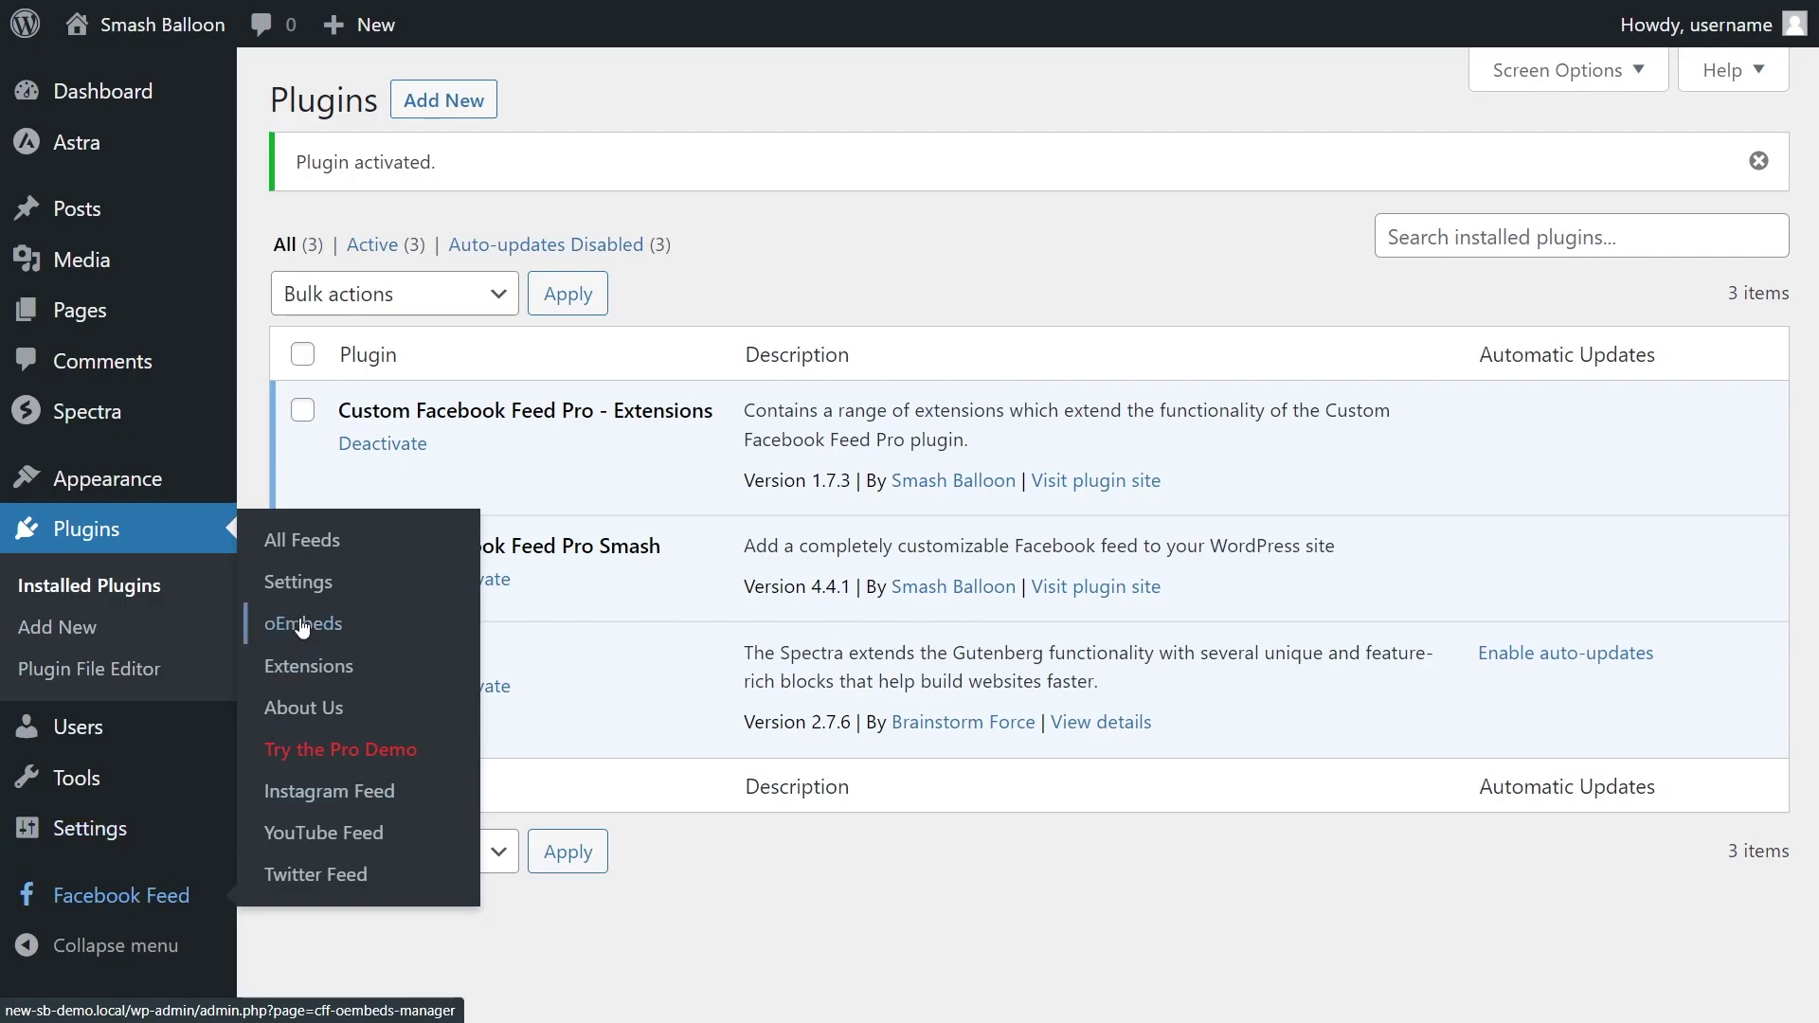
{"action": "left_click", "coordinate": [305, 584]}
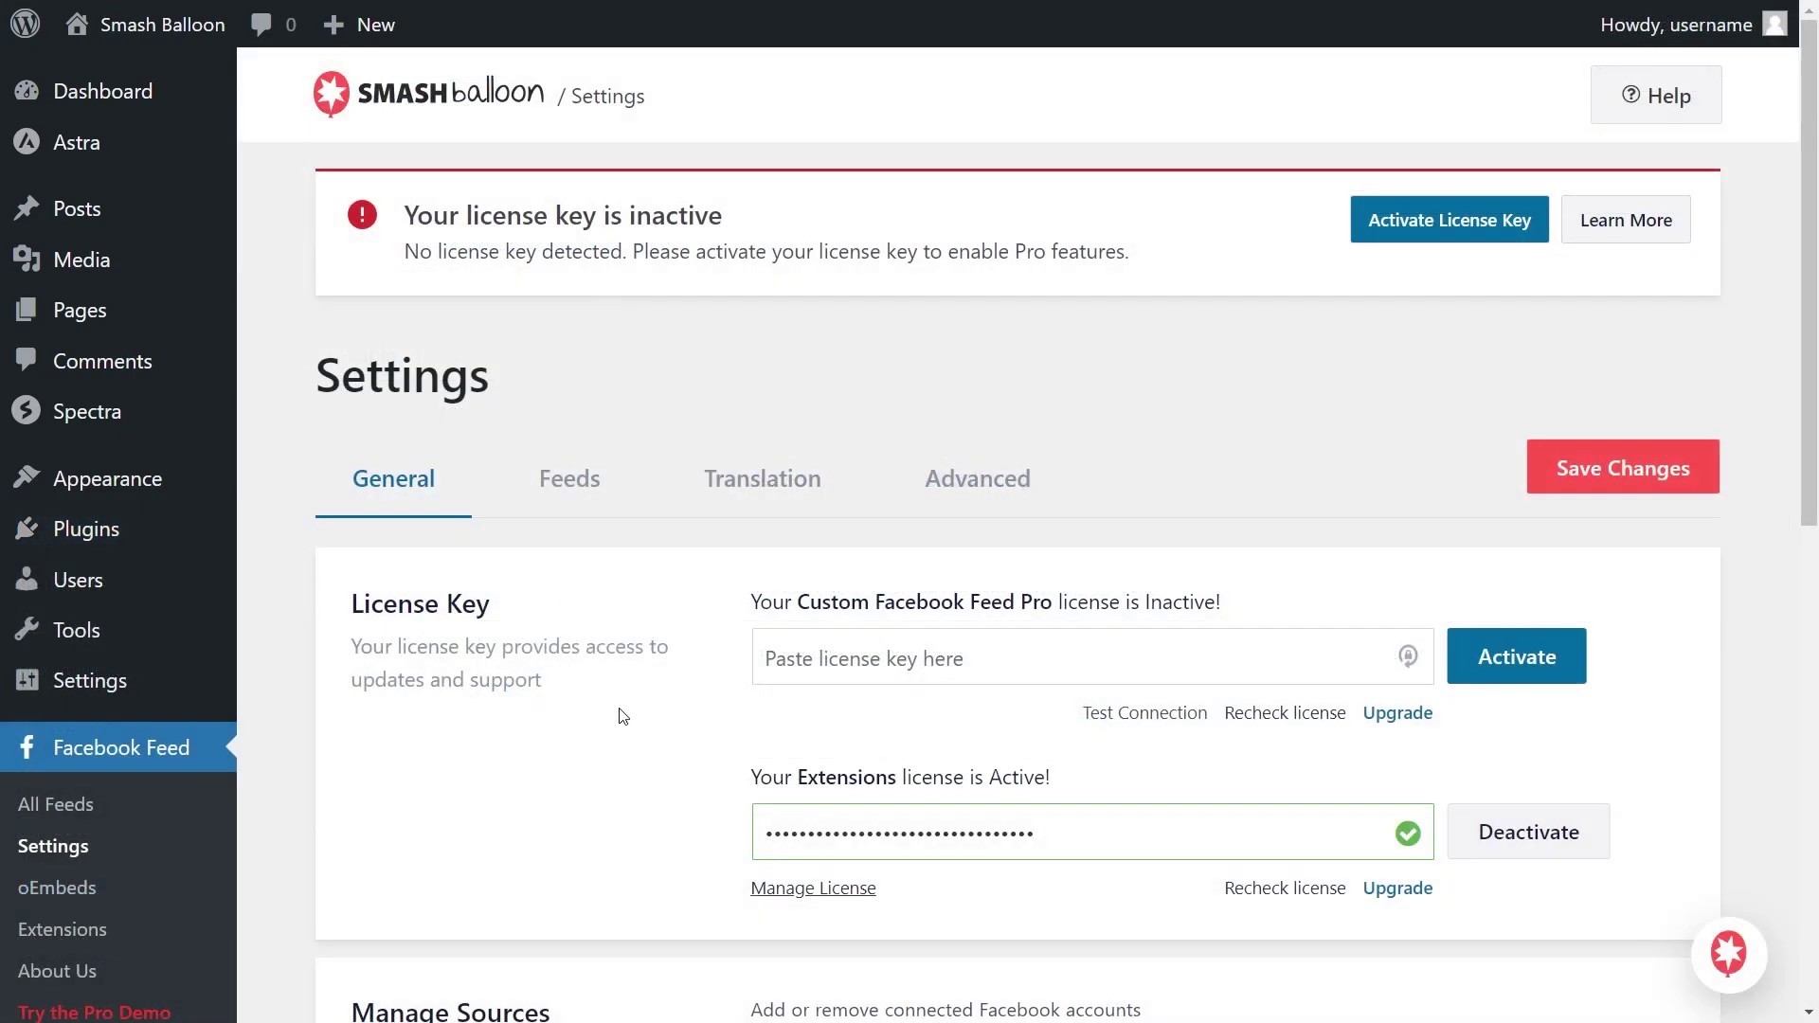
{"action": "left_click", "coordinate": [830, 666]}
{"action": "key", "text": "ctrl+v"}
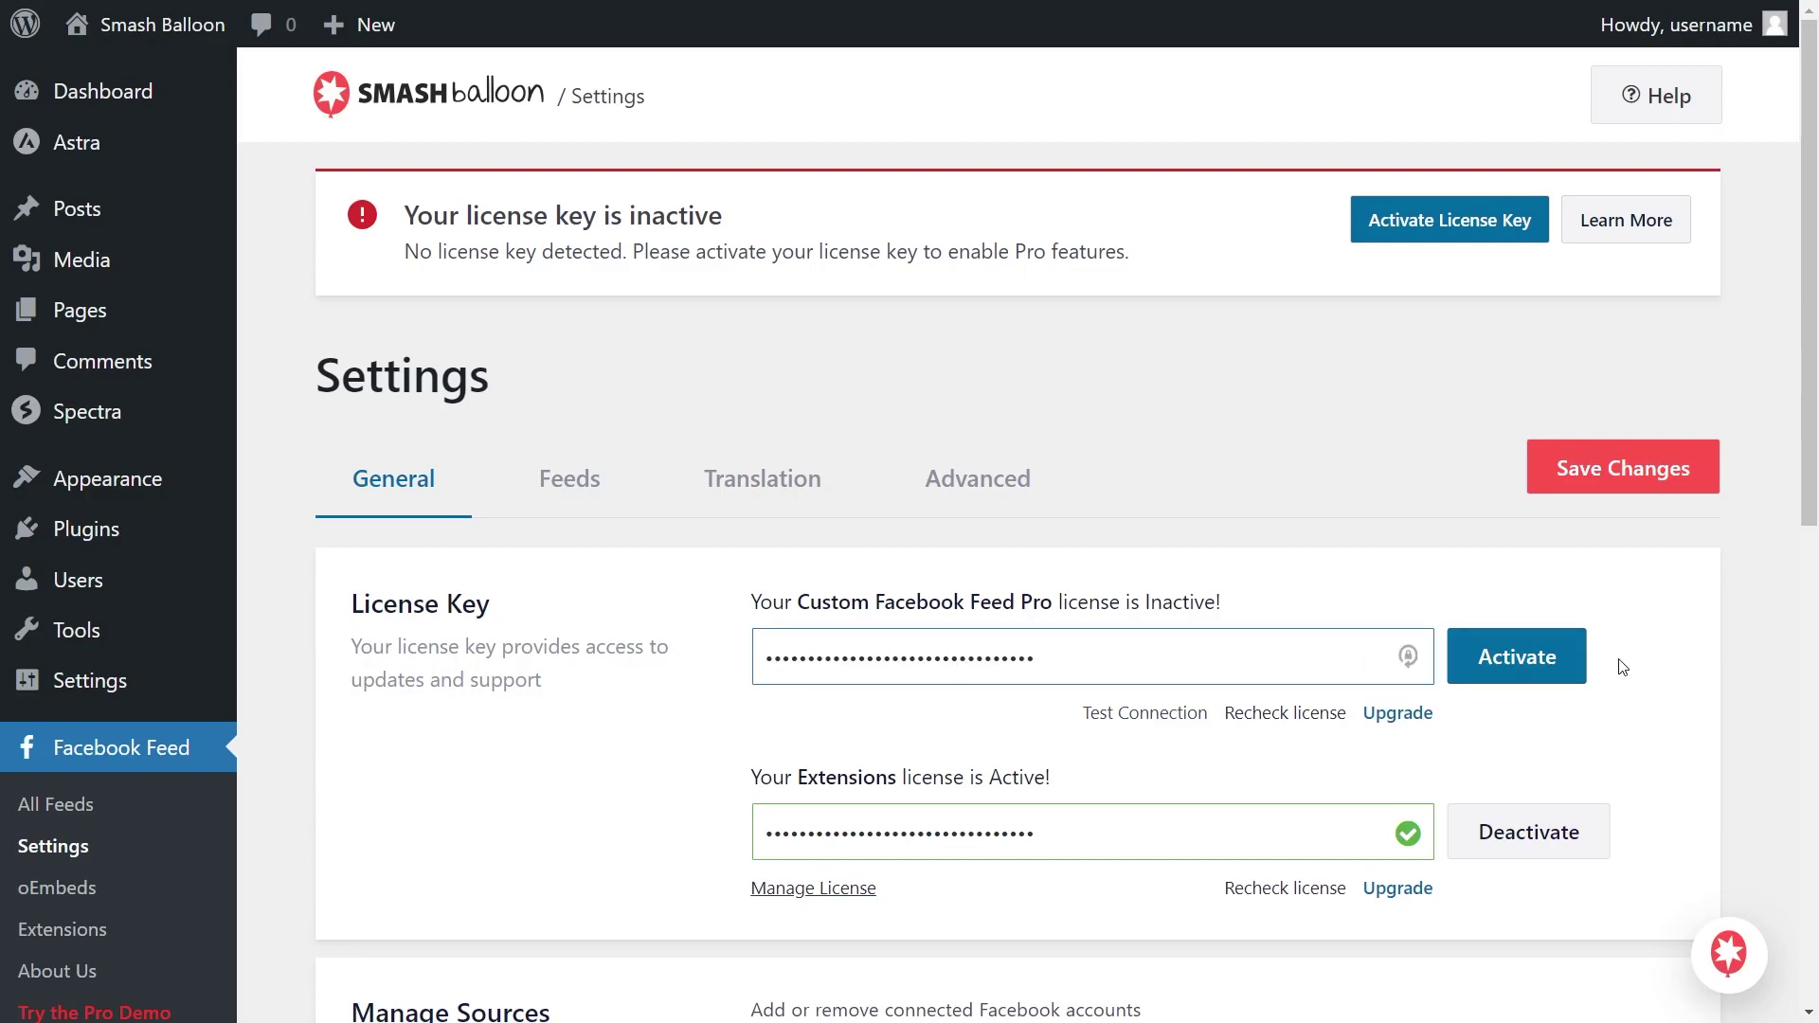
{"action": "left_click", "coordinate": [1578, 668]}
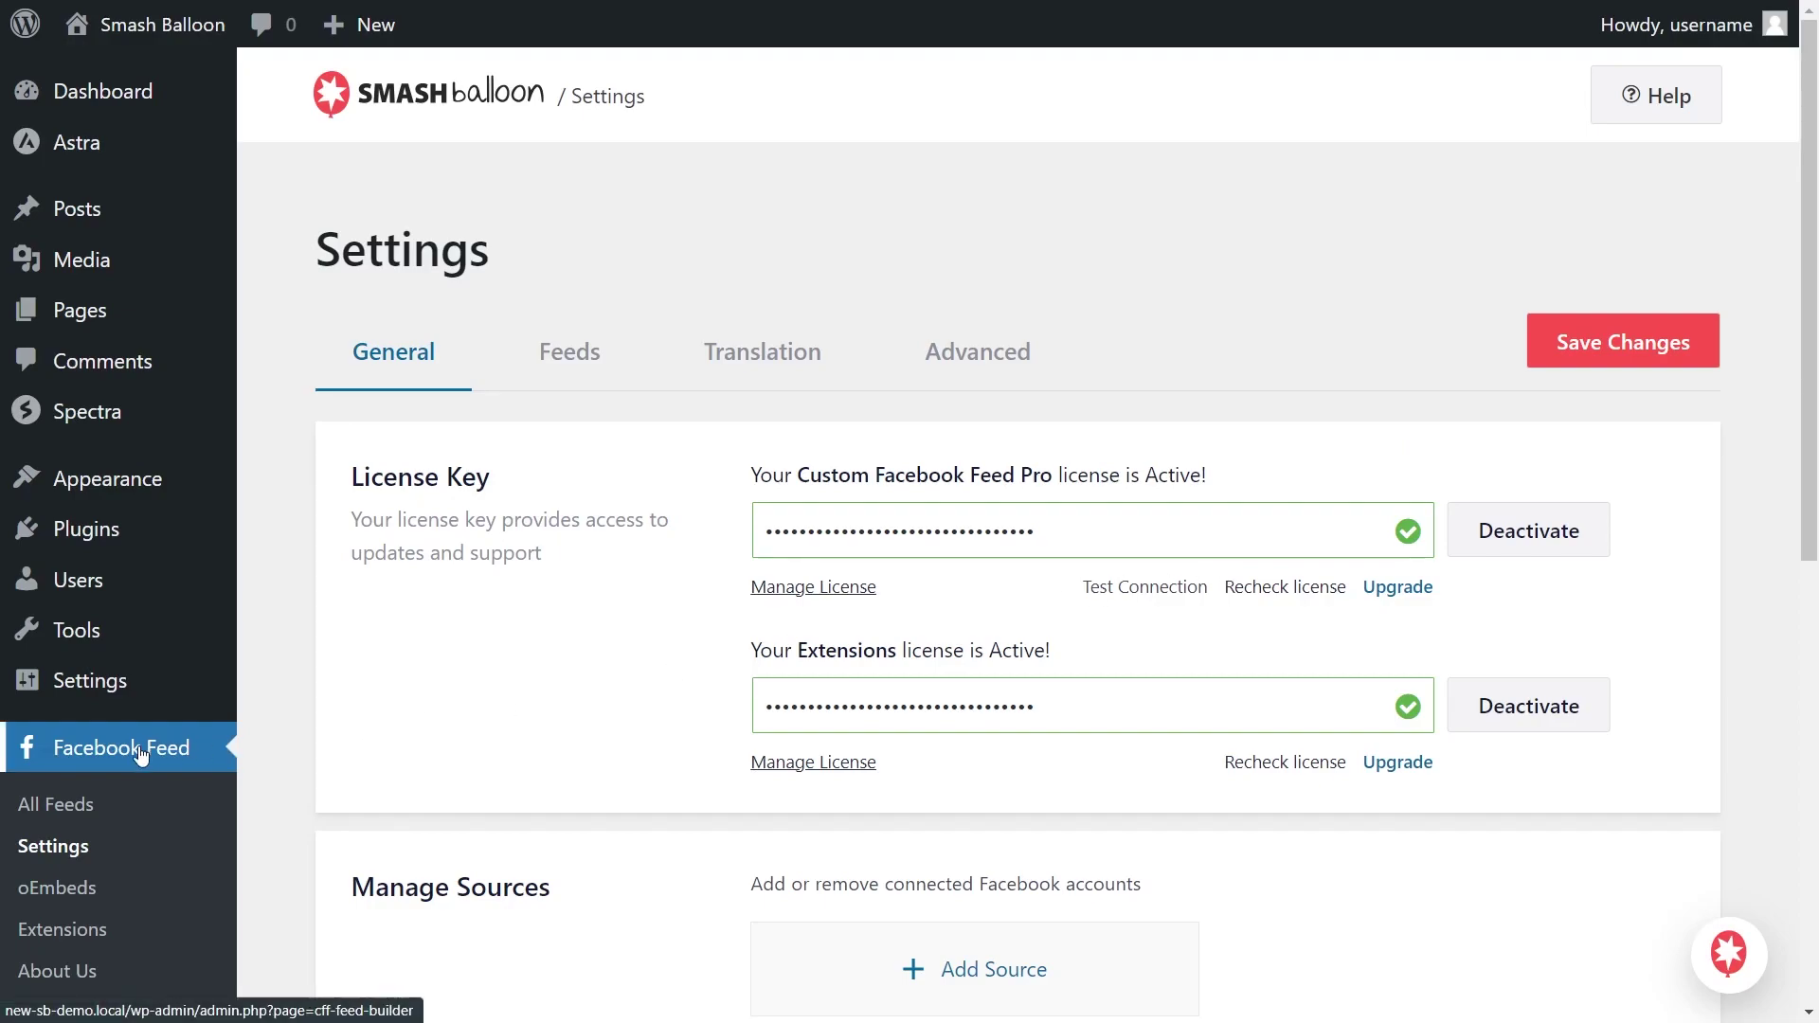
{"action": "left_click", "coordinate": [71, 801]}
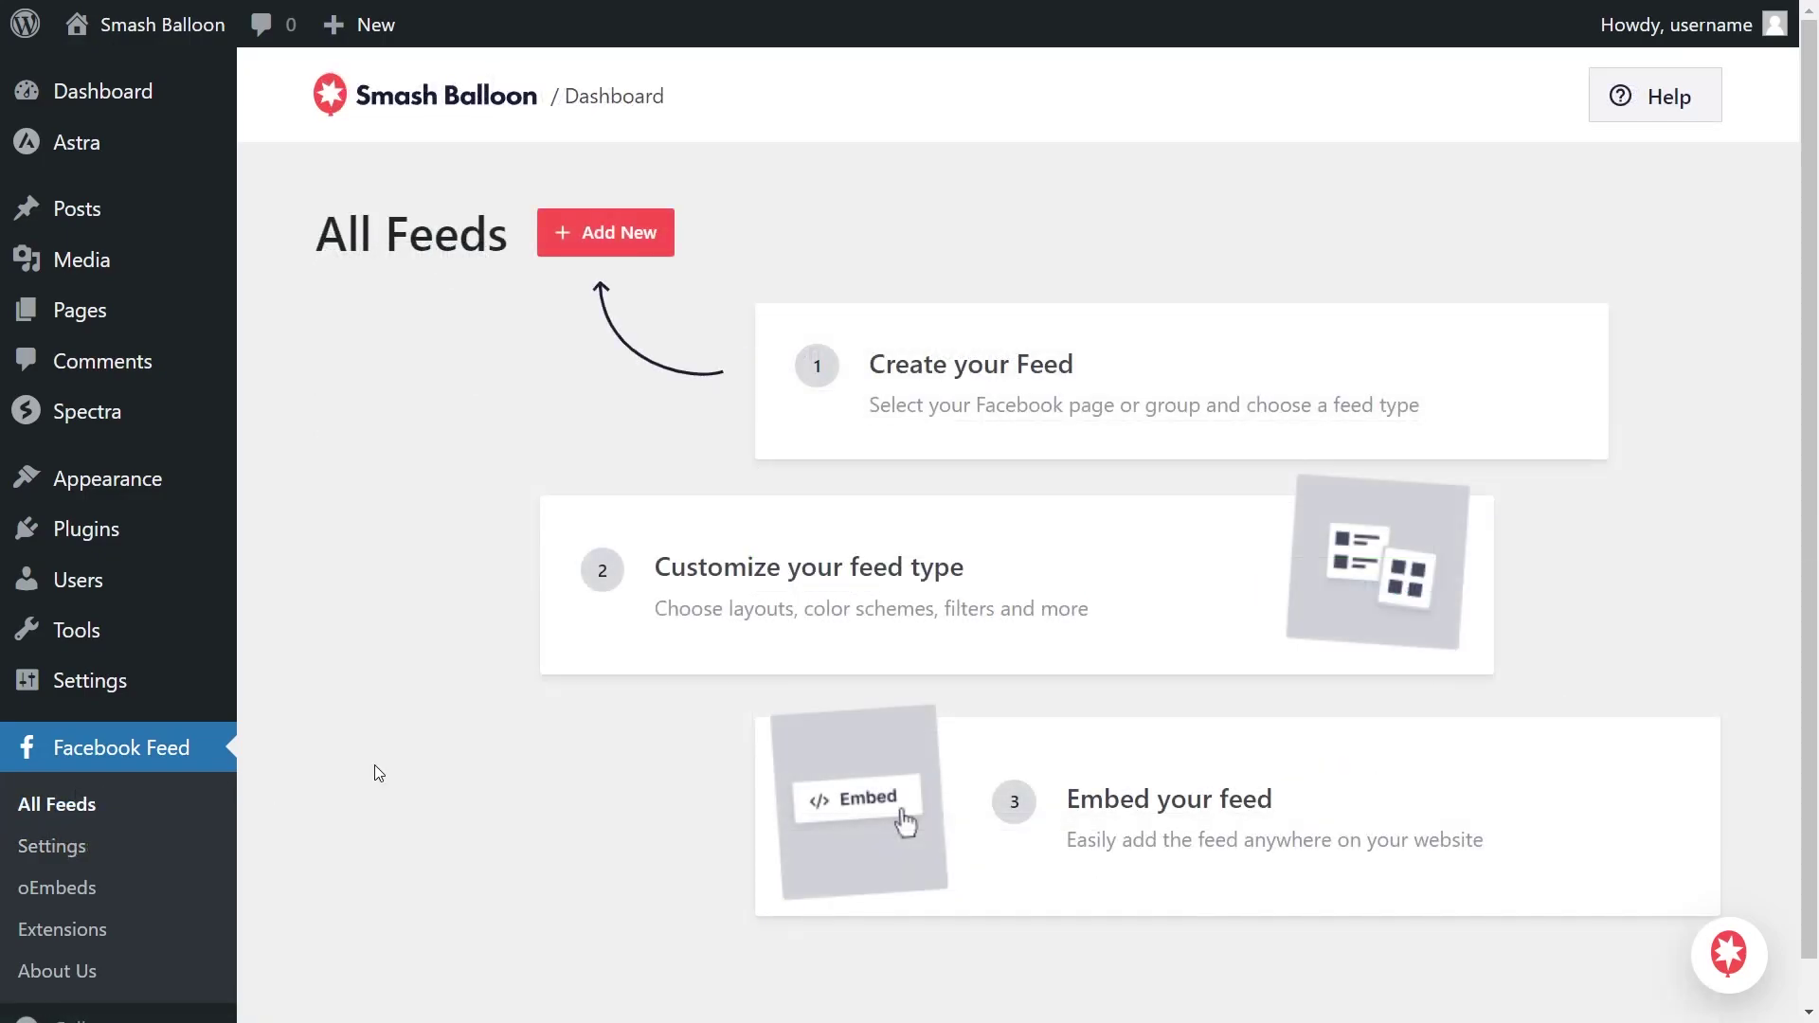
- Start a new Timeline feed and choose to add a new Facebook source
{"action": "left_click", "coordinate": [605, 237]}
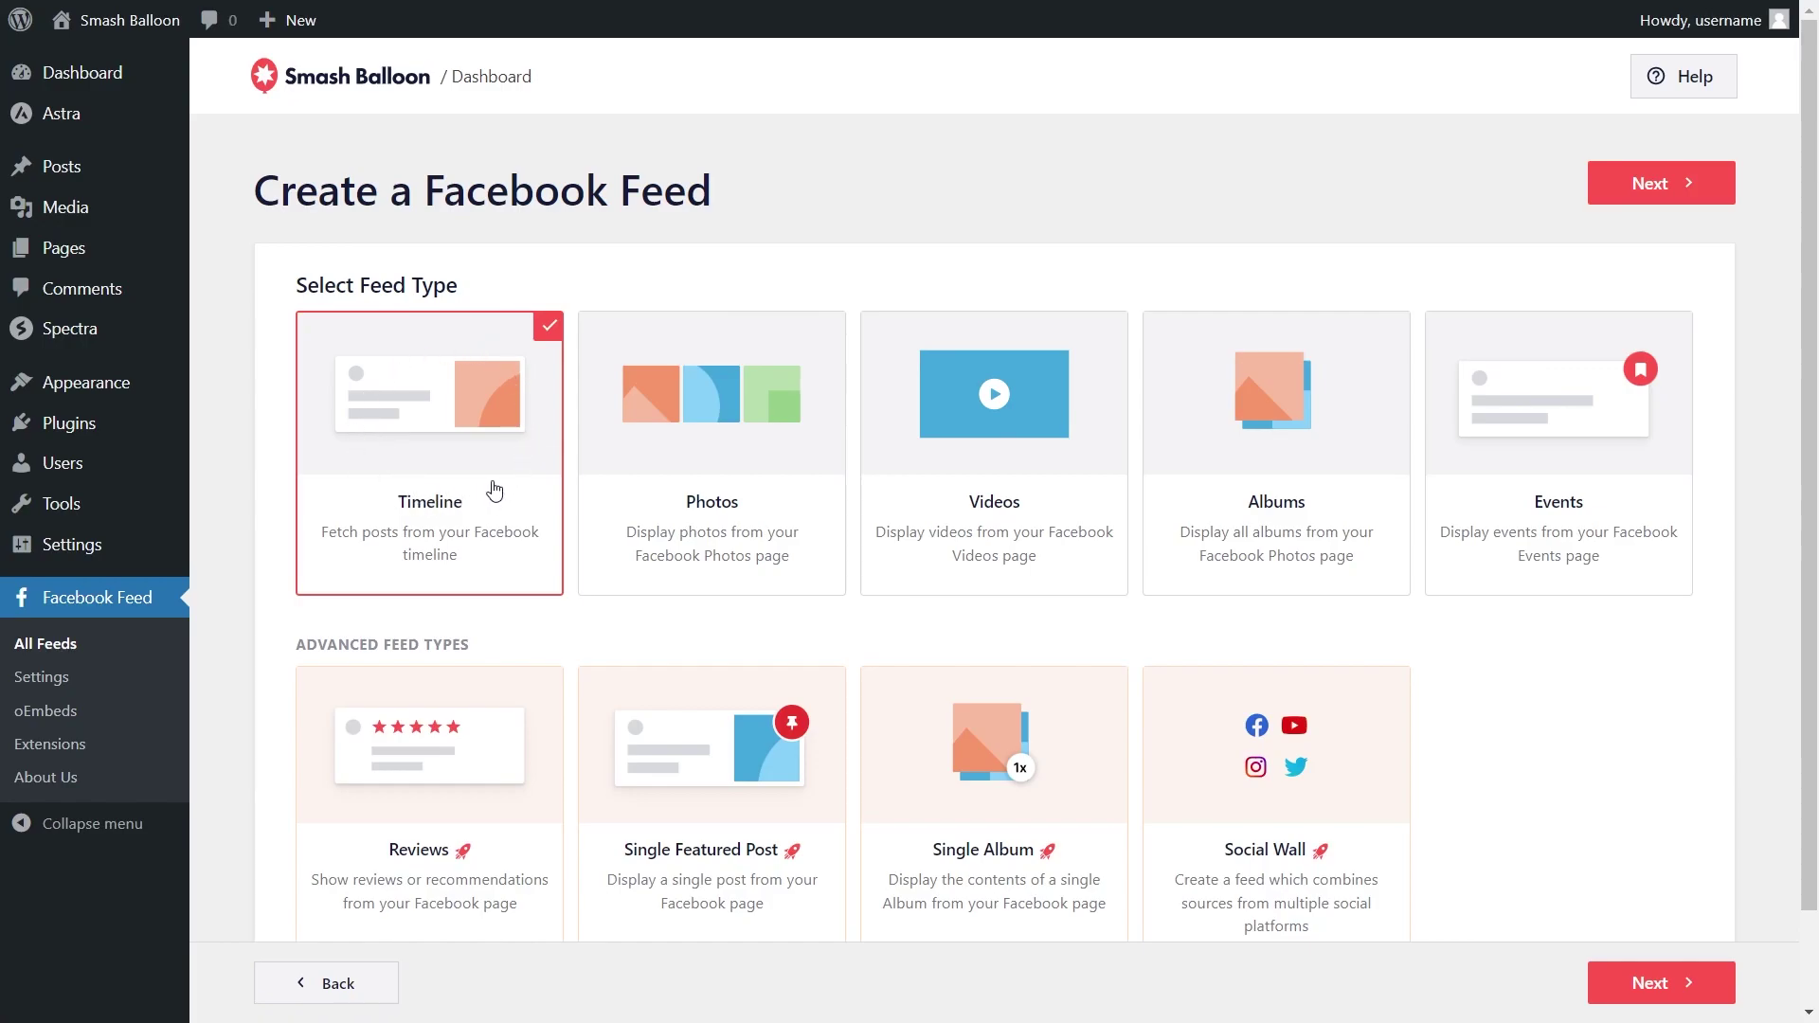
{"action": "left_click", "coordinate": [1660, 185]}
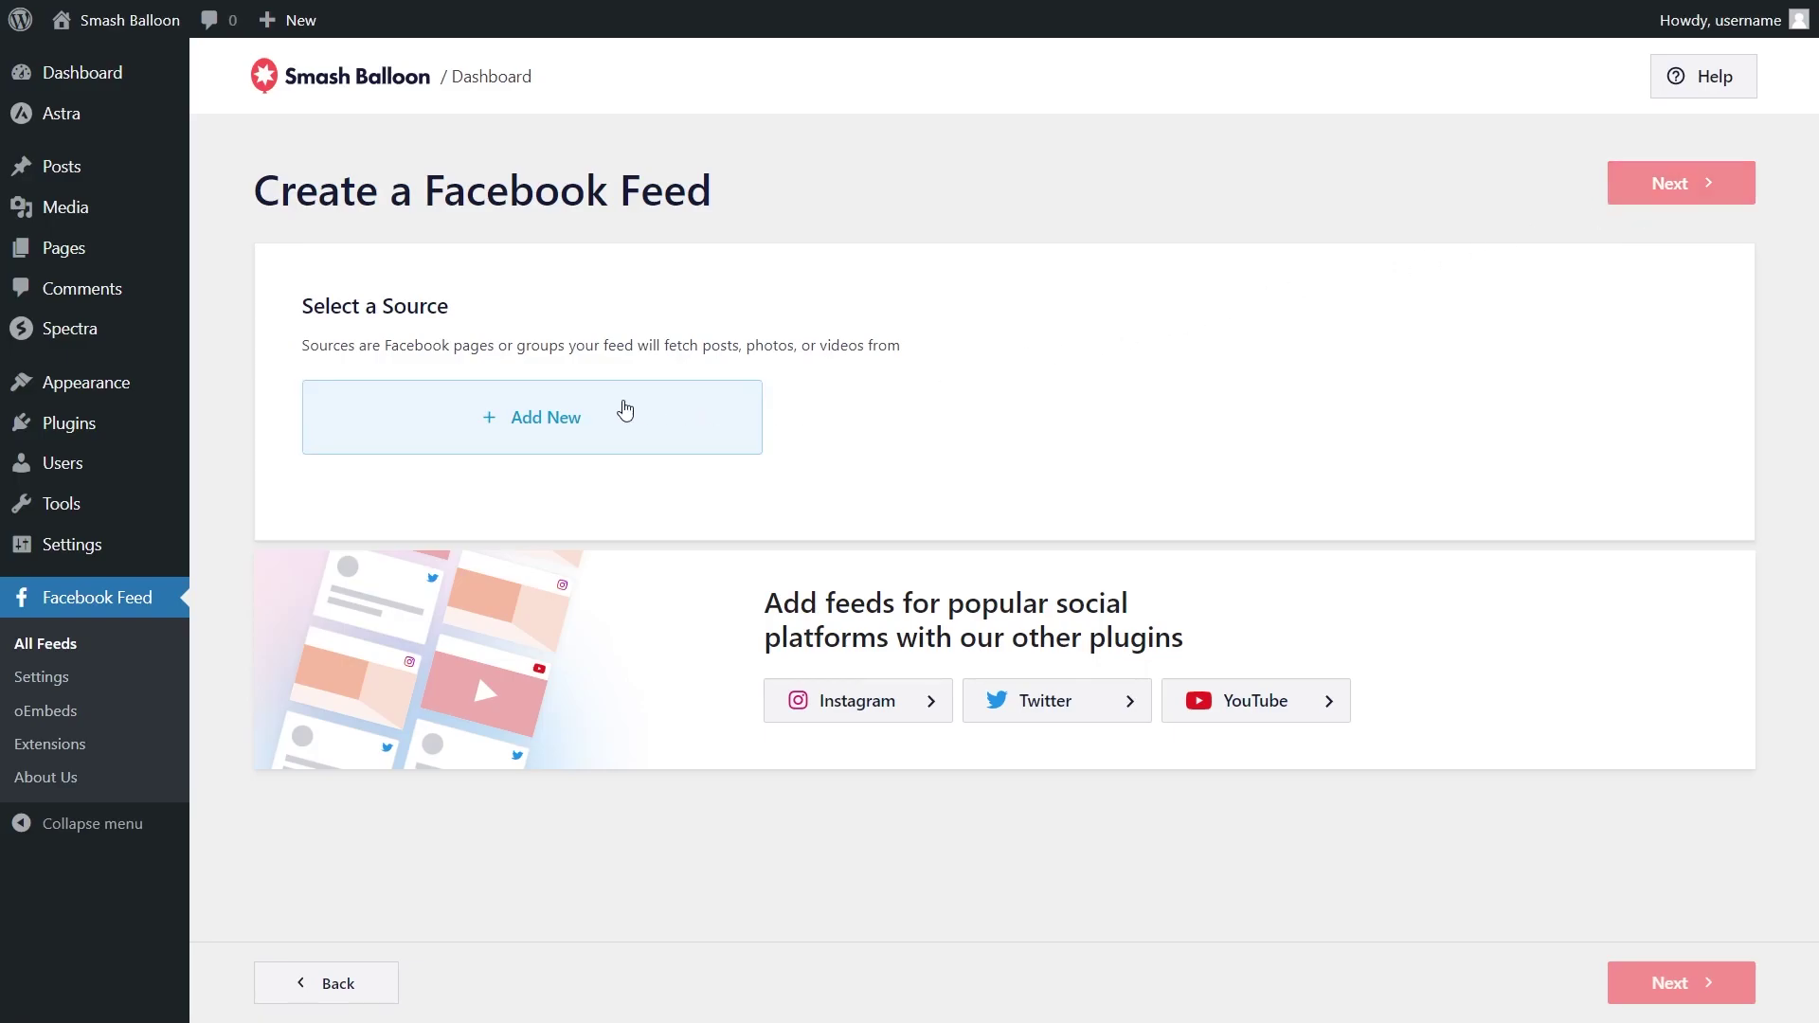
{"action": "left_click", "coordinate": [622, 407]}
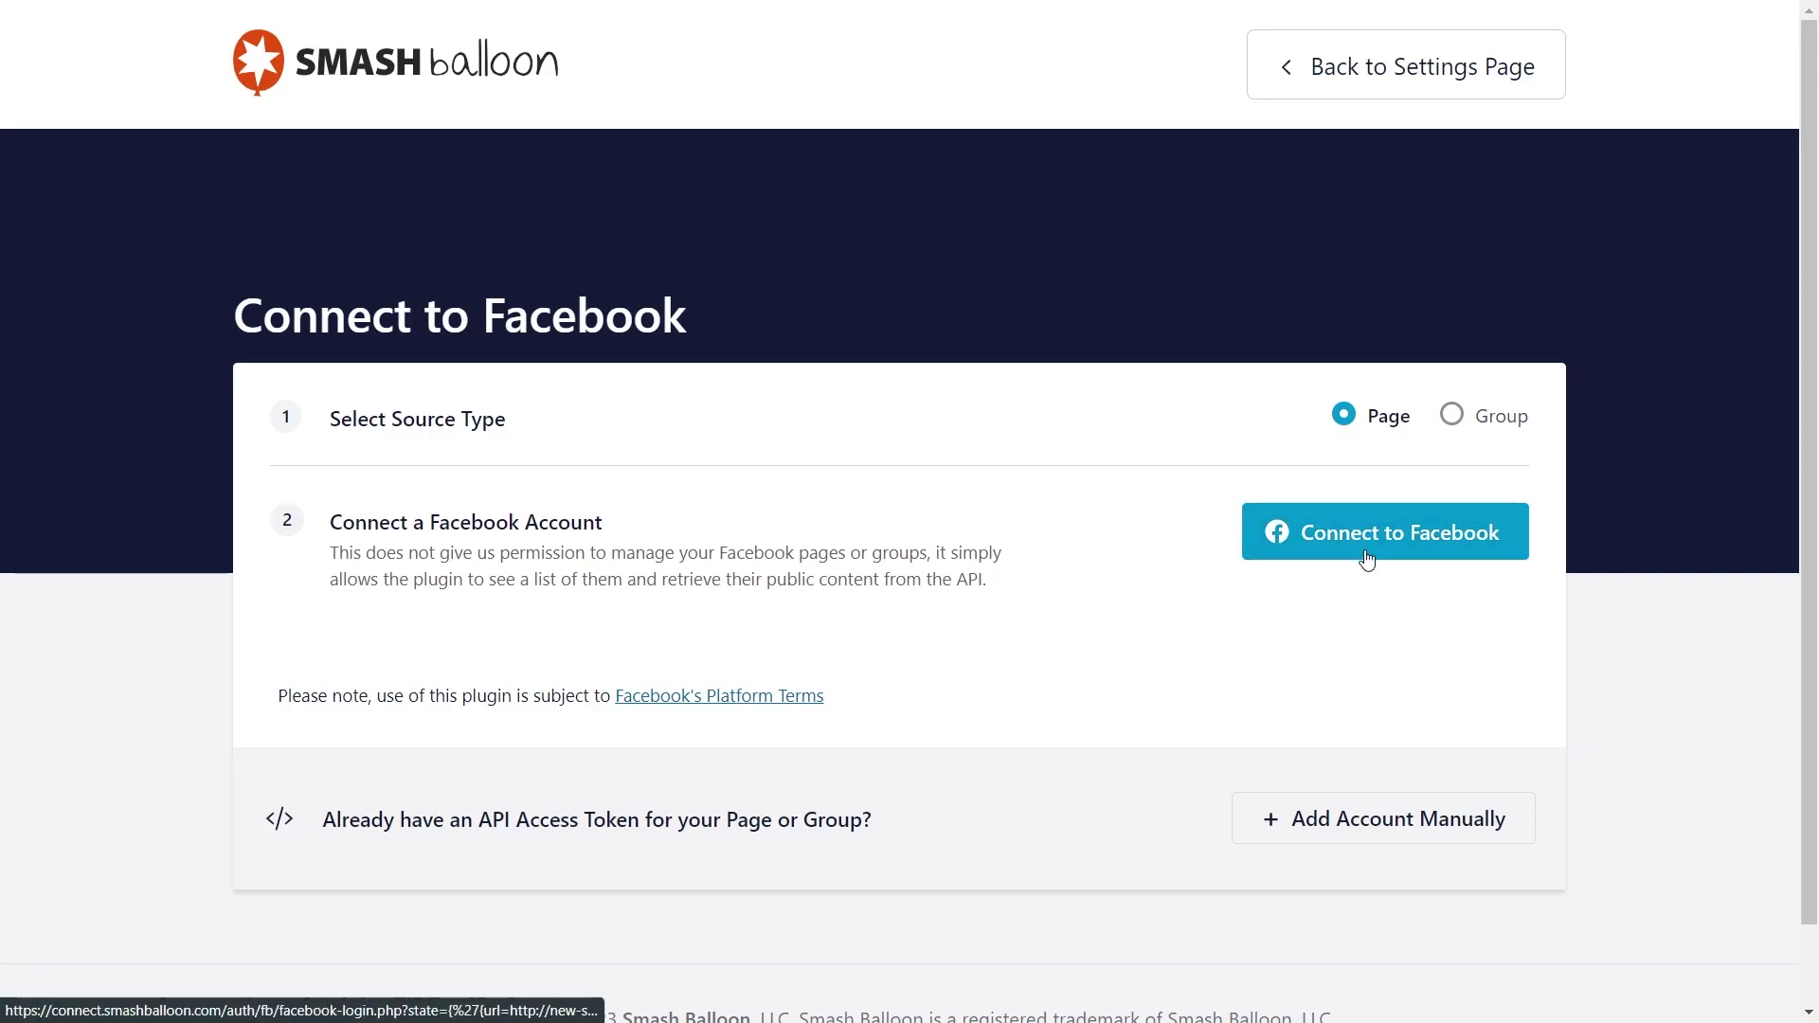
- Connect Facebook and grant Smash Balloon access to the fourth listed page
{"action": "left_click", "coordinate": [1403, 555]}
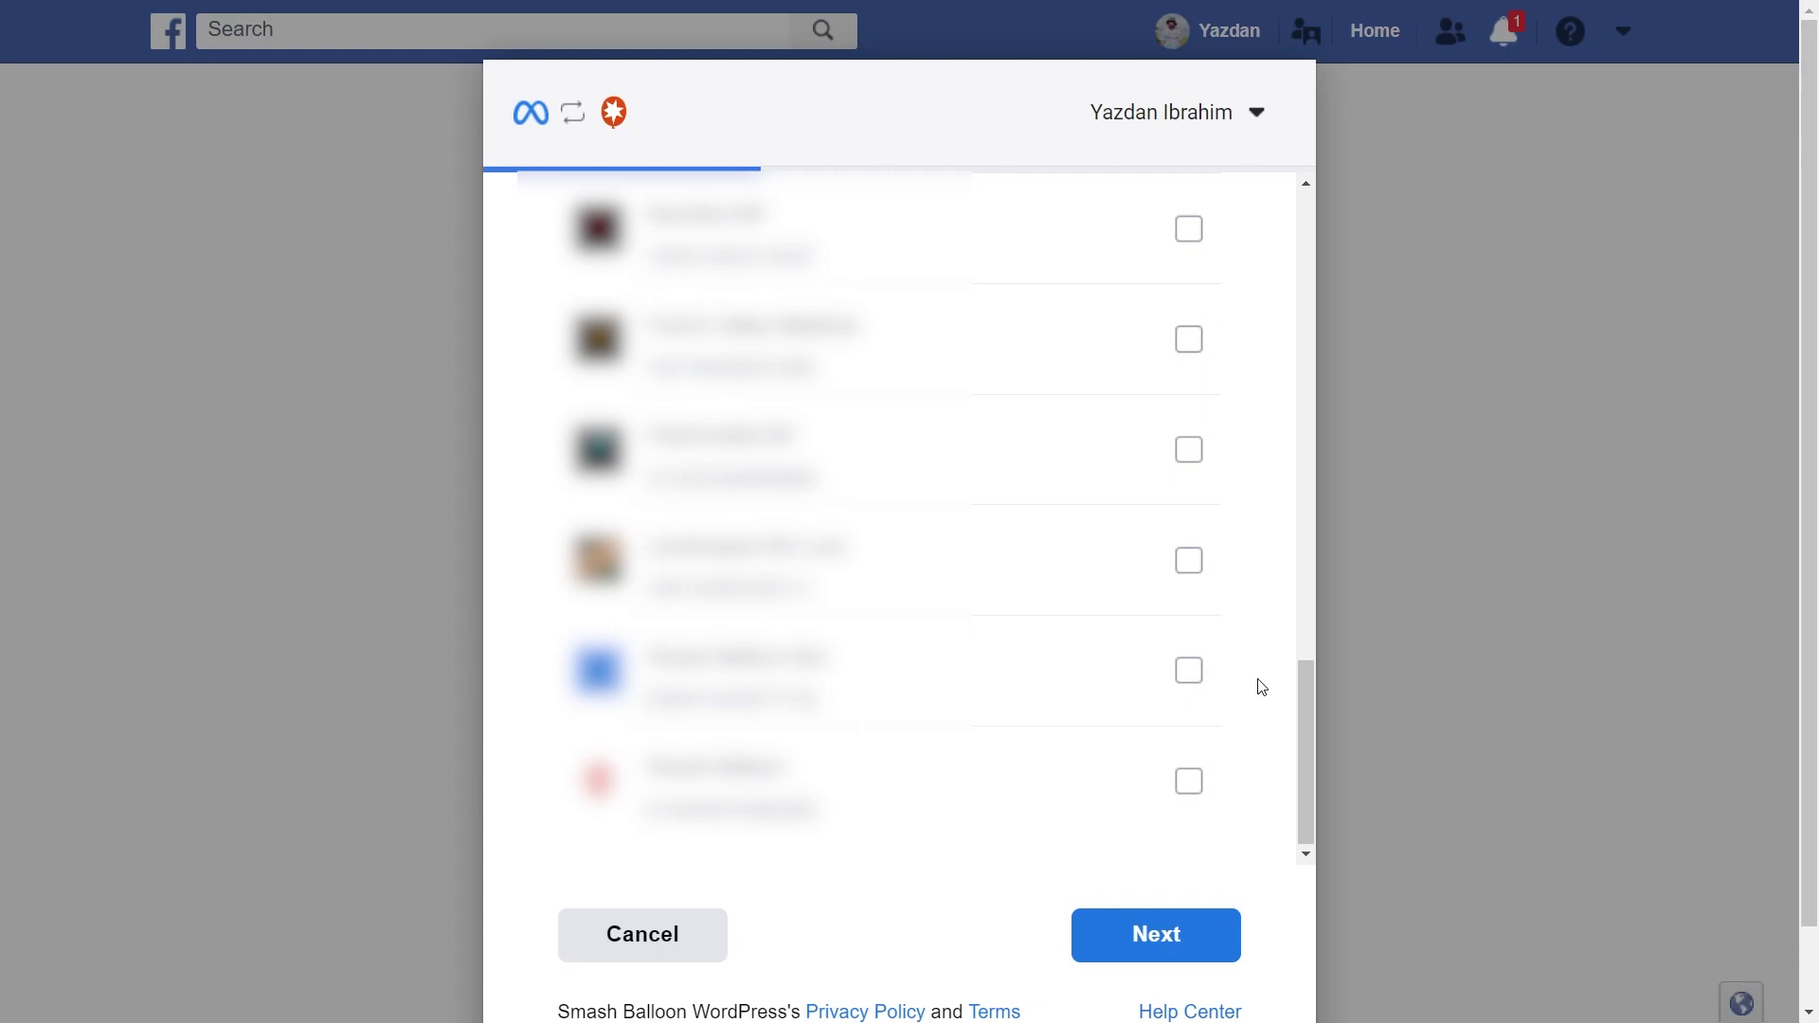
{"action": "left_click", "coordinate": [1193, 567]}
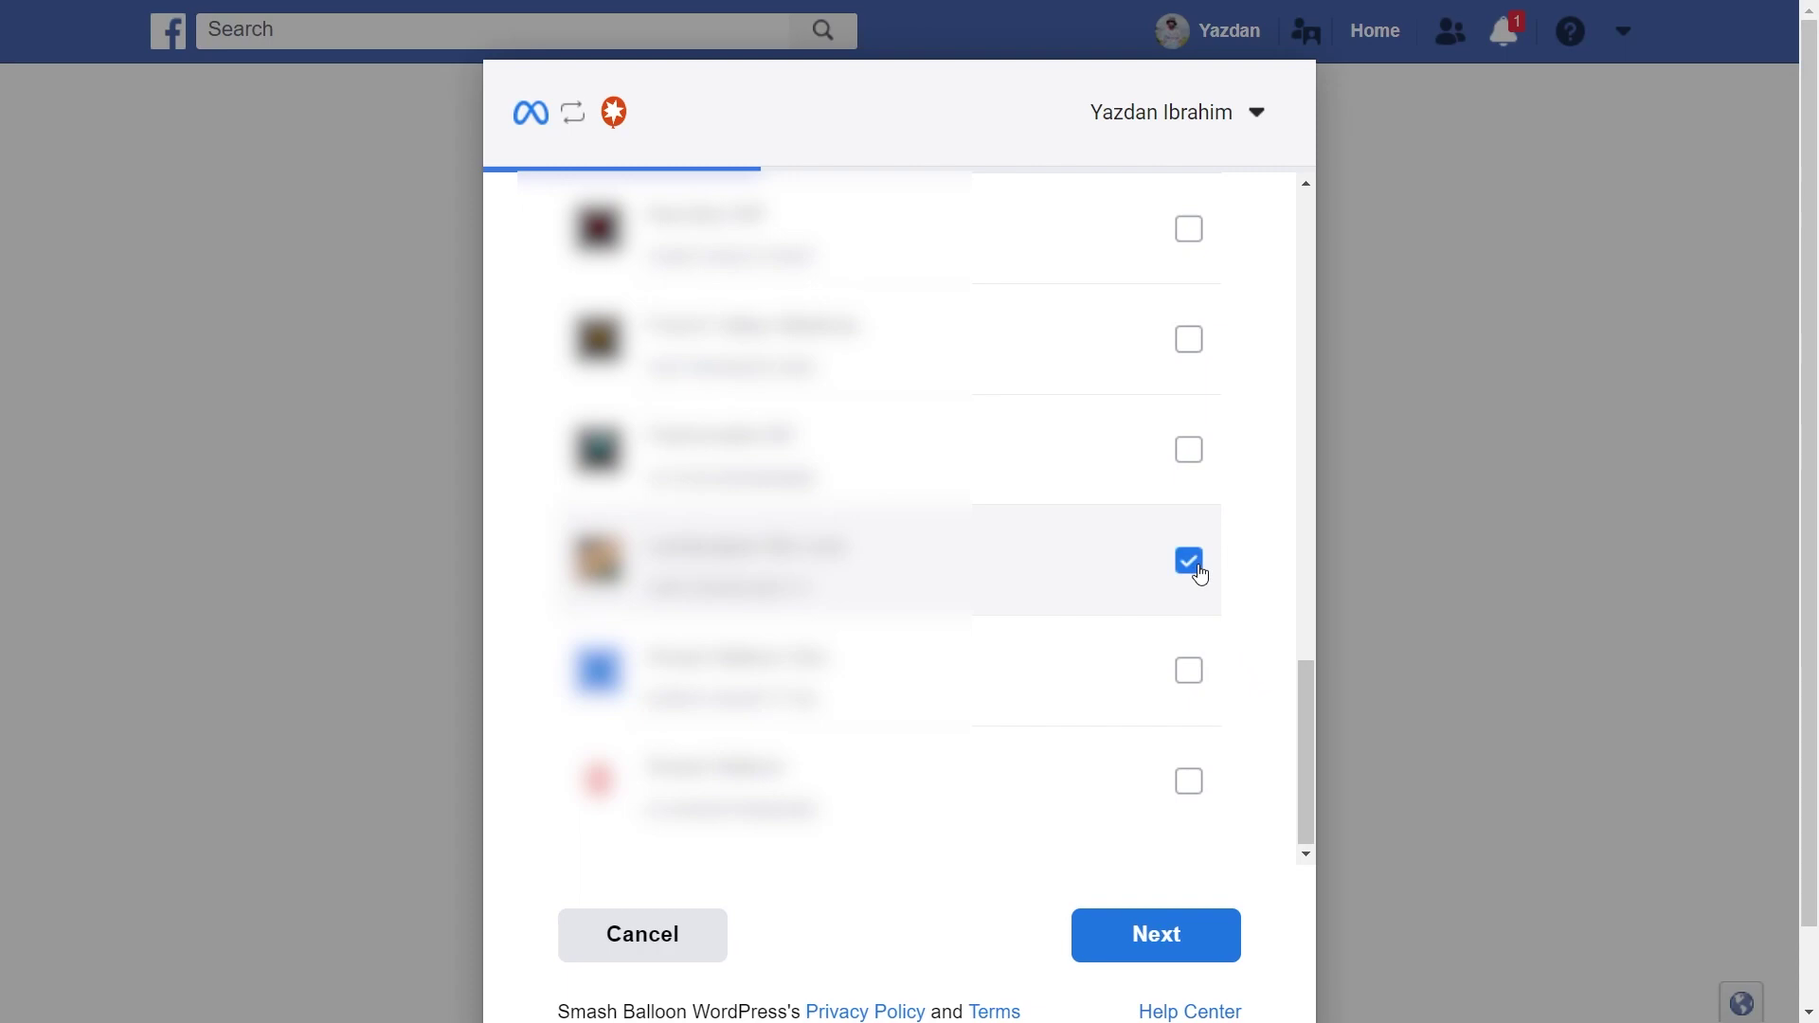
{"action": "left_click", "coordinate": [1178, 961]}
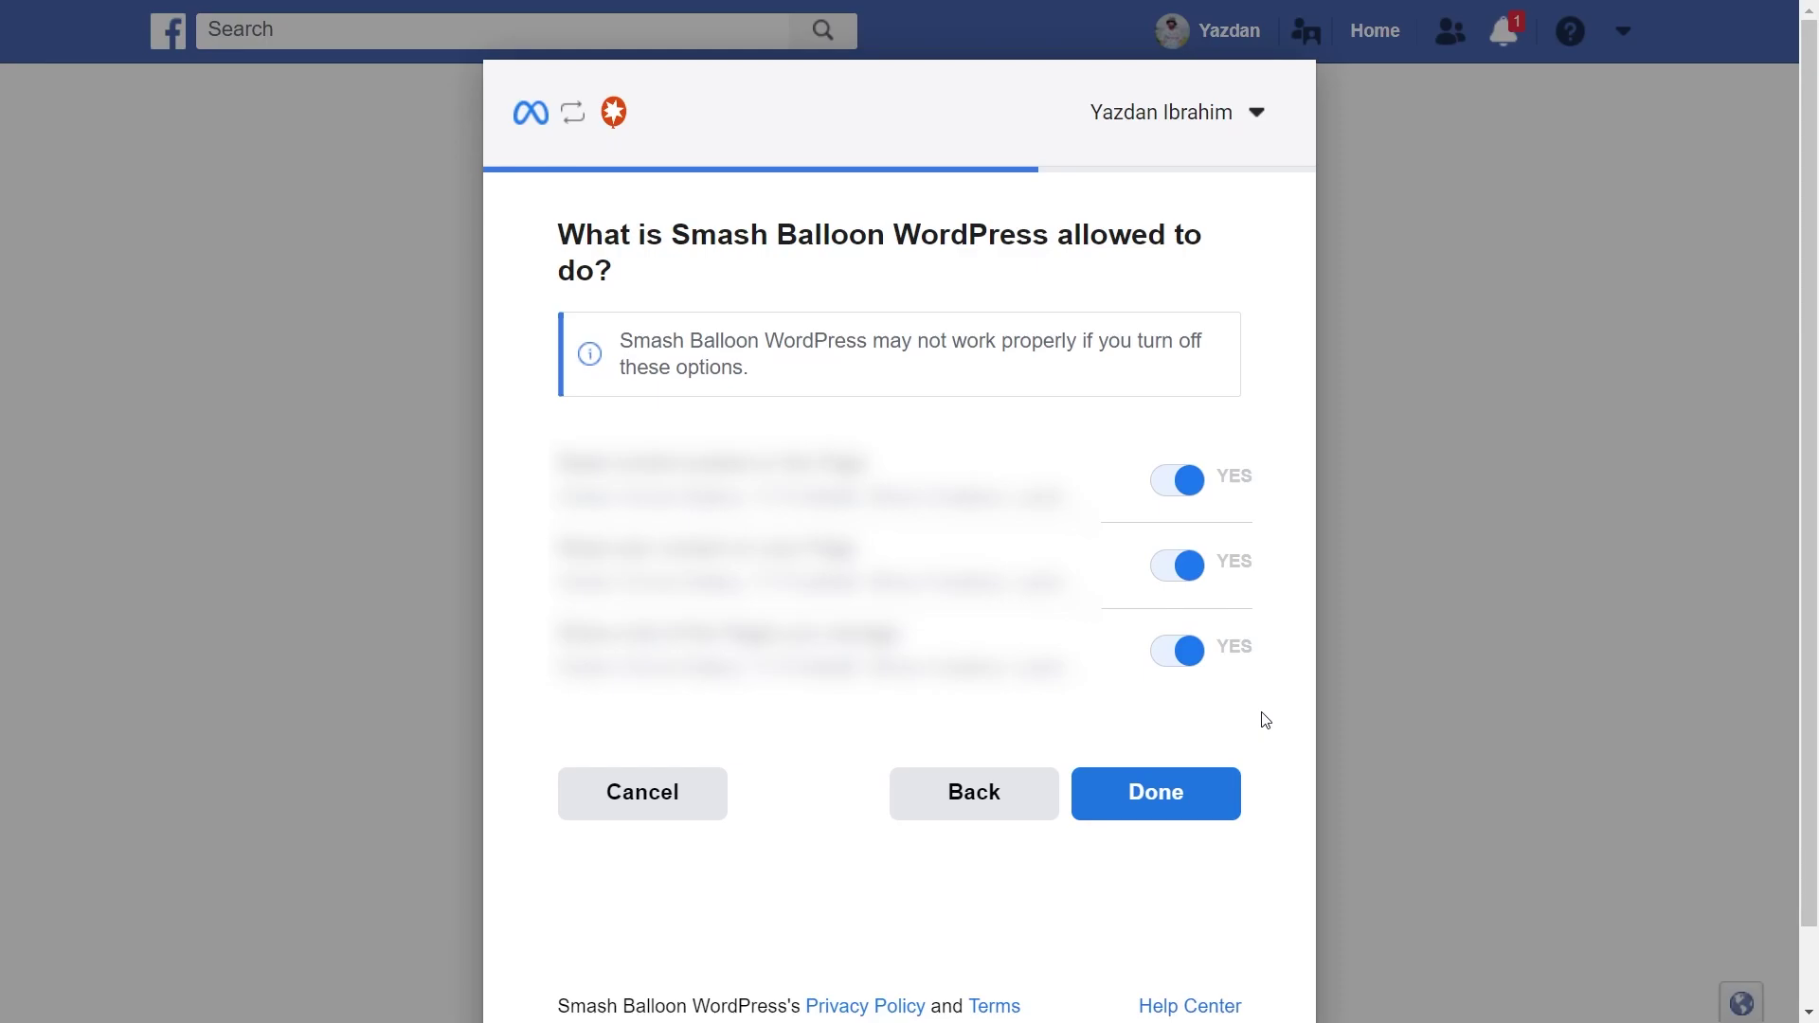
{"action": "left_click", "coordinate": [1171, 787]}
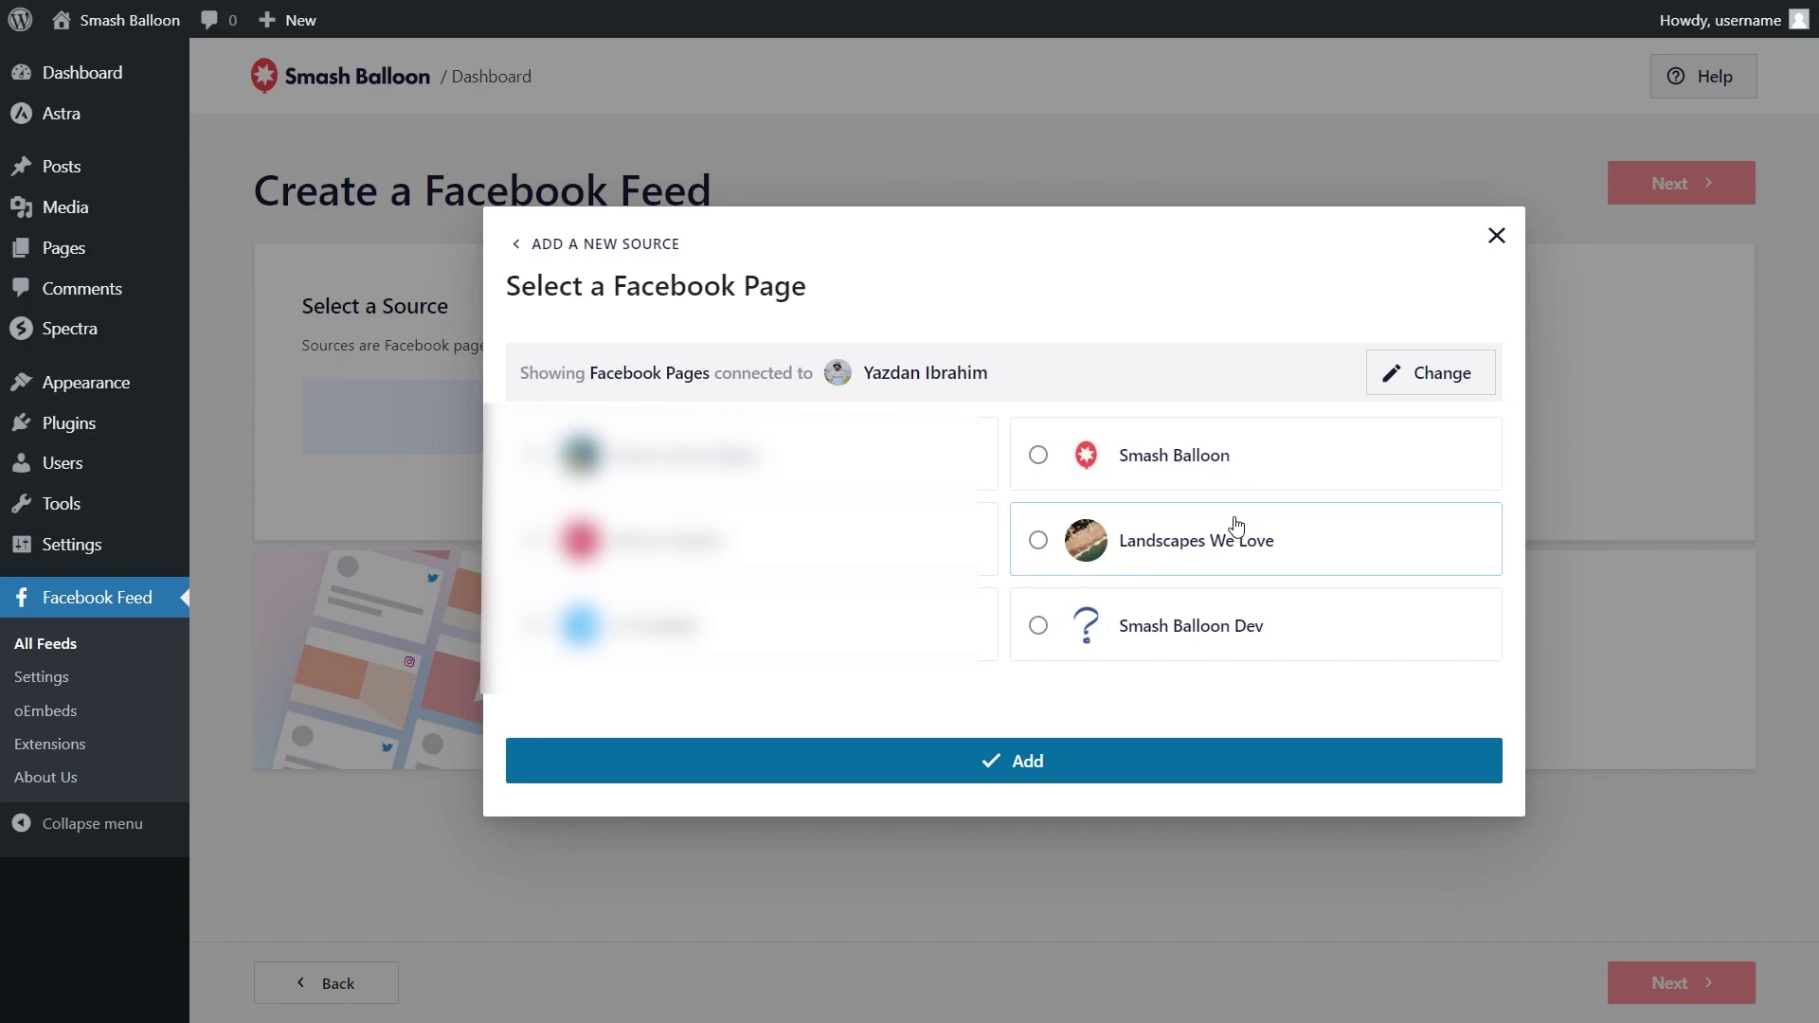
- Add the Landscapes We Love page as the feed's source
{"action": "left_click", "coordinate": [1249, 561]}
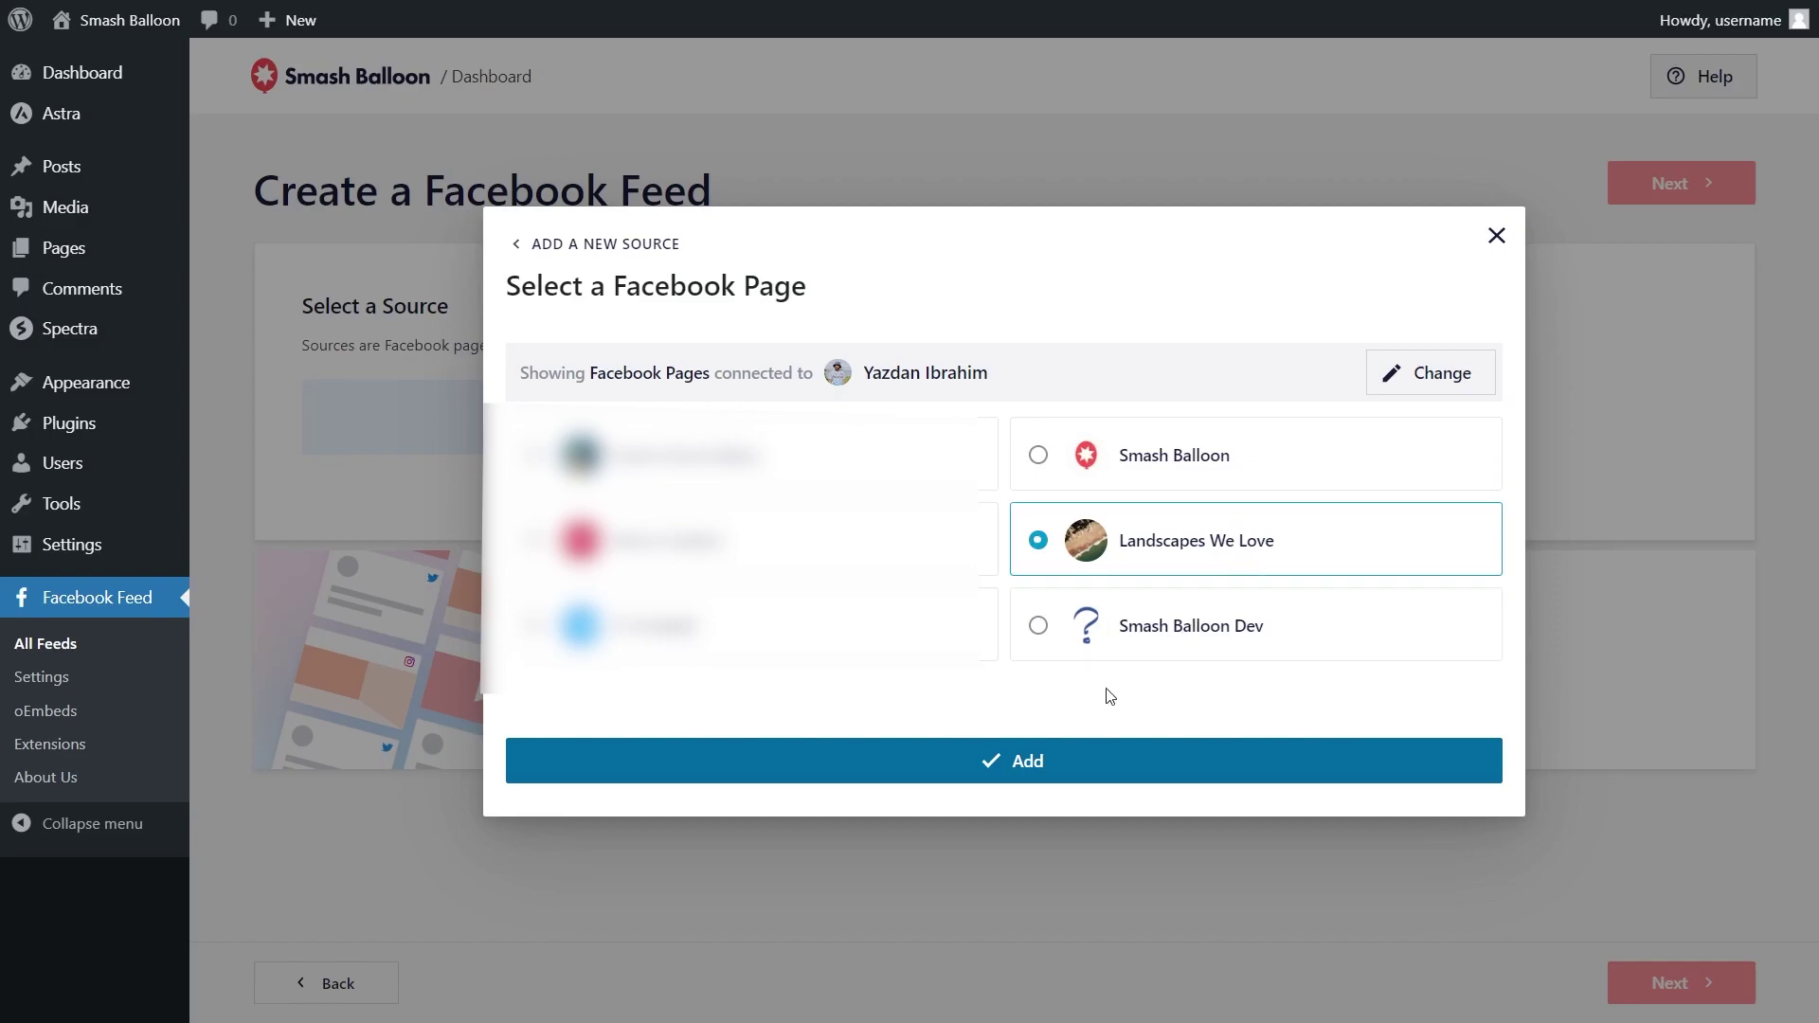
{"action": "left_click", "coordinate": [1050, 760]}
{"action": "left_click", "coordinate": [957, 441]}
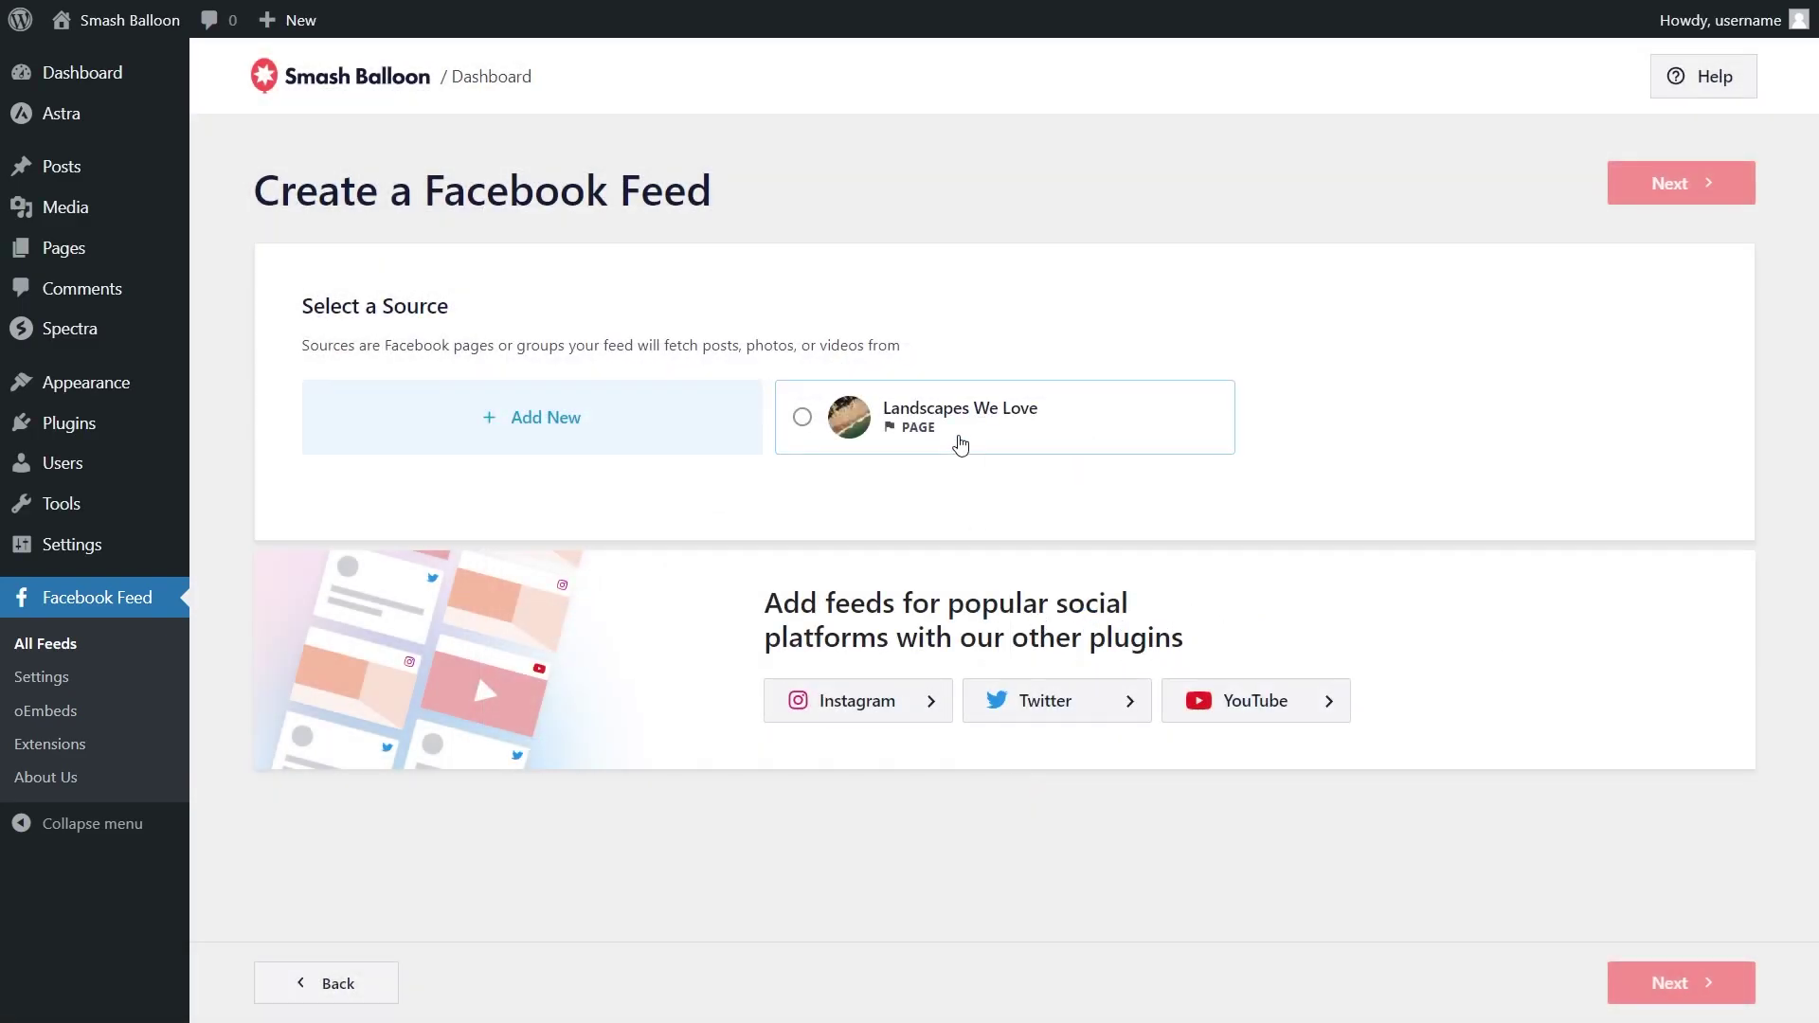
{"action": "left_click", "coordinate": [1663, 186]}
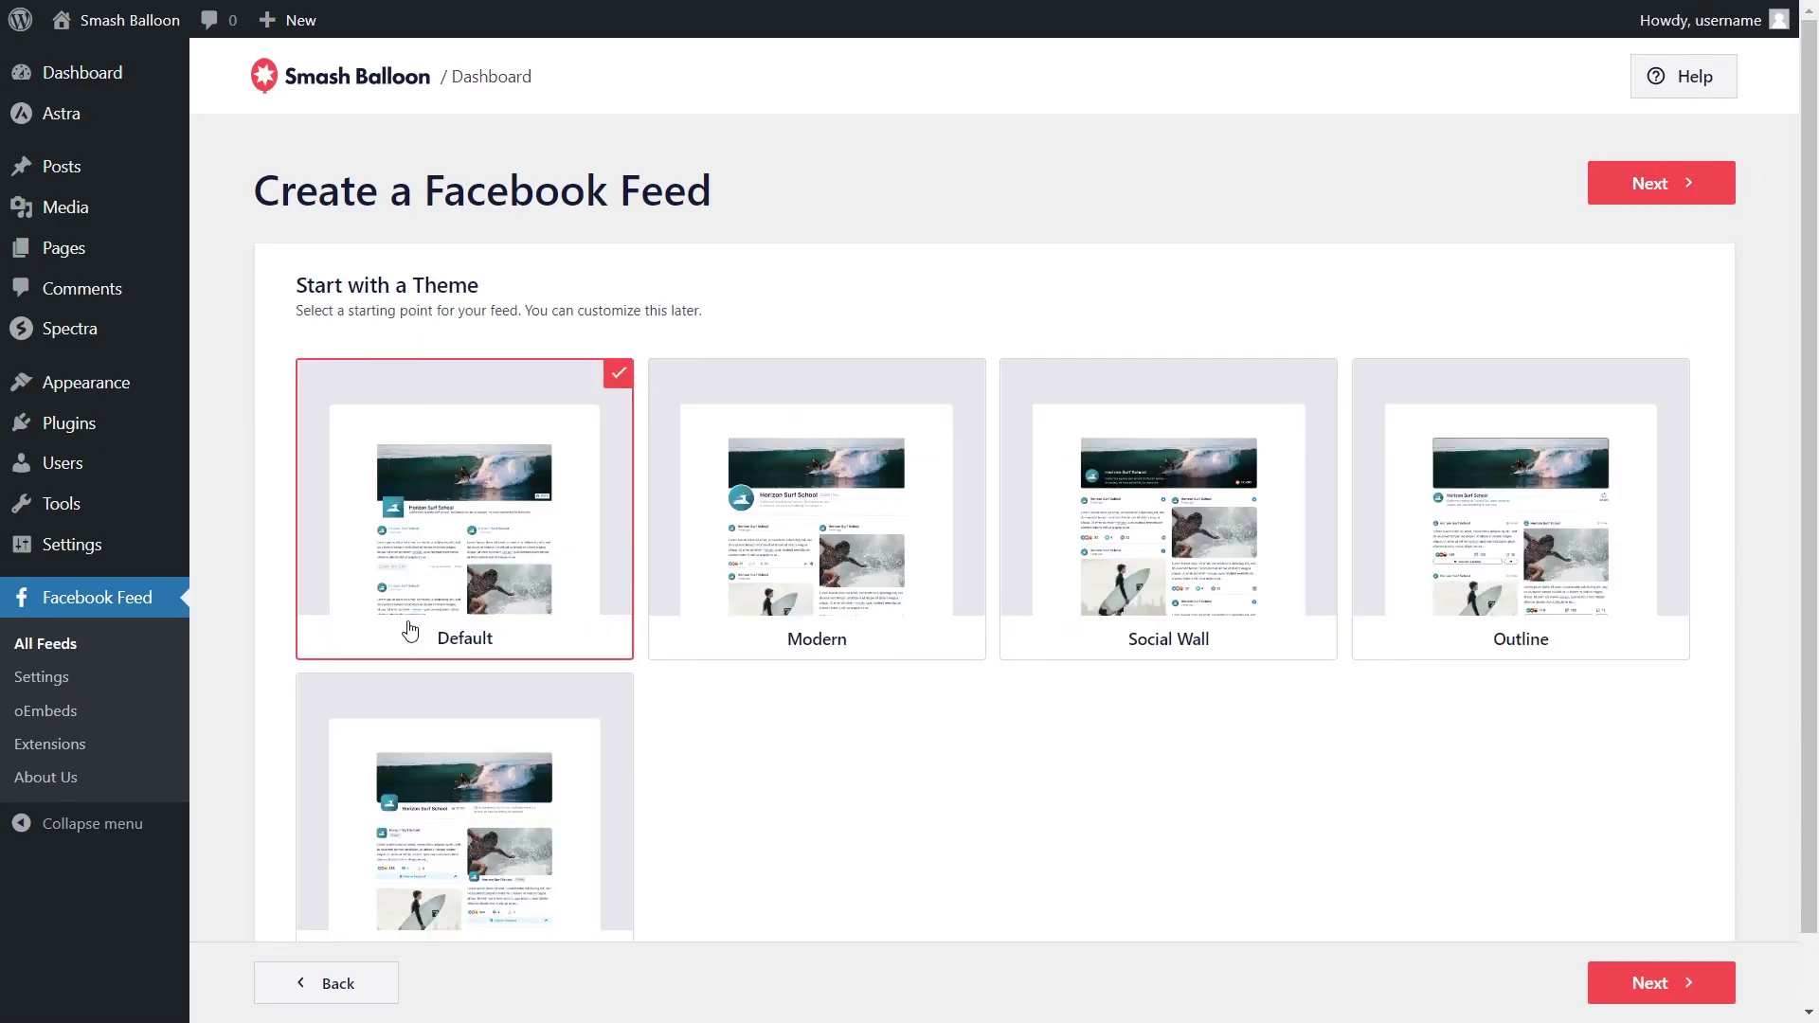
- Choose the Outline theme and the Simple Masonry template for the feed
{"action": "scroll", "coordinate": [626, 569], "scroll_direction": "down", "scroll_amount": 2}
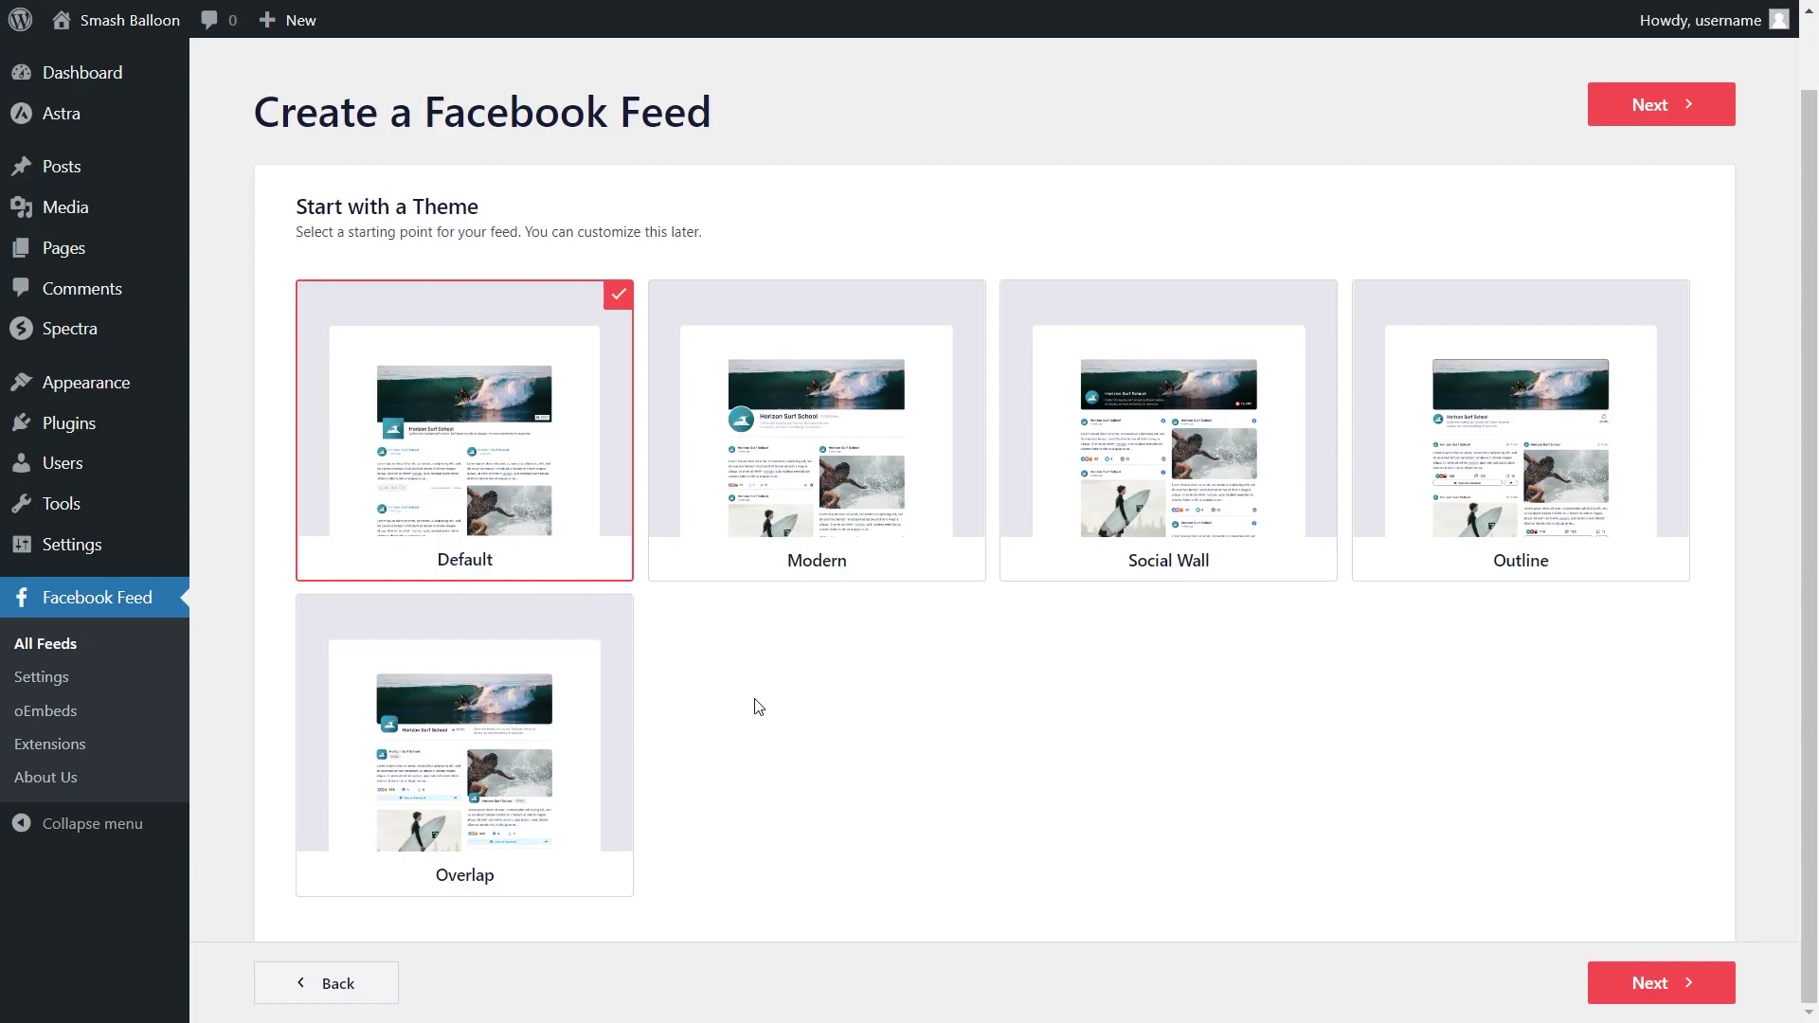
{"action": "left_click", "coordinate": [1636, 526]}
{"action": "left_click", "coordinate": [1716, 123]}
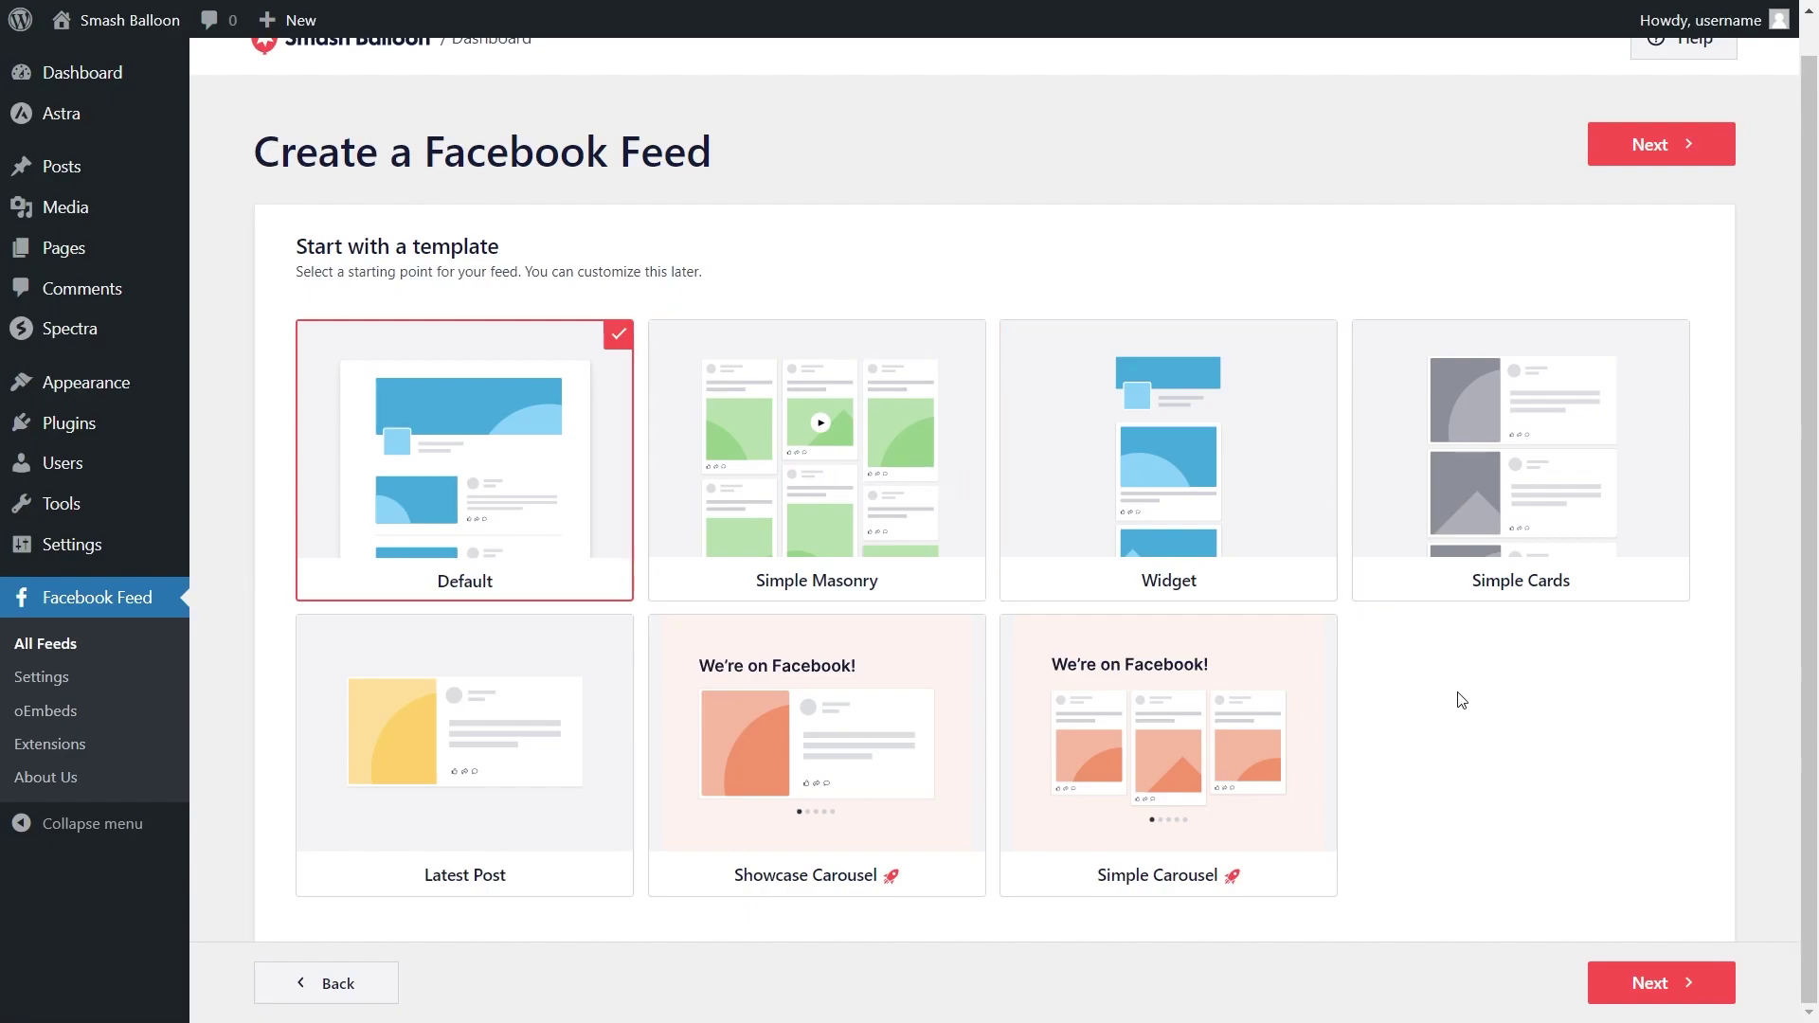
{"action": "left_click", "coordinate": [905, 524]}
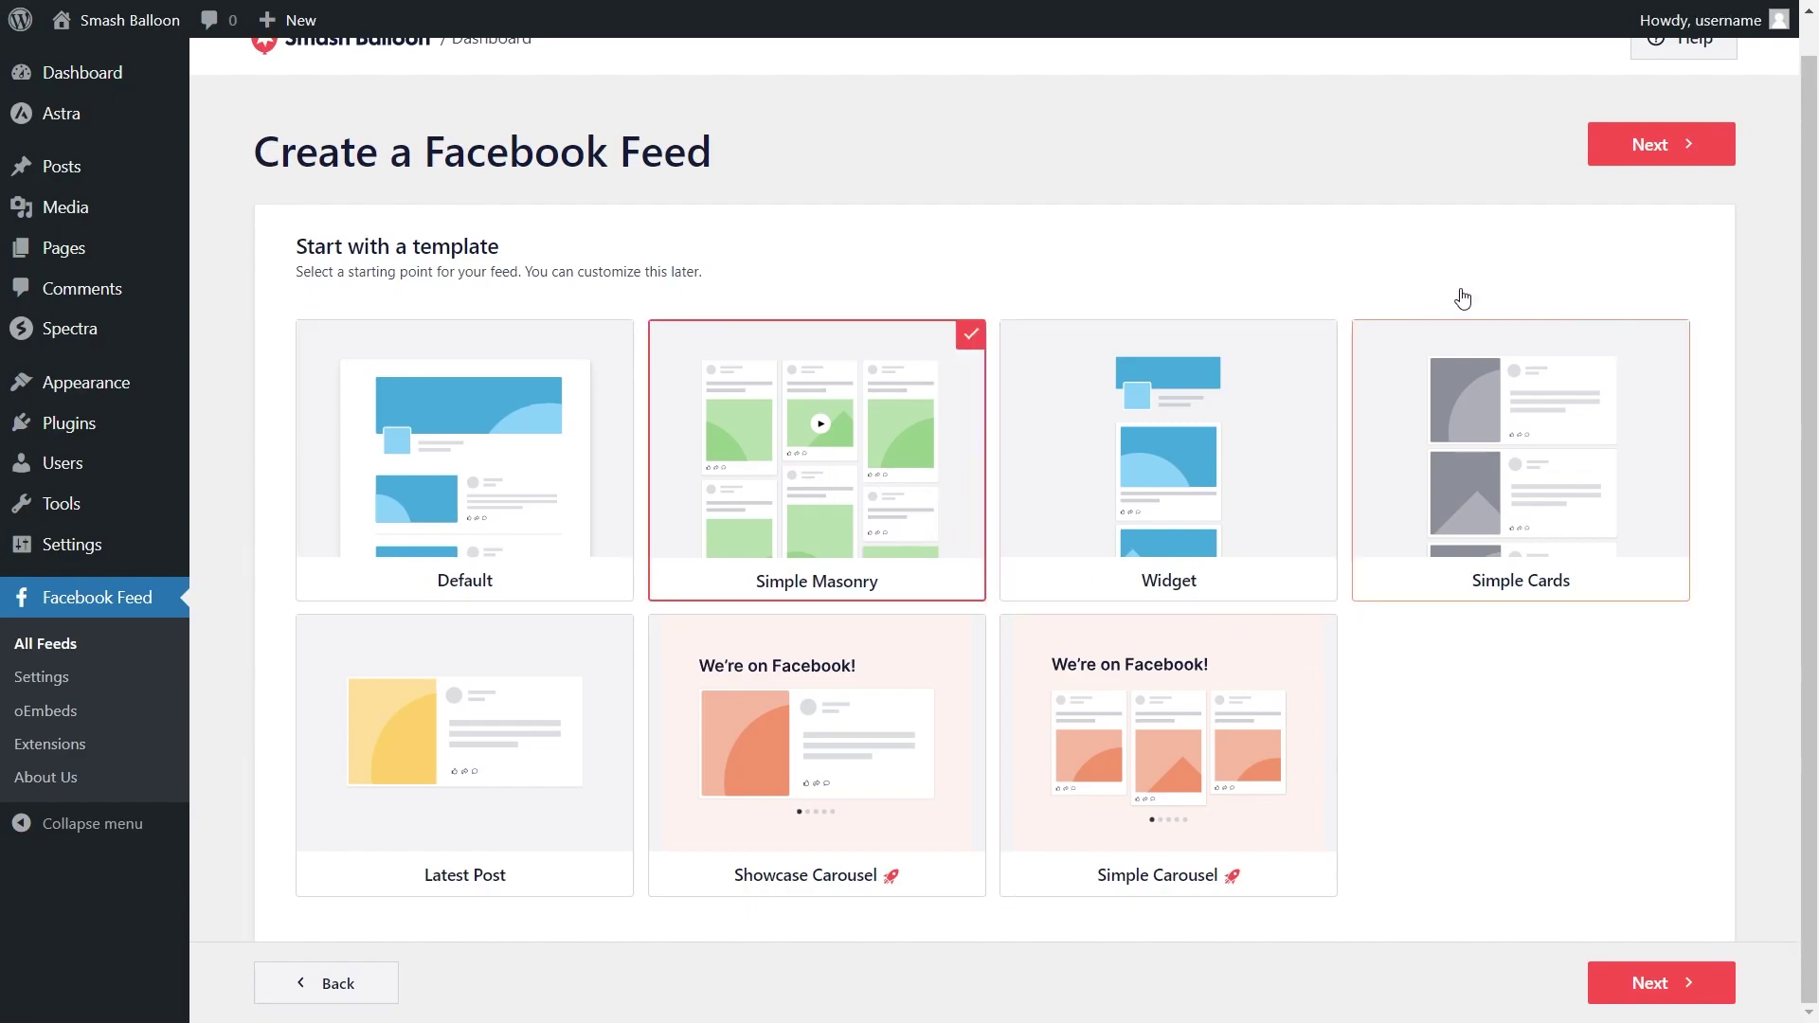
{"action": "left_click", "coordinate": [1632, 144]}
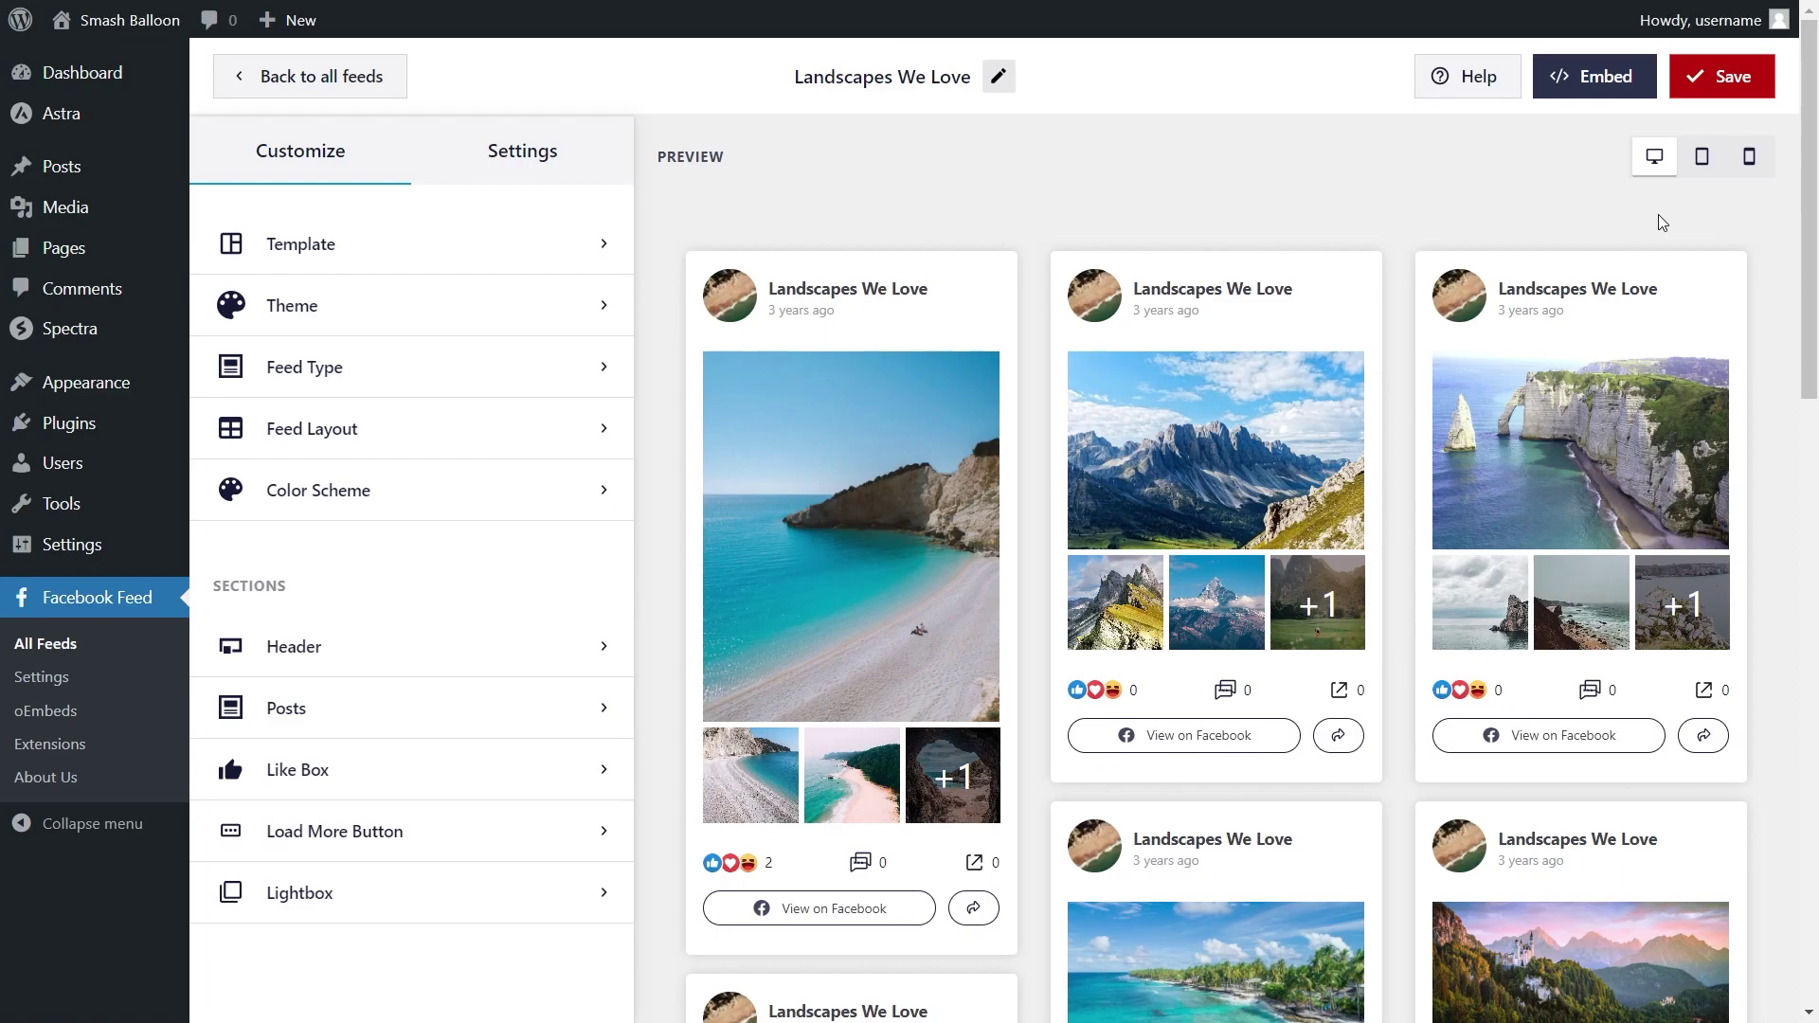
- In Feed Layout, preview the List and Carousel layouts, stepping through carousel posts
{"action": "scroll", "coordinate": [1762, 284], "scroll_direction": "down", "scroll_amount": 4}
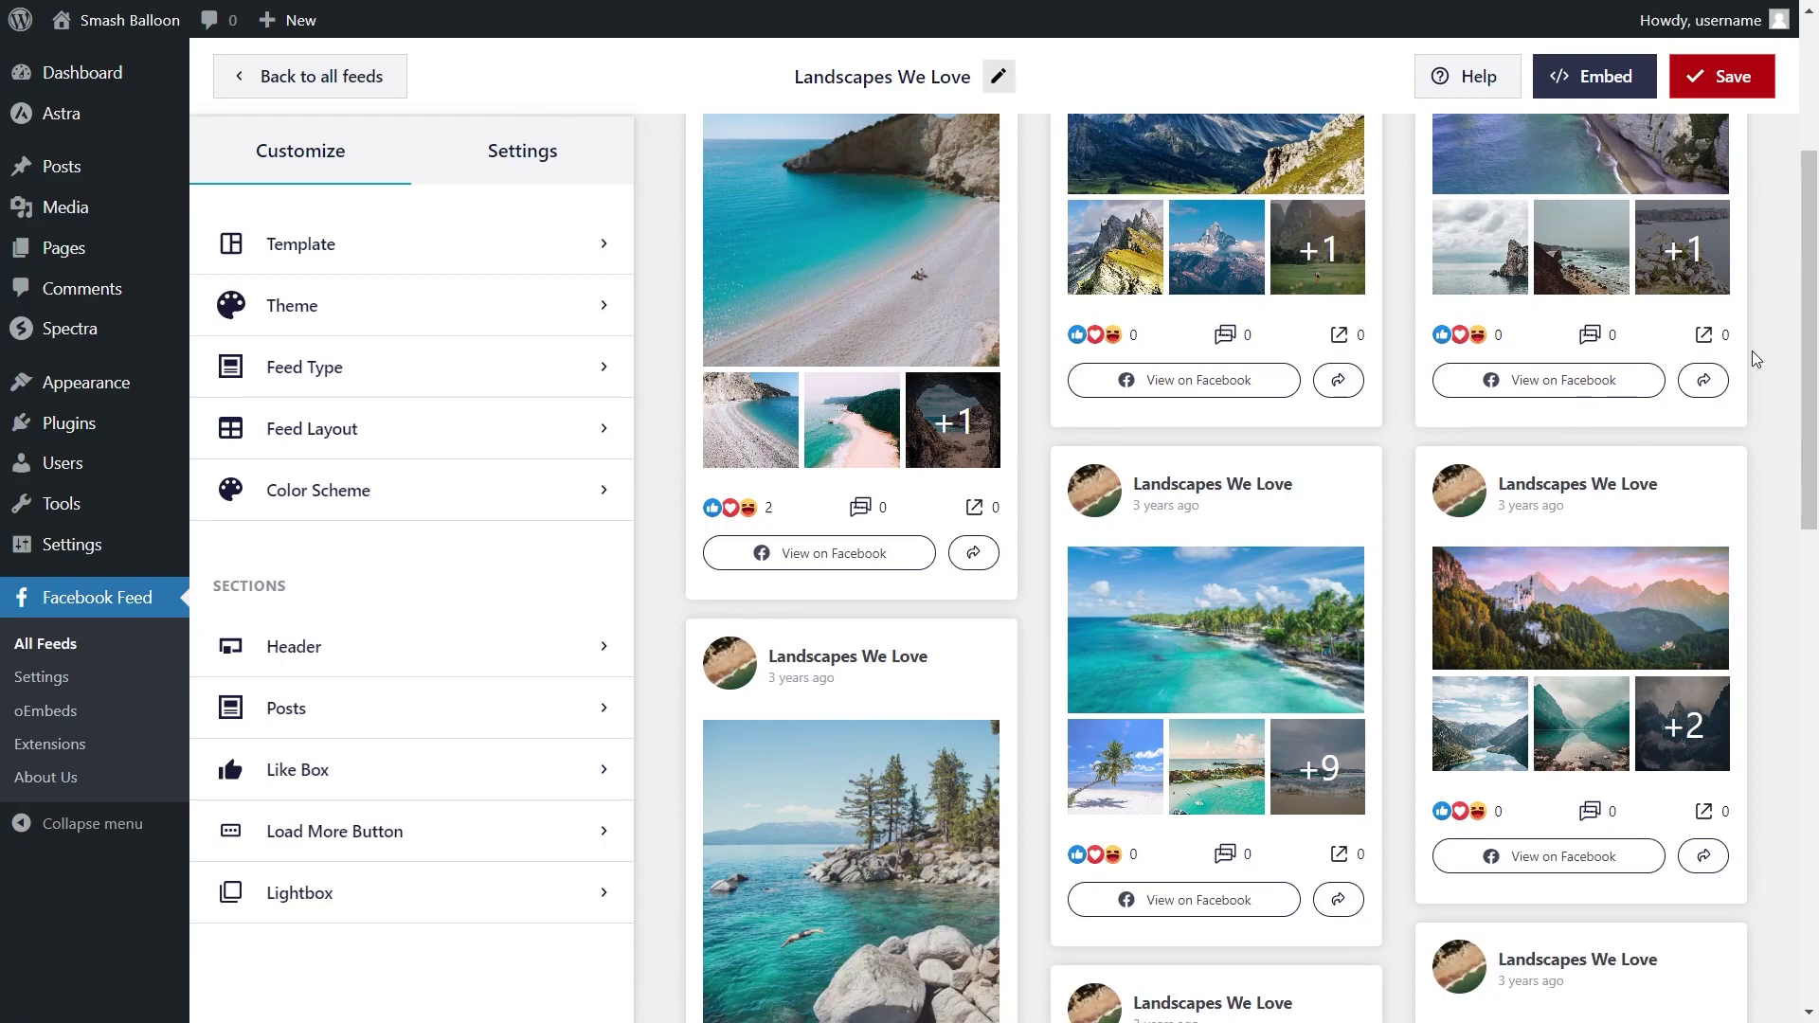
{"action": "scroll", "coordinate": [1775, 475], "scroll_direction": "up", "scroll_amount": 4}
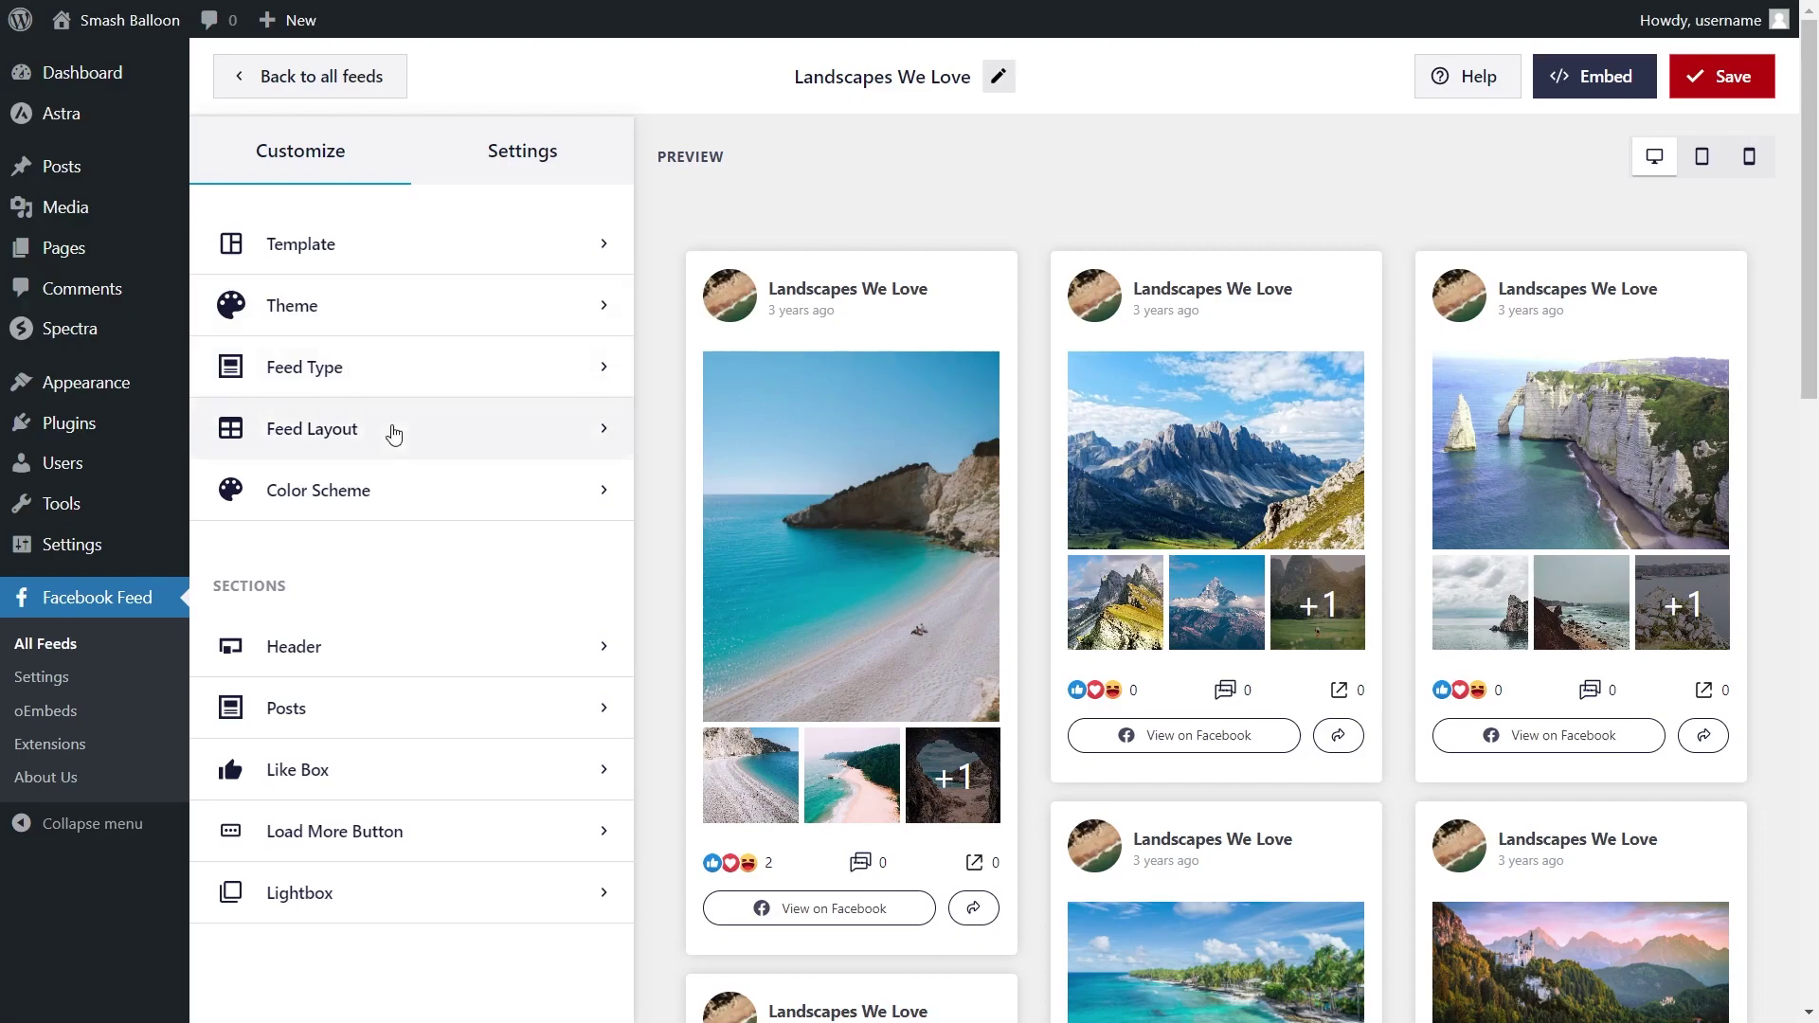
{"action": "left_click", "coordinate": [394, 435]}
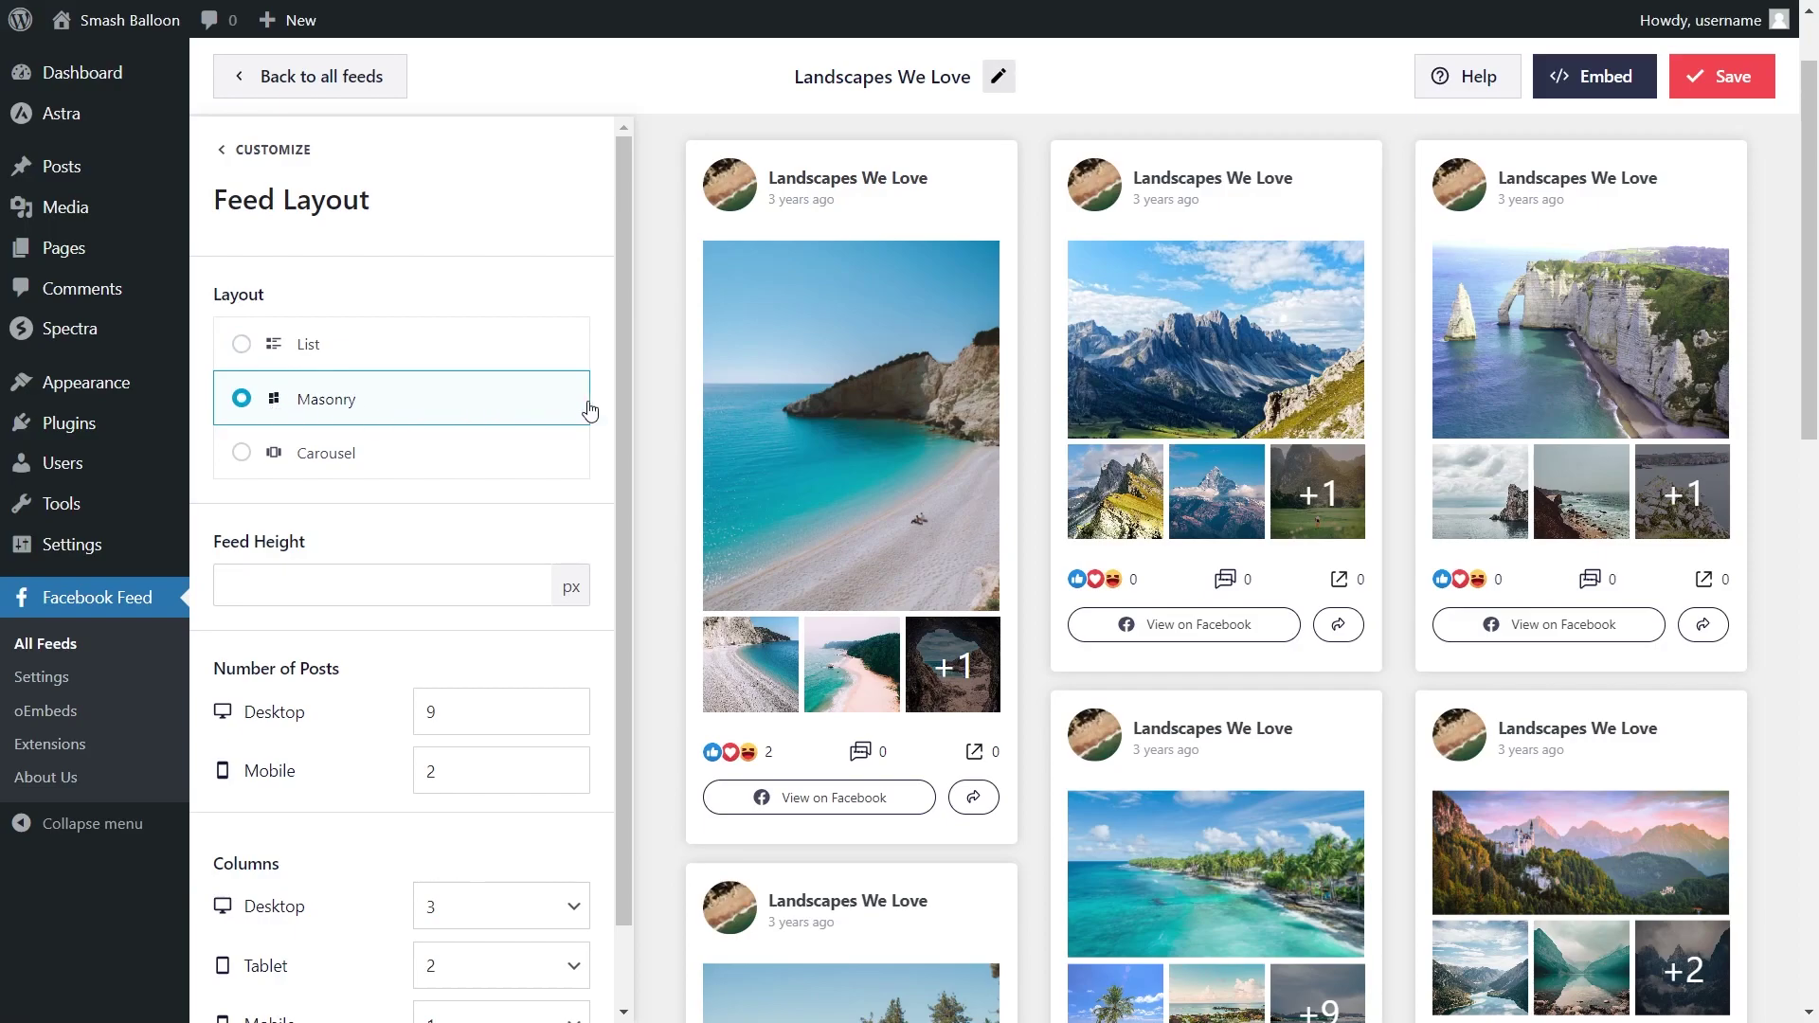
{"action": "scroll", "coordinate": [665, 412], "scroll_direction": "down", "scroll_amount": 5}
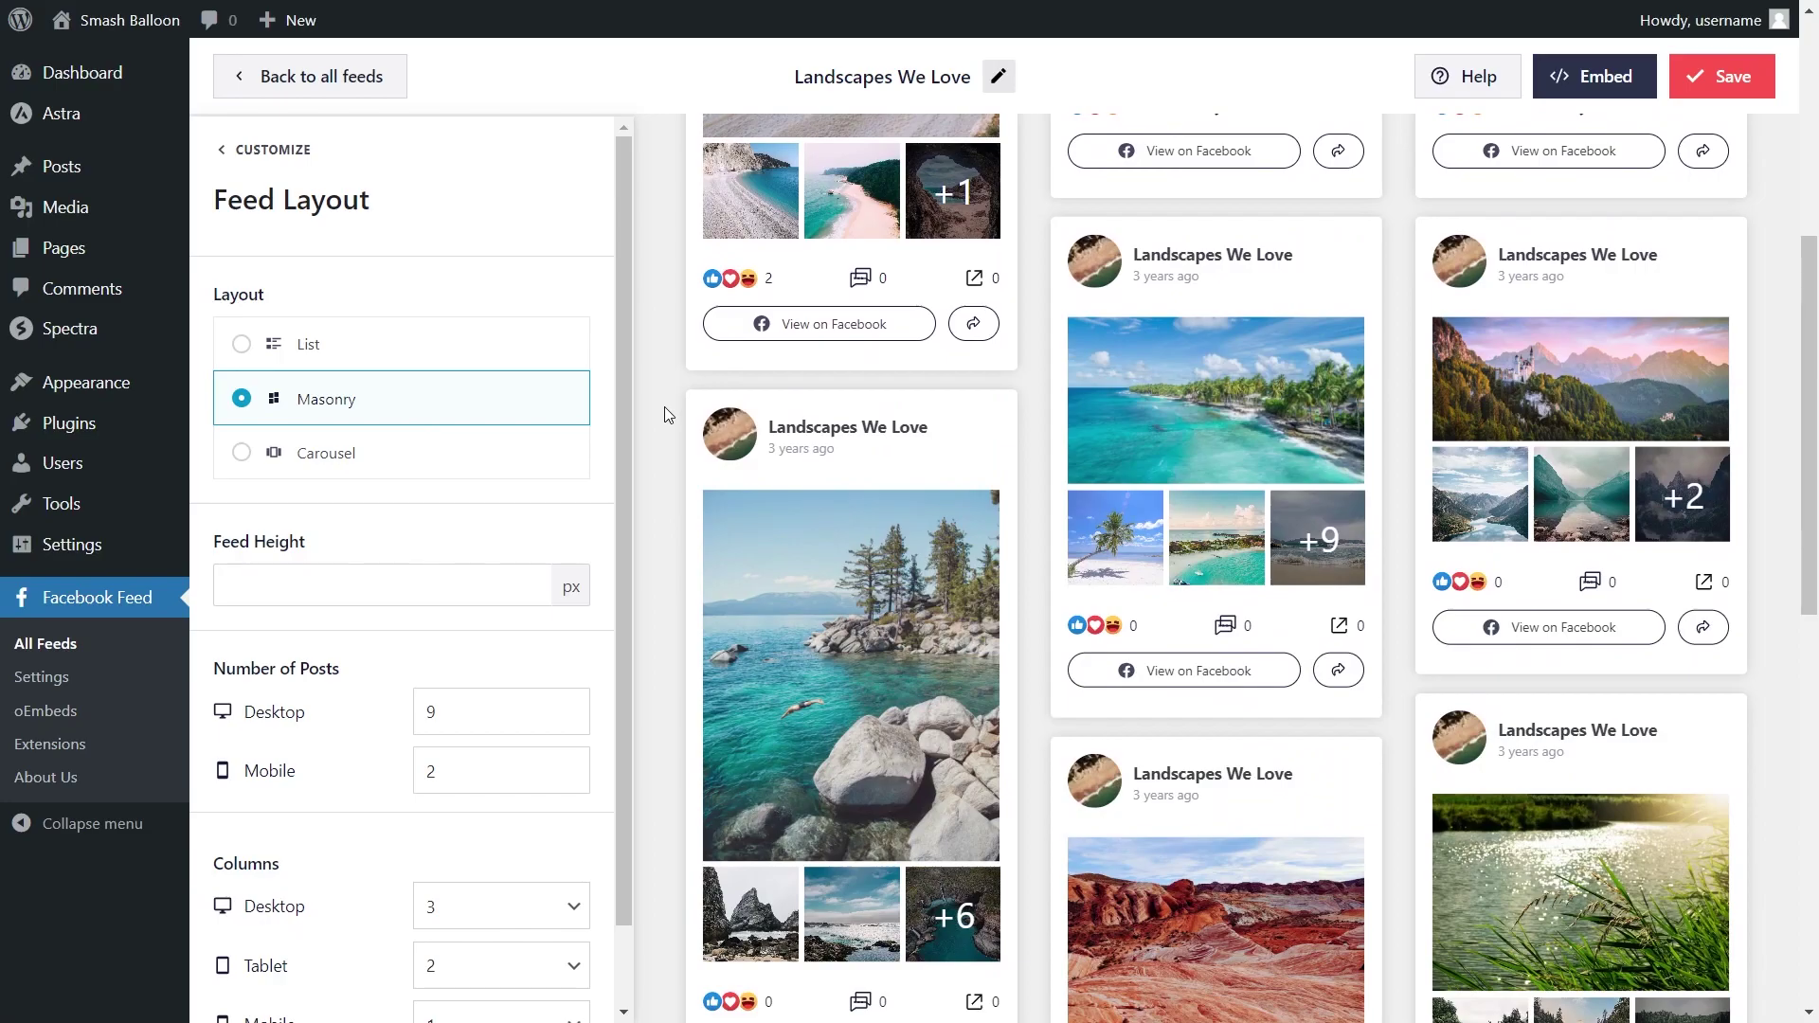
{"action": "left_click", "coordinate": [504, 352]}
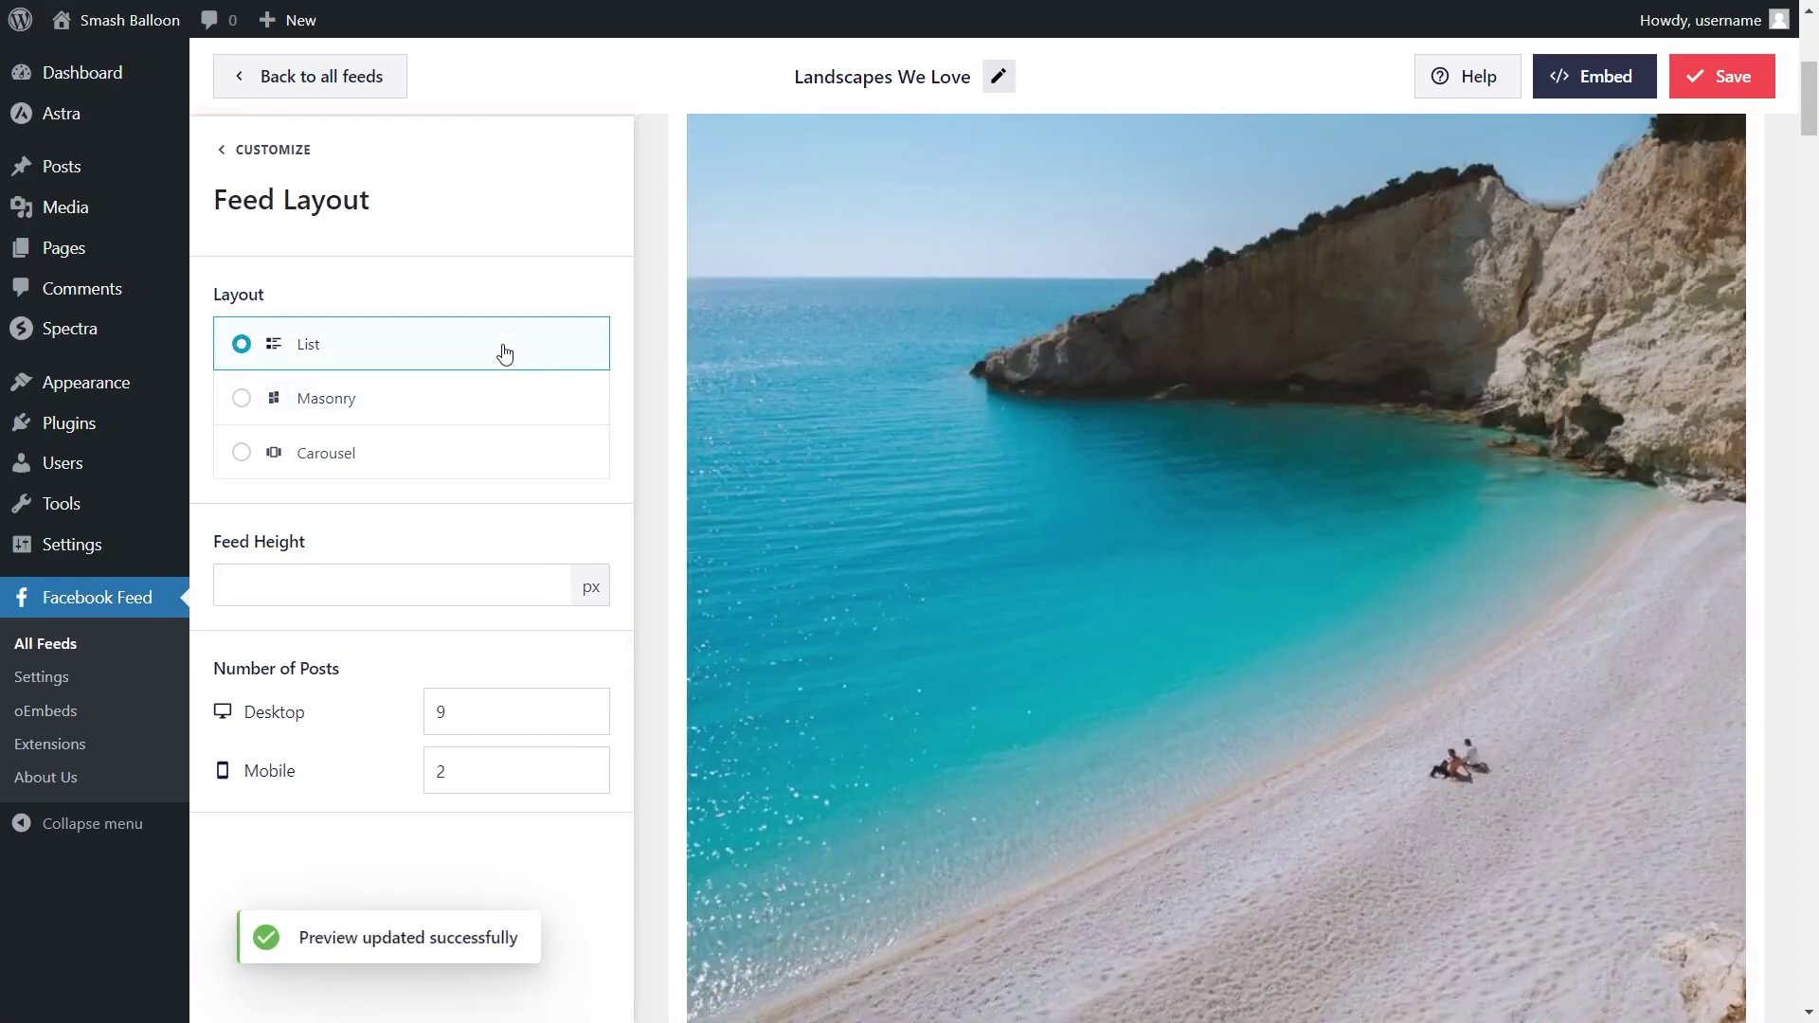
{"action": "scroll", "coordinate": [652, 375], "scroll_direction": "down", "scroll_amount": 8}
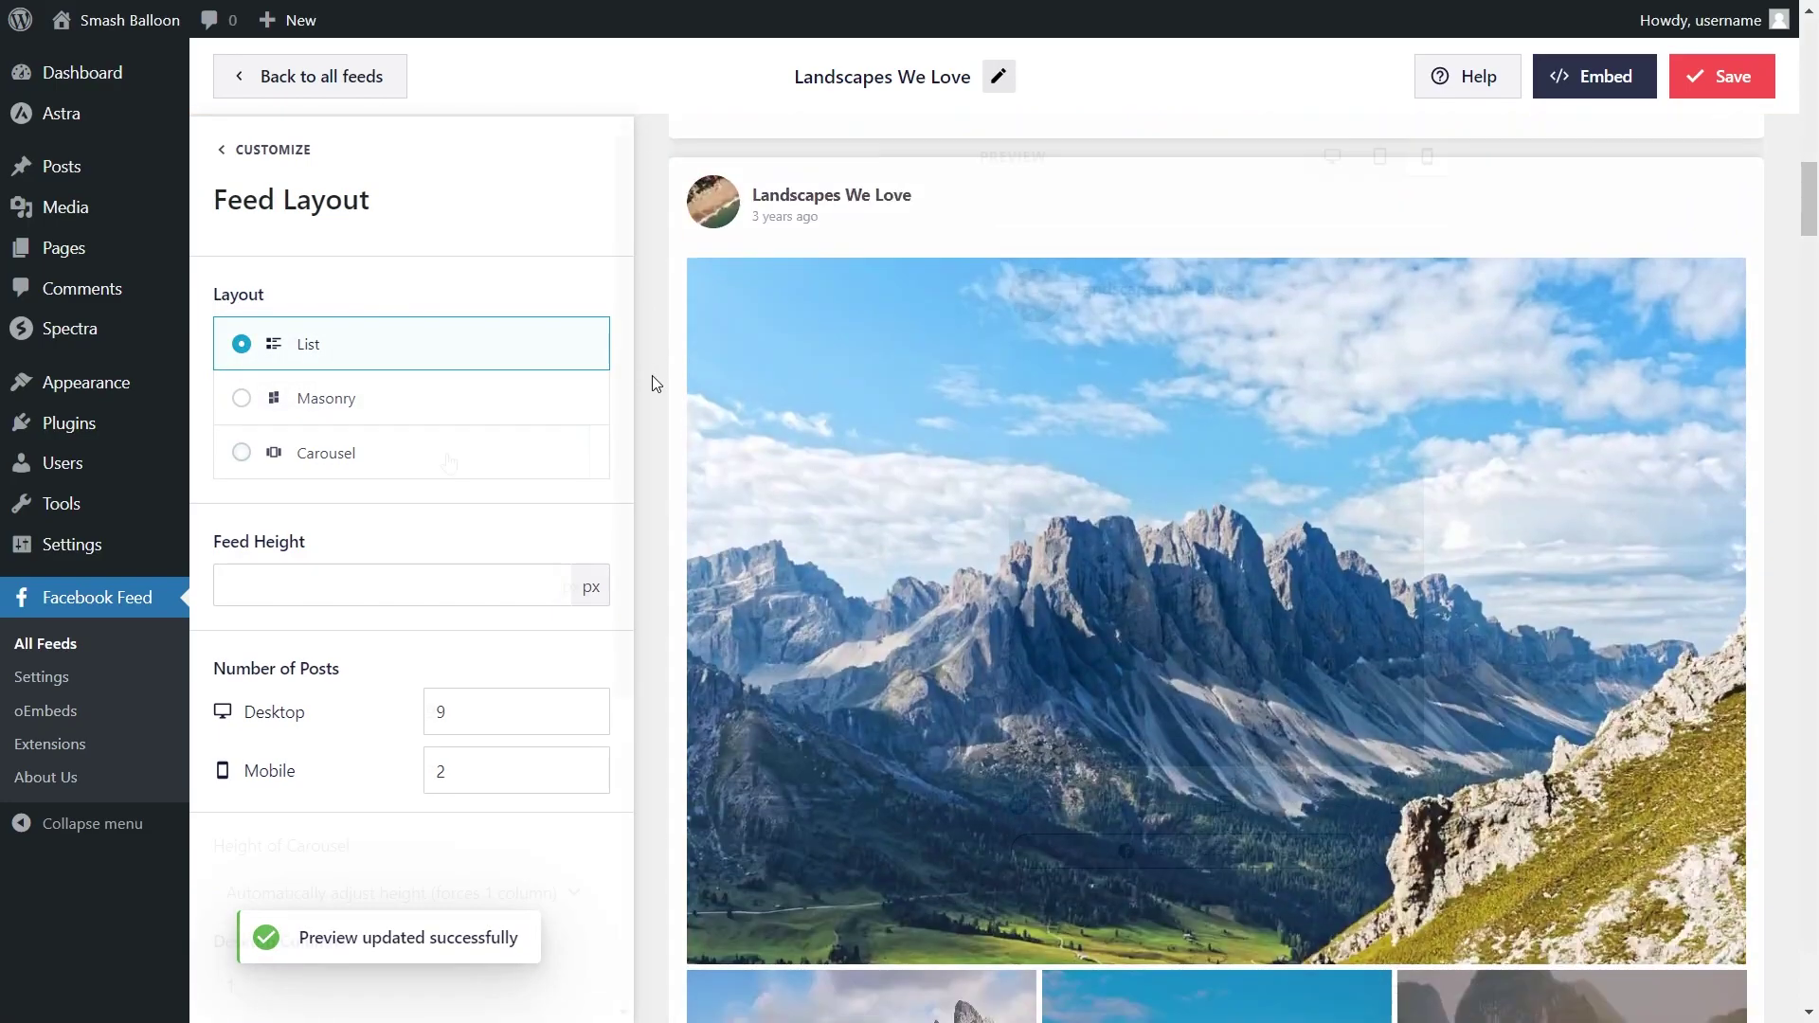
{"action": "left_click", "coordinate": [450, 463]}
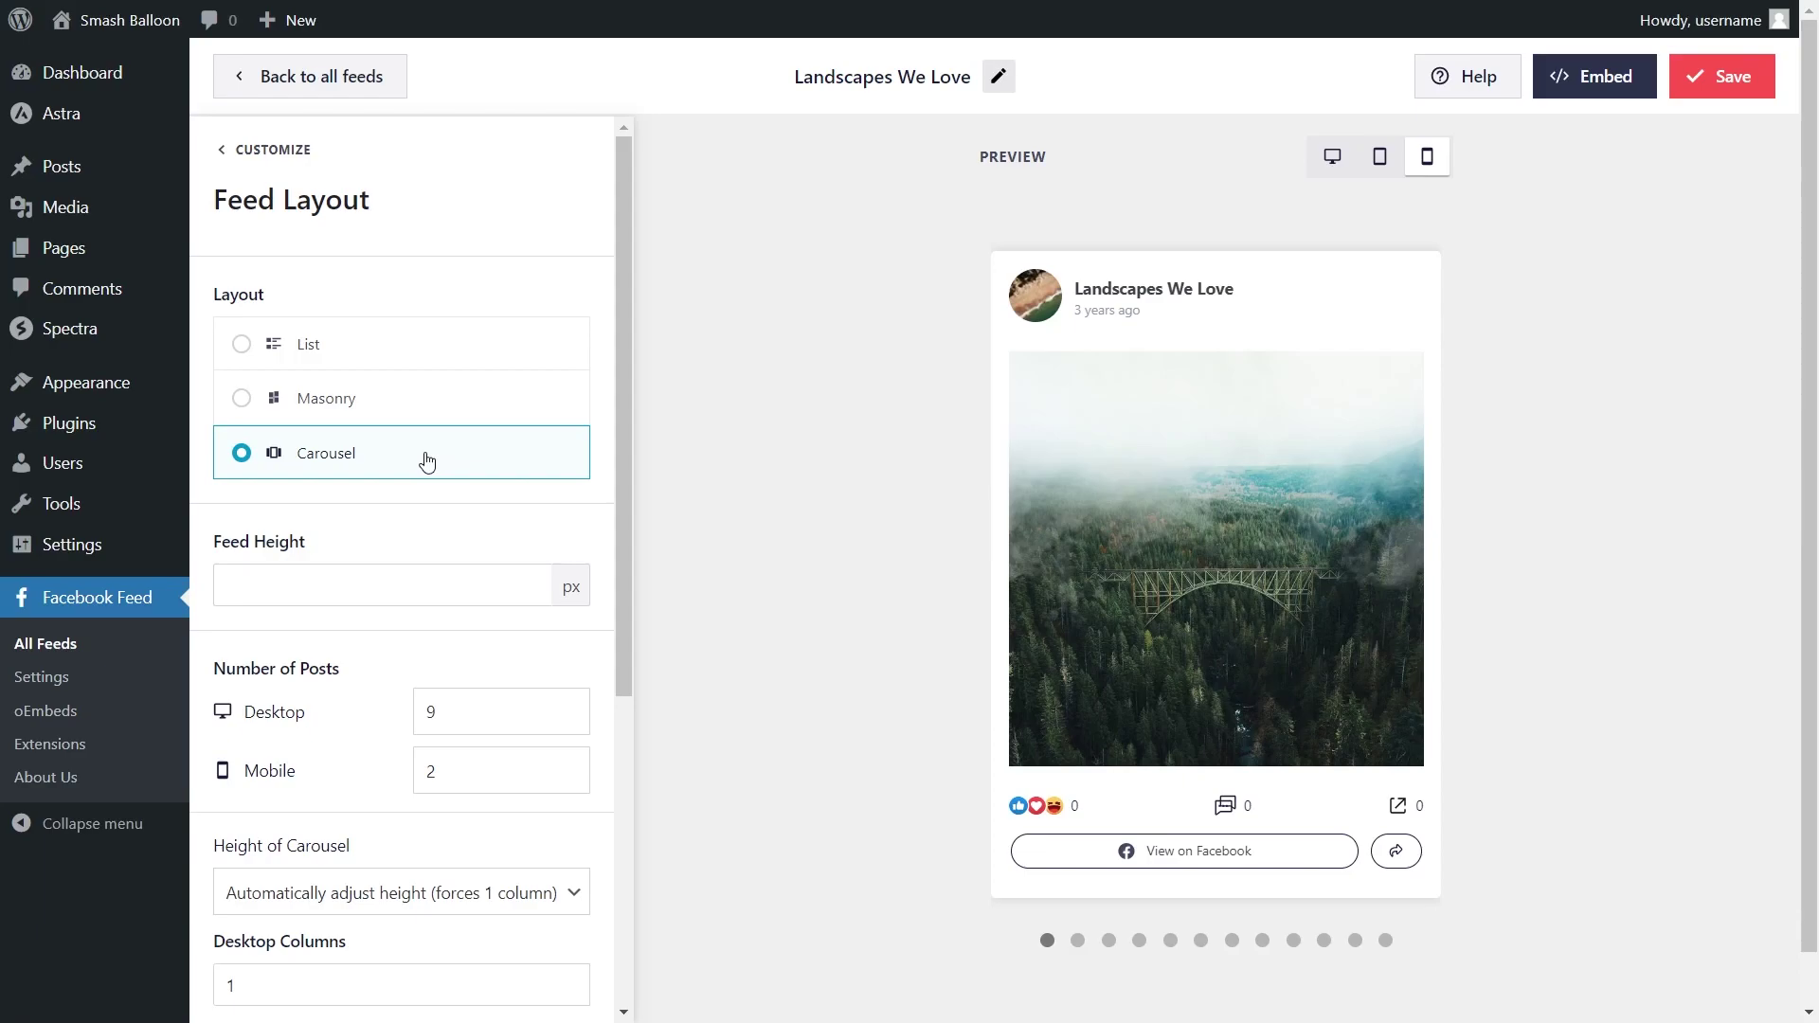
{"action": "left_click", "coordinate": [1077, 940]}
{"action": "left_click", "coordinate": [1108, 940]}
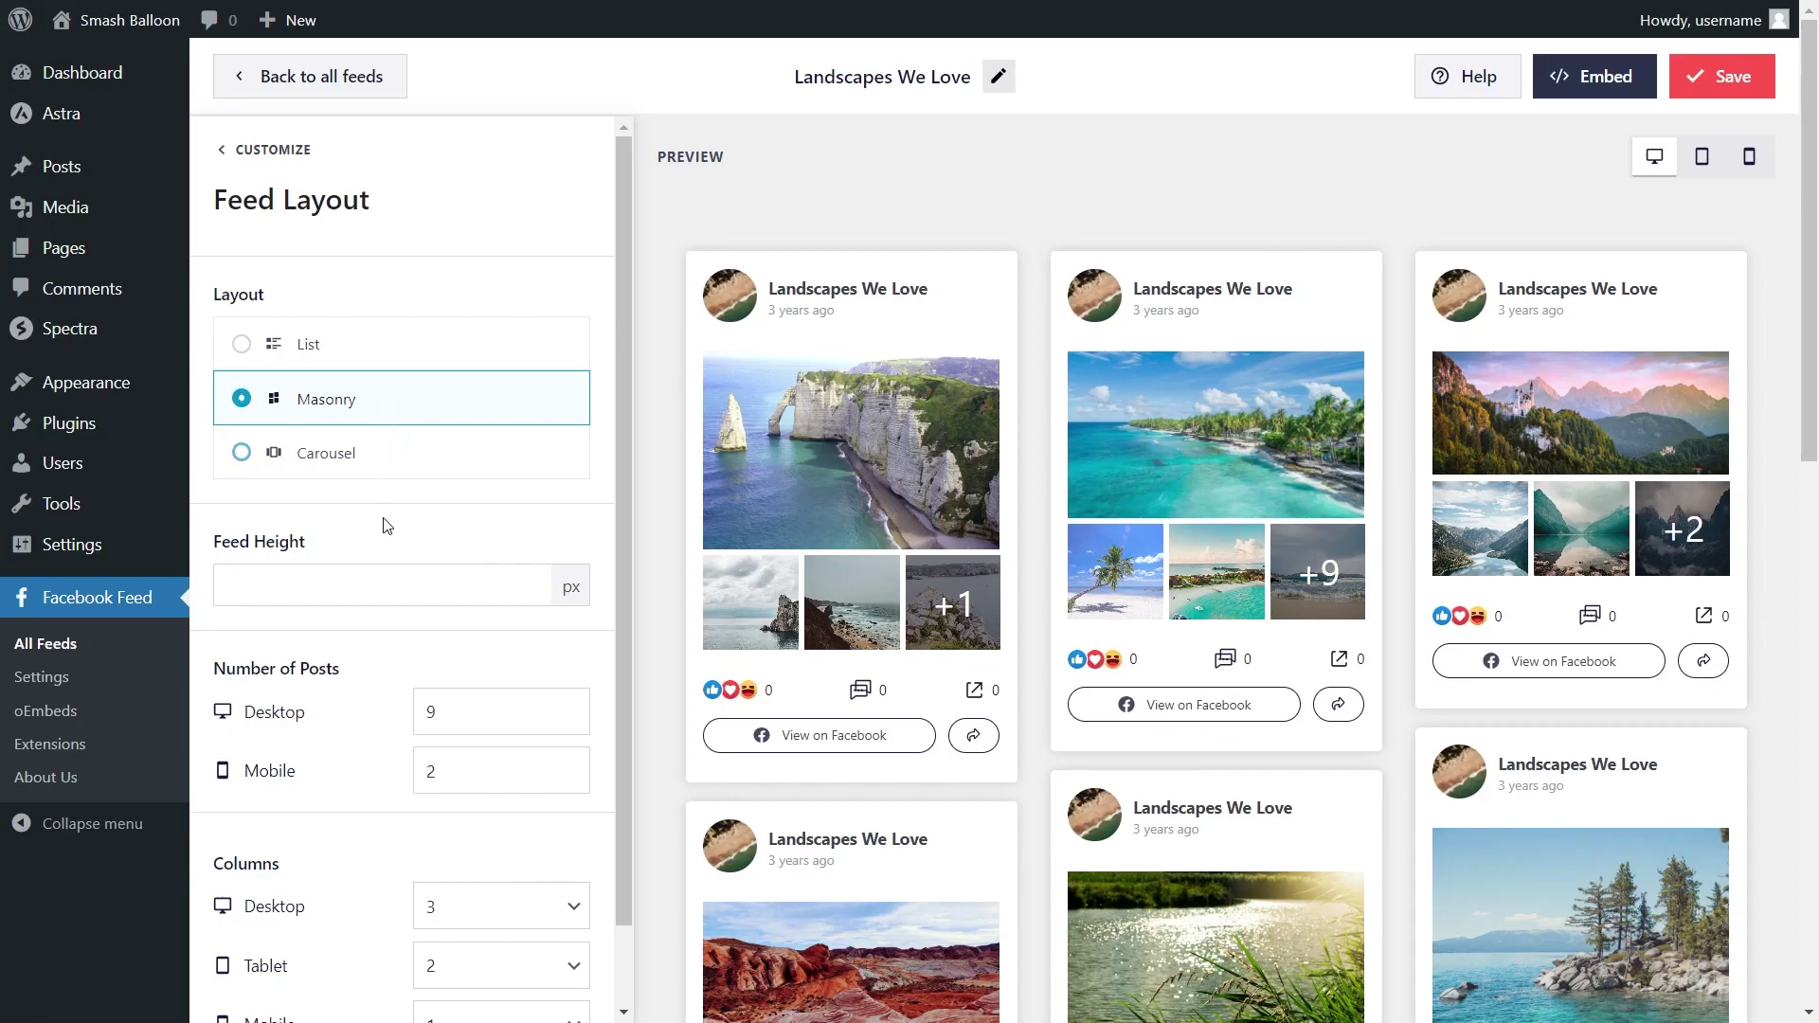
{"action": "scroll", "coordinate": [373, 673], "scroll_direction": "down", "scroll_amount": 1}
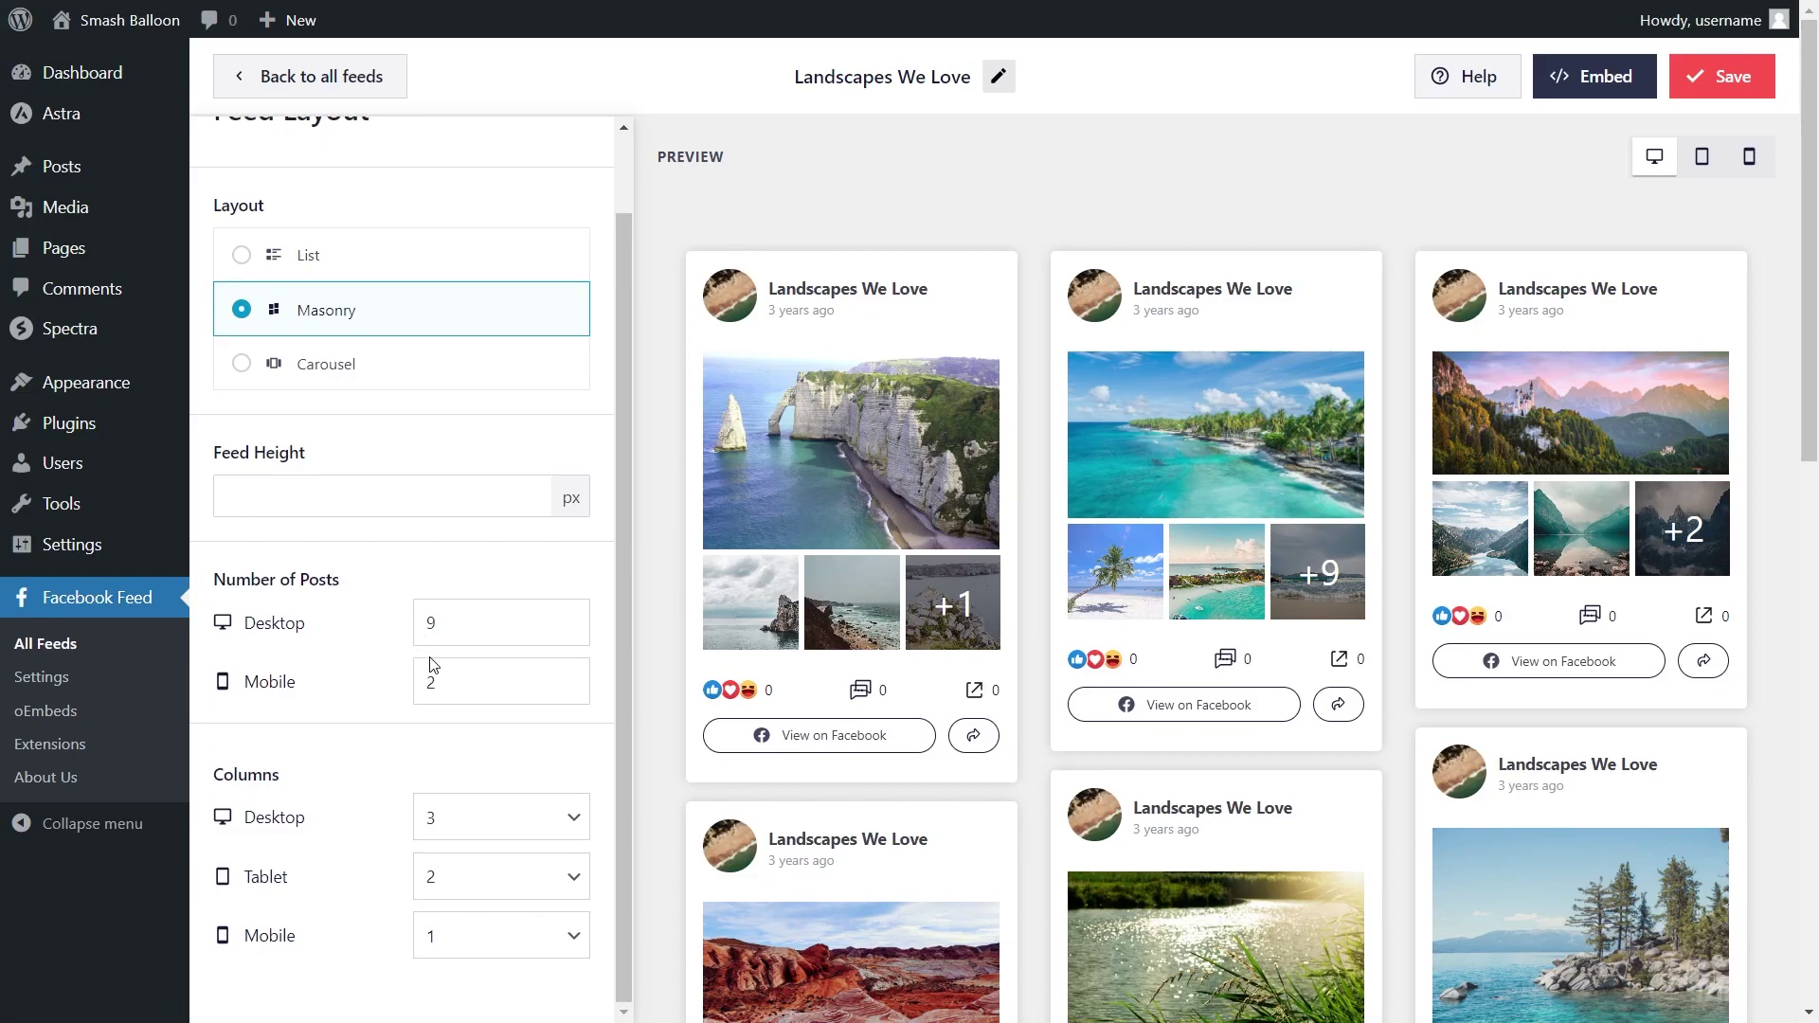
- Change the desktop number of posts to 6, then back to 9
{"action": "left_click_drag", "start_coordinate": [455, 626], "coordinate": [410, 633]}
{"action": "type", "text": "6"}
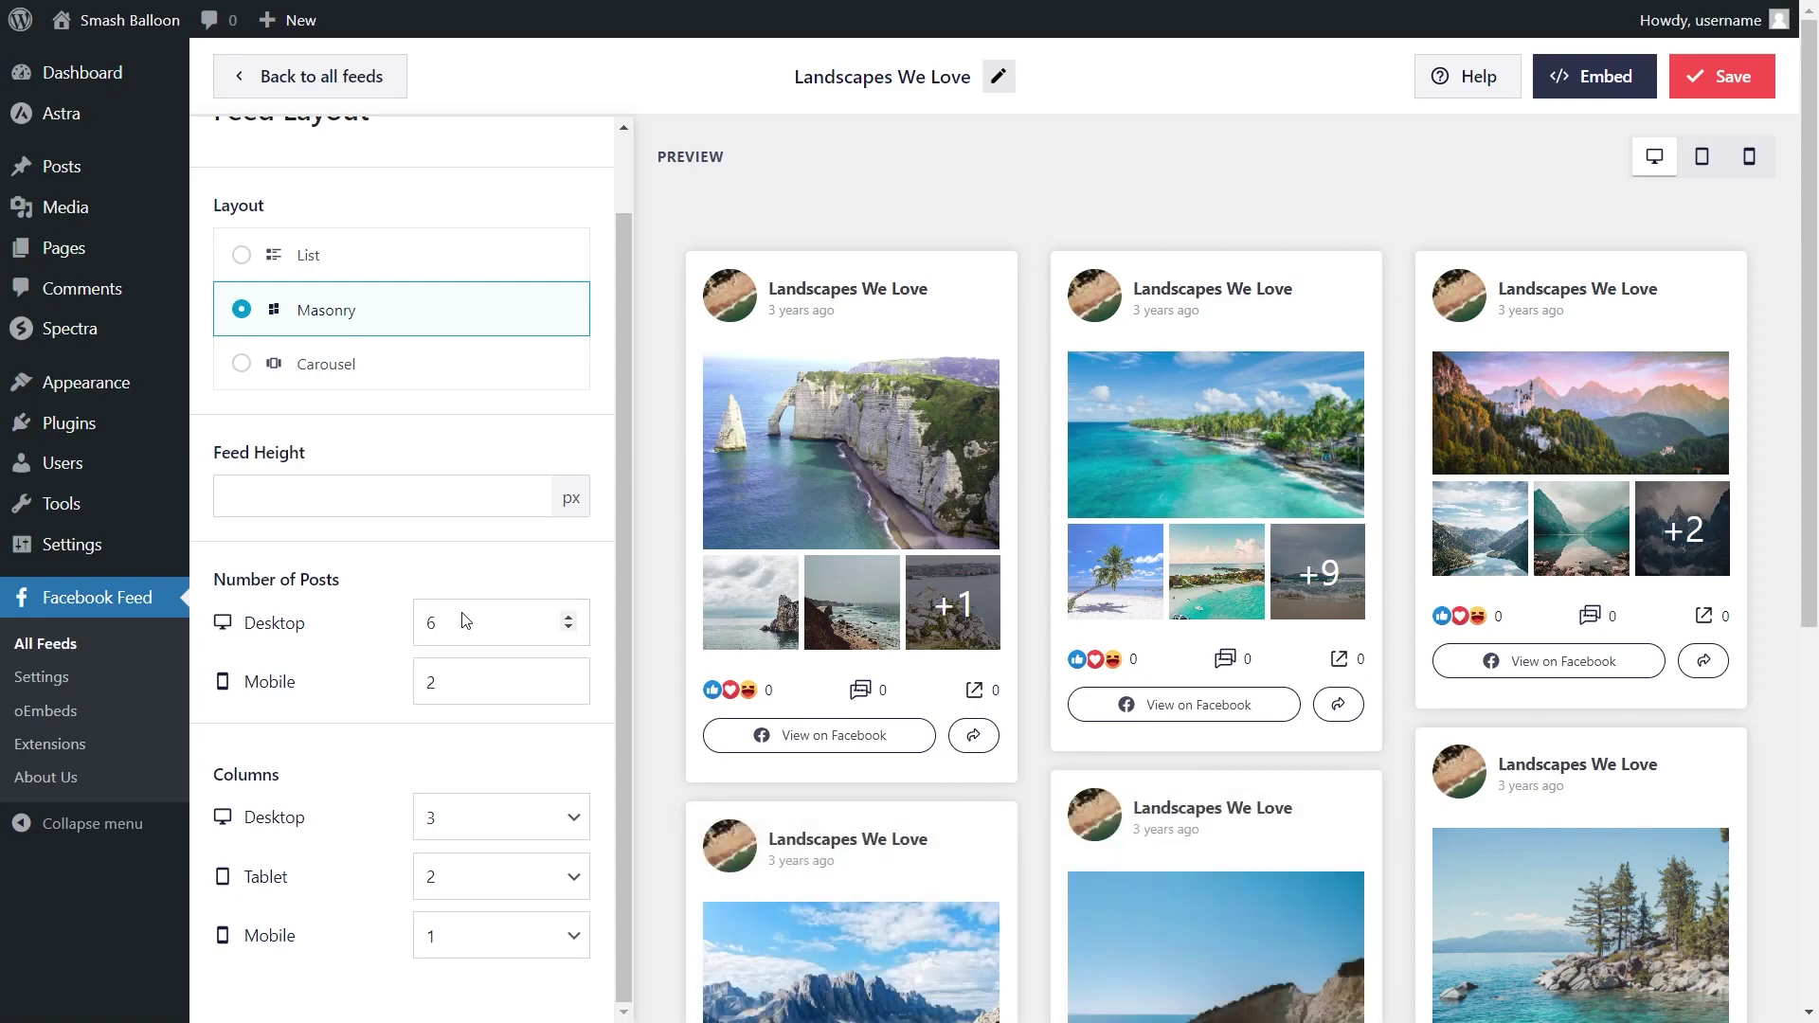
{"action": "scroll", "coordinate": [660, 611], "scroll_direction": "down", "scroll_amount": 6}
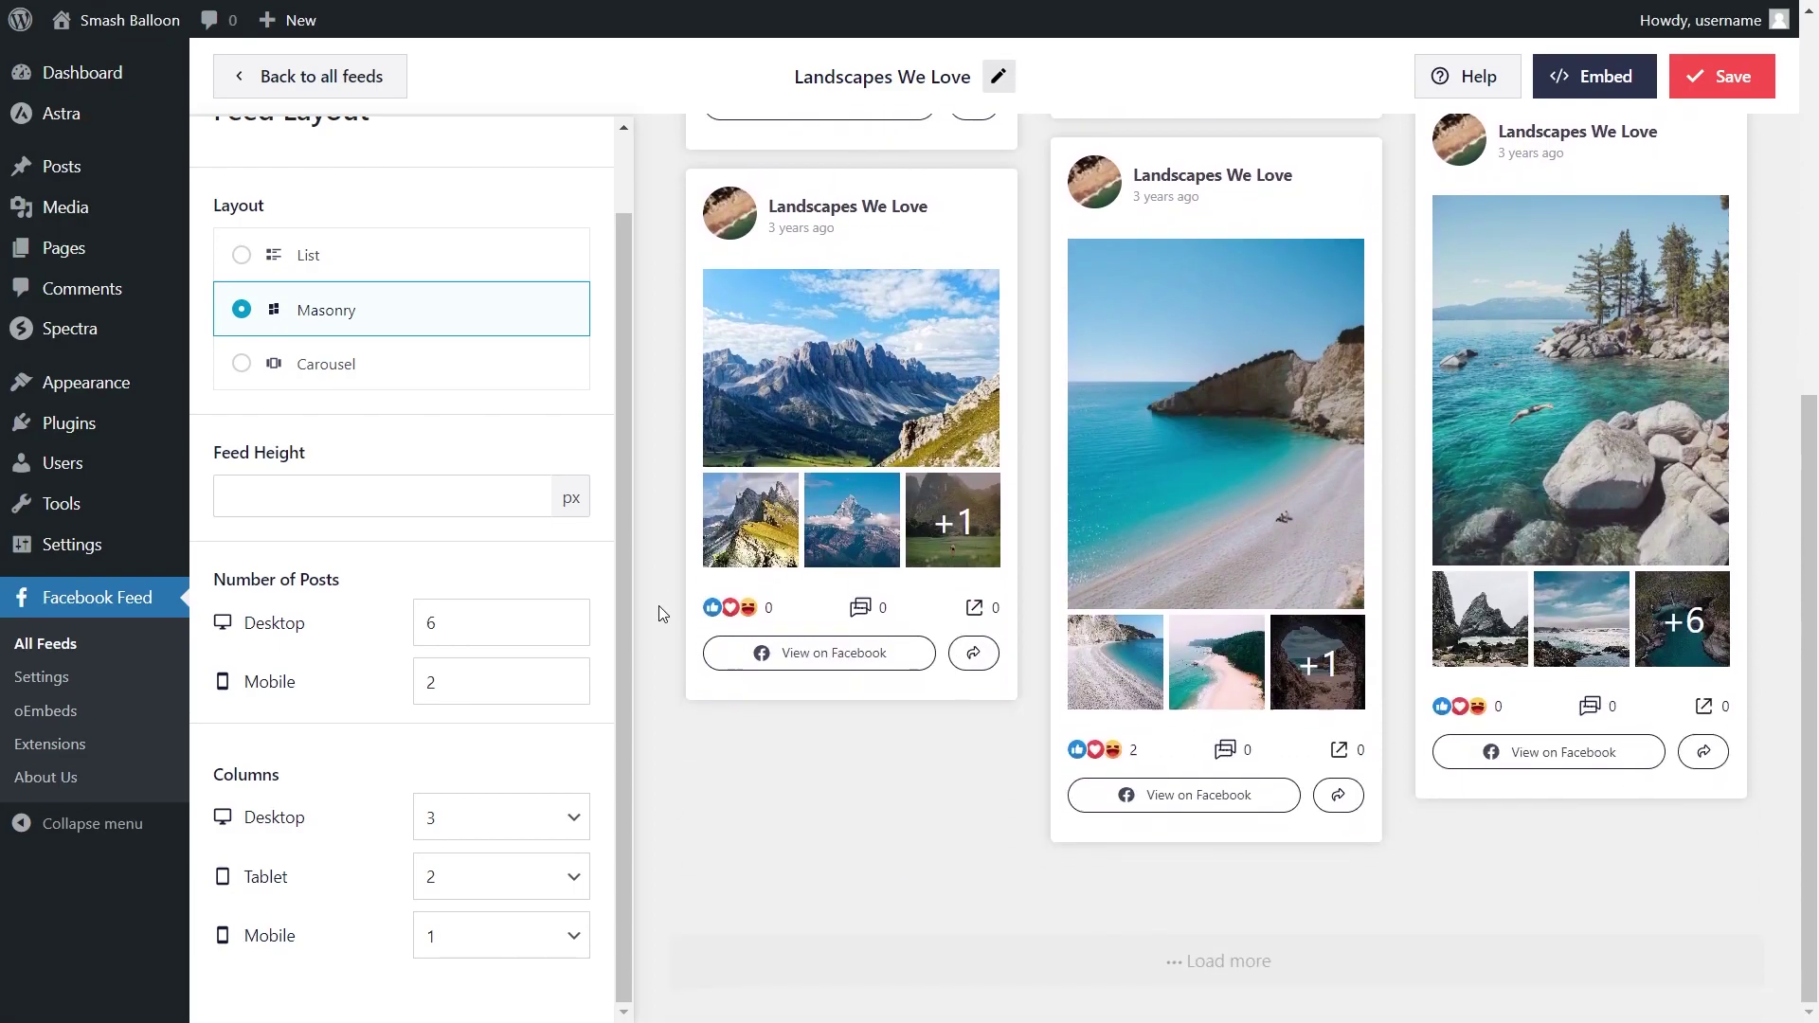
{"action": "double_click", "coordinate": [530, 616]}
{"action": "type", "text": "9"}
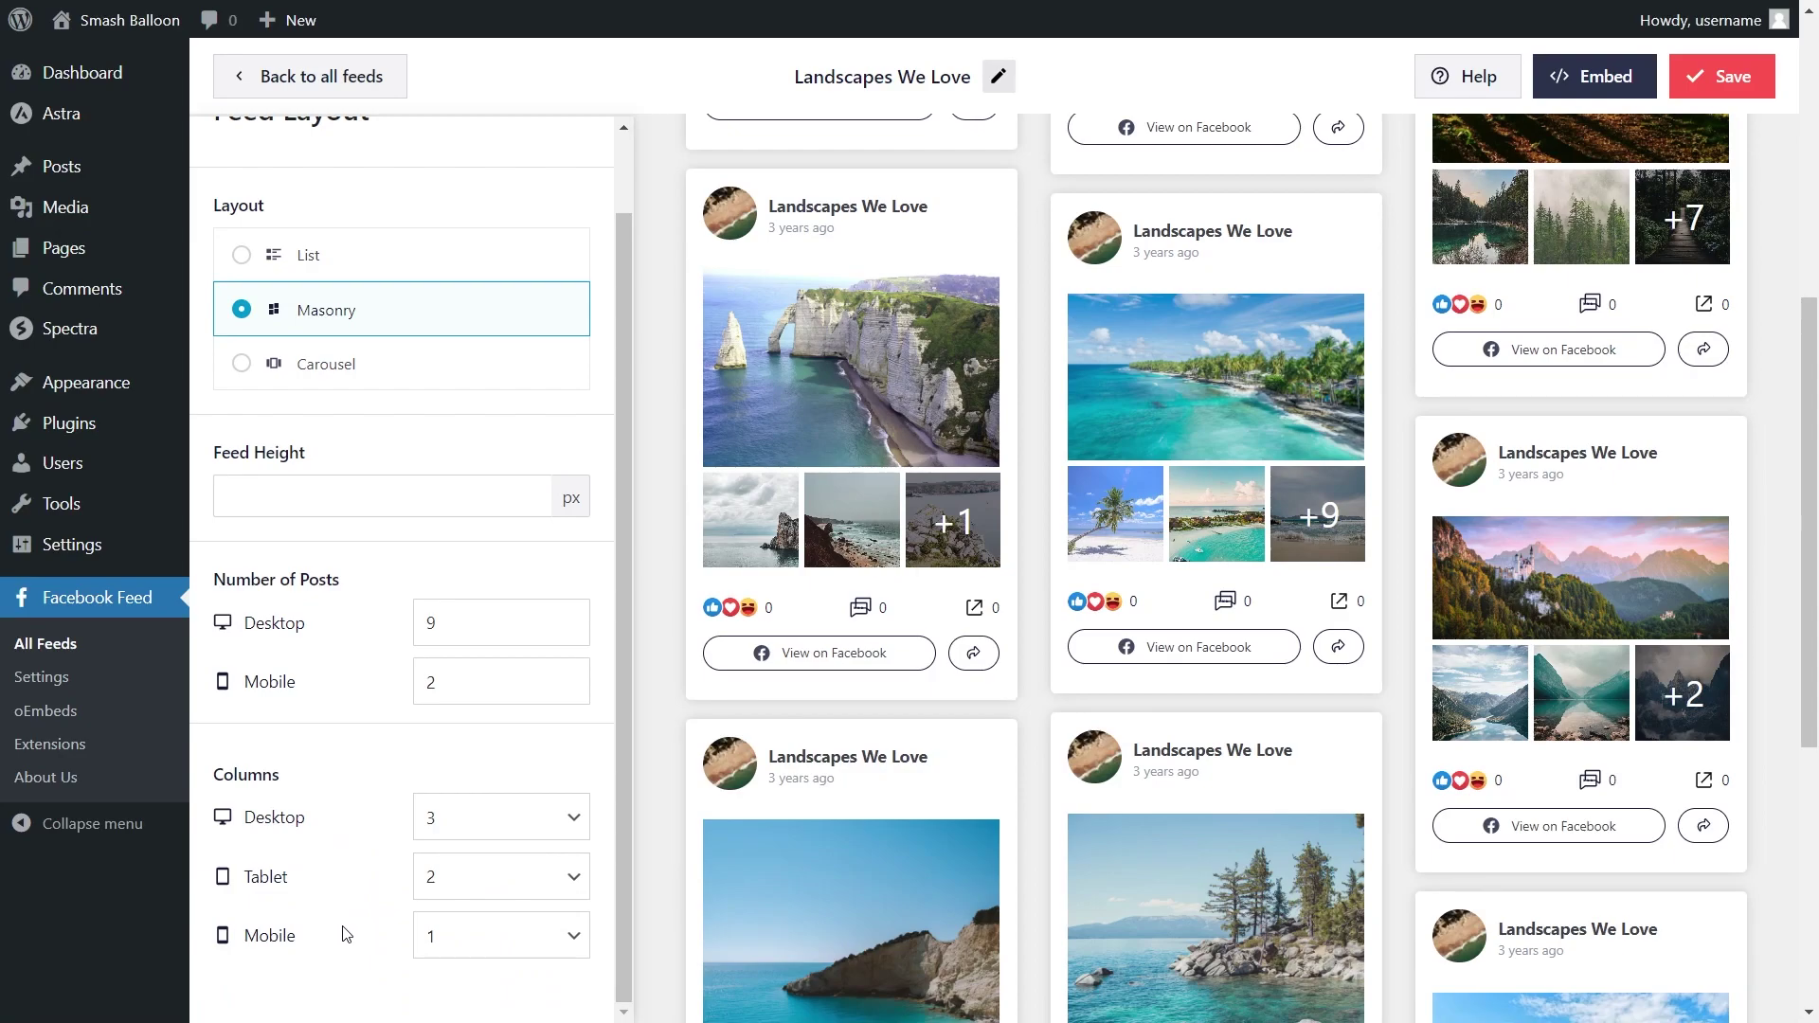
- Preview 2 desktop columns, restore 3 columns, and save the feed
{"action": "left_click", "coordinate": [576, 821]}
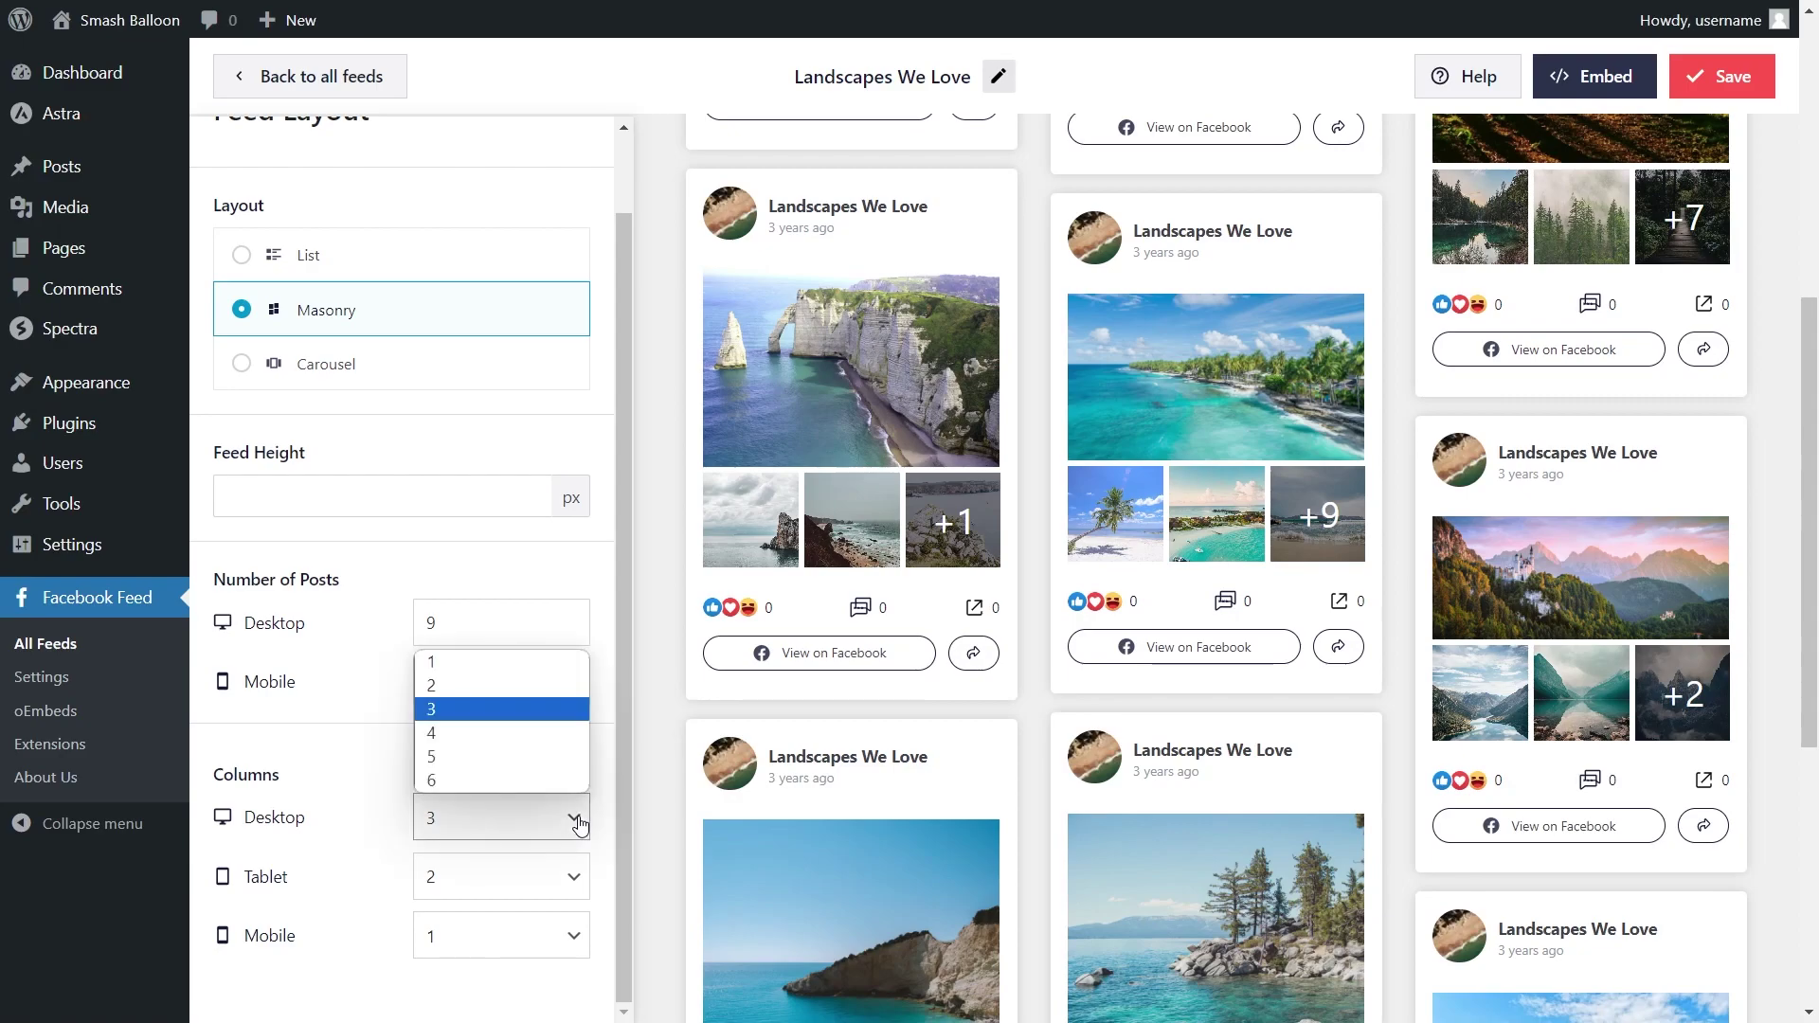
{"action": "left_click", "coordinate": [542, 686]}
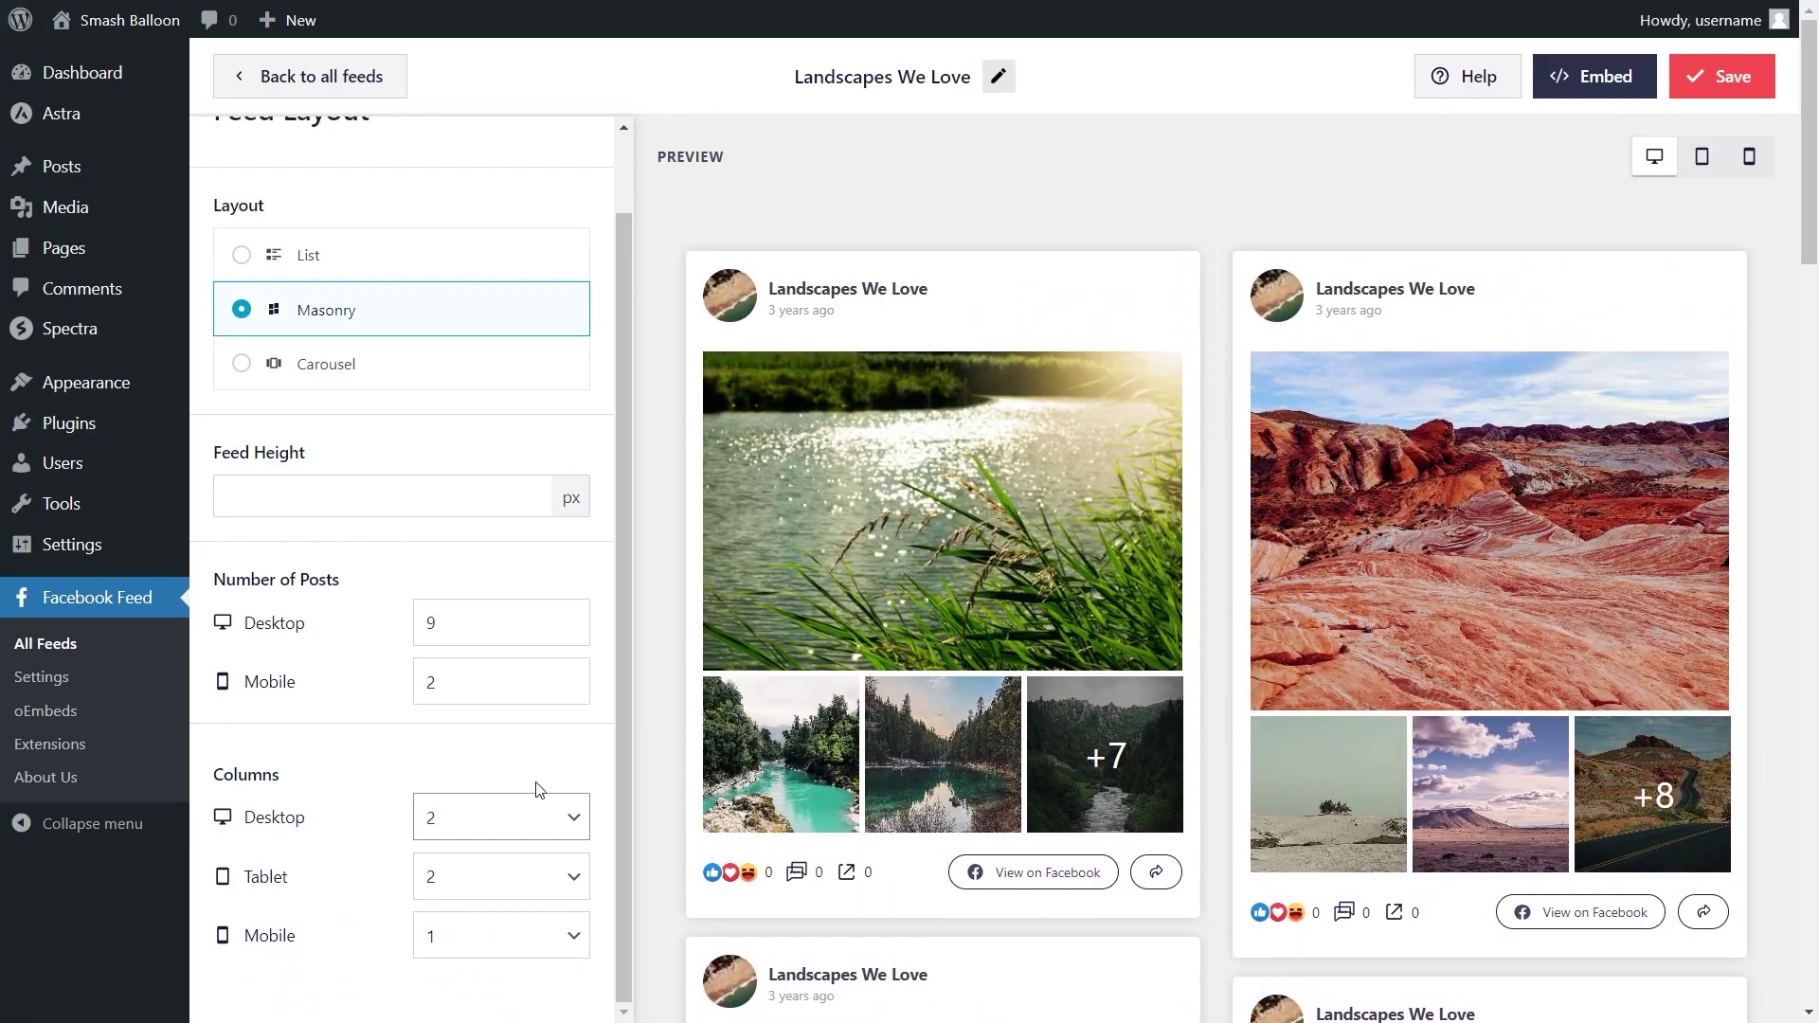
{"action": "left_click", "coordinate": [522, 815]}
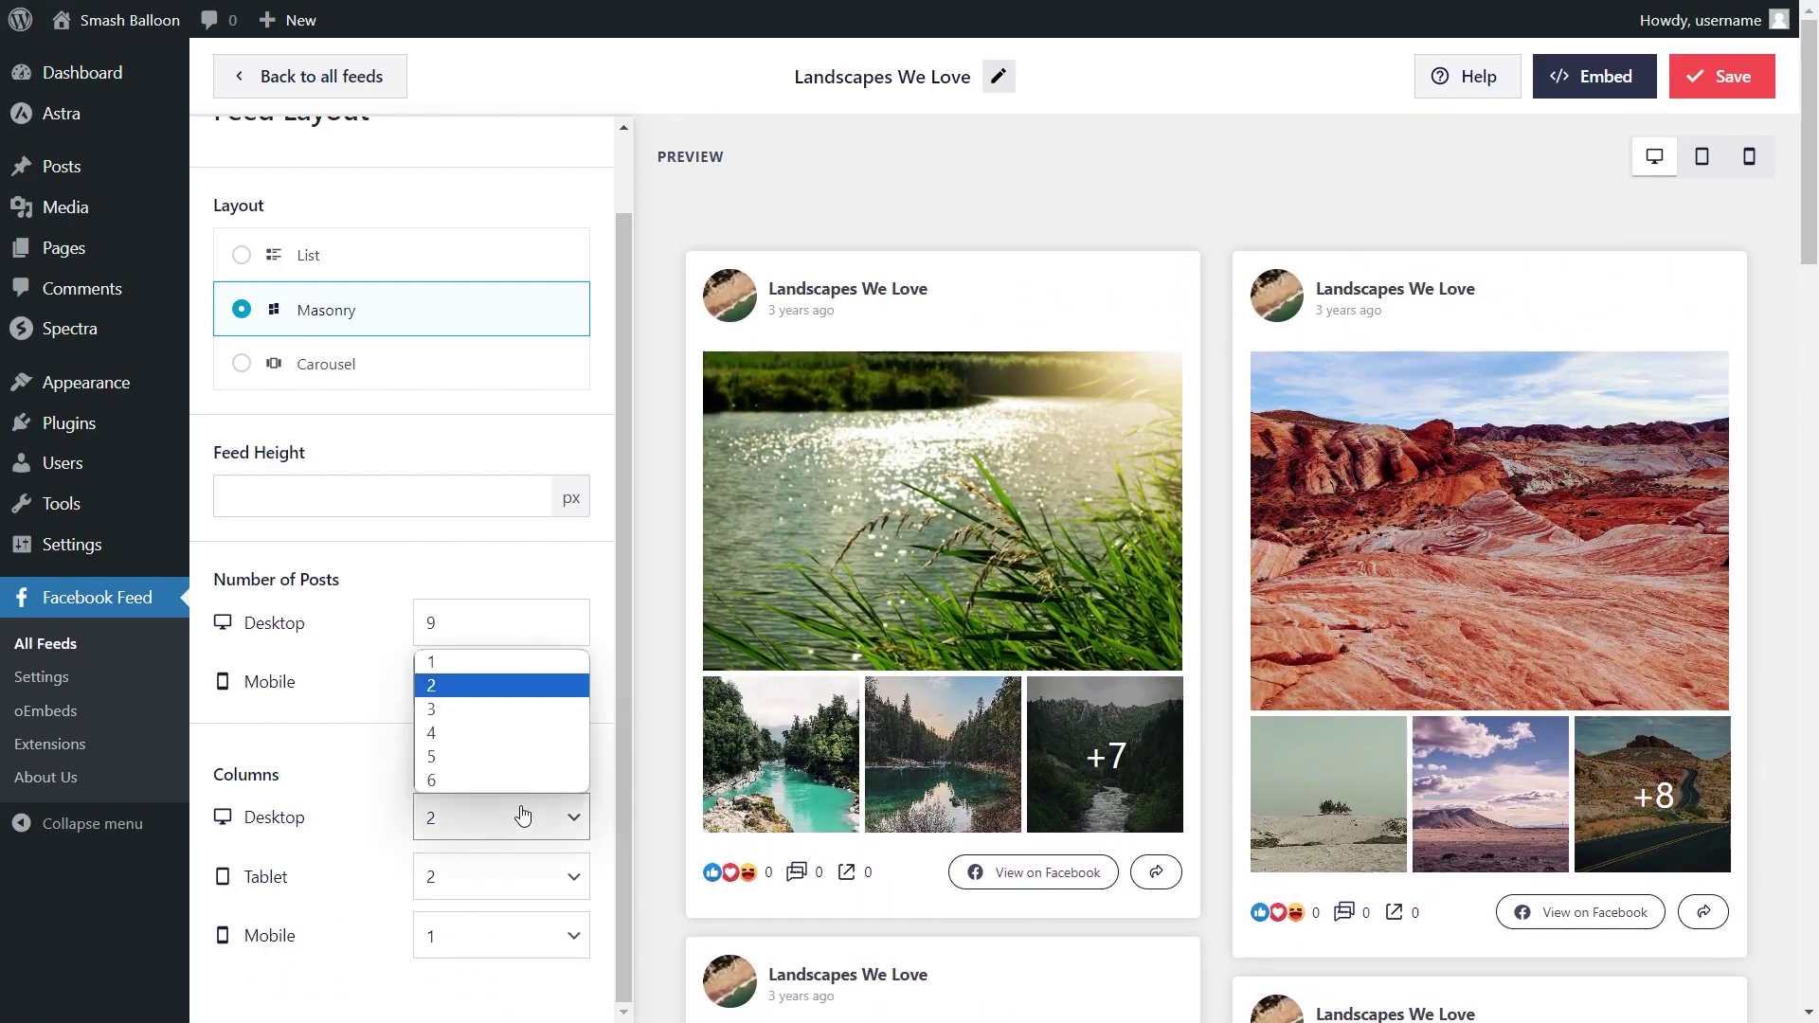
{"action": "left_click", "coordinate": [499, 710]}
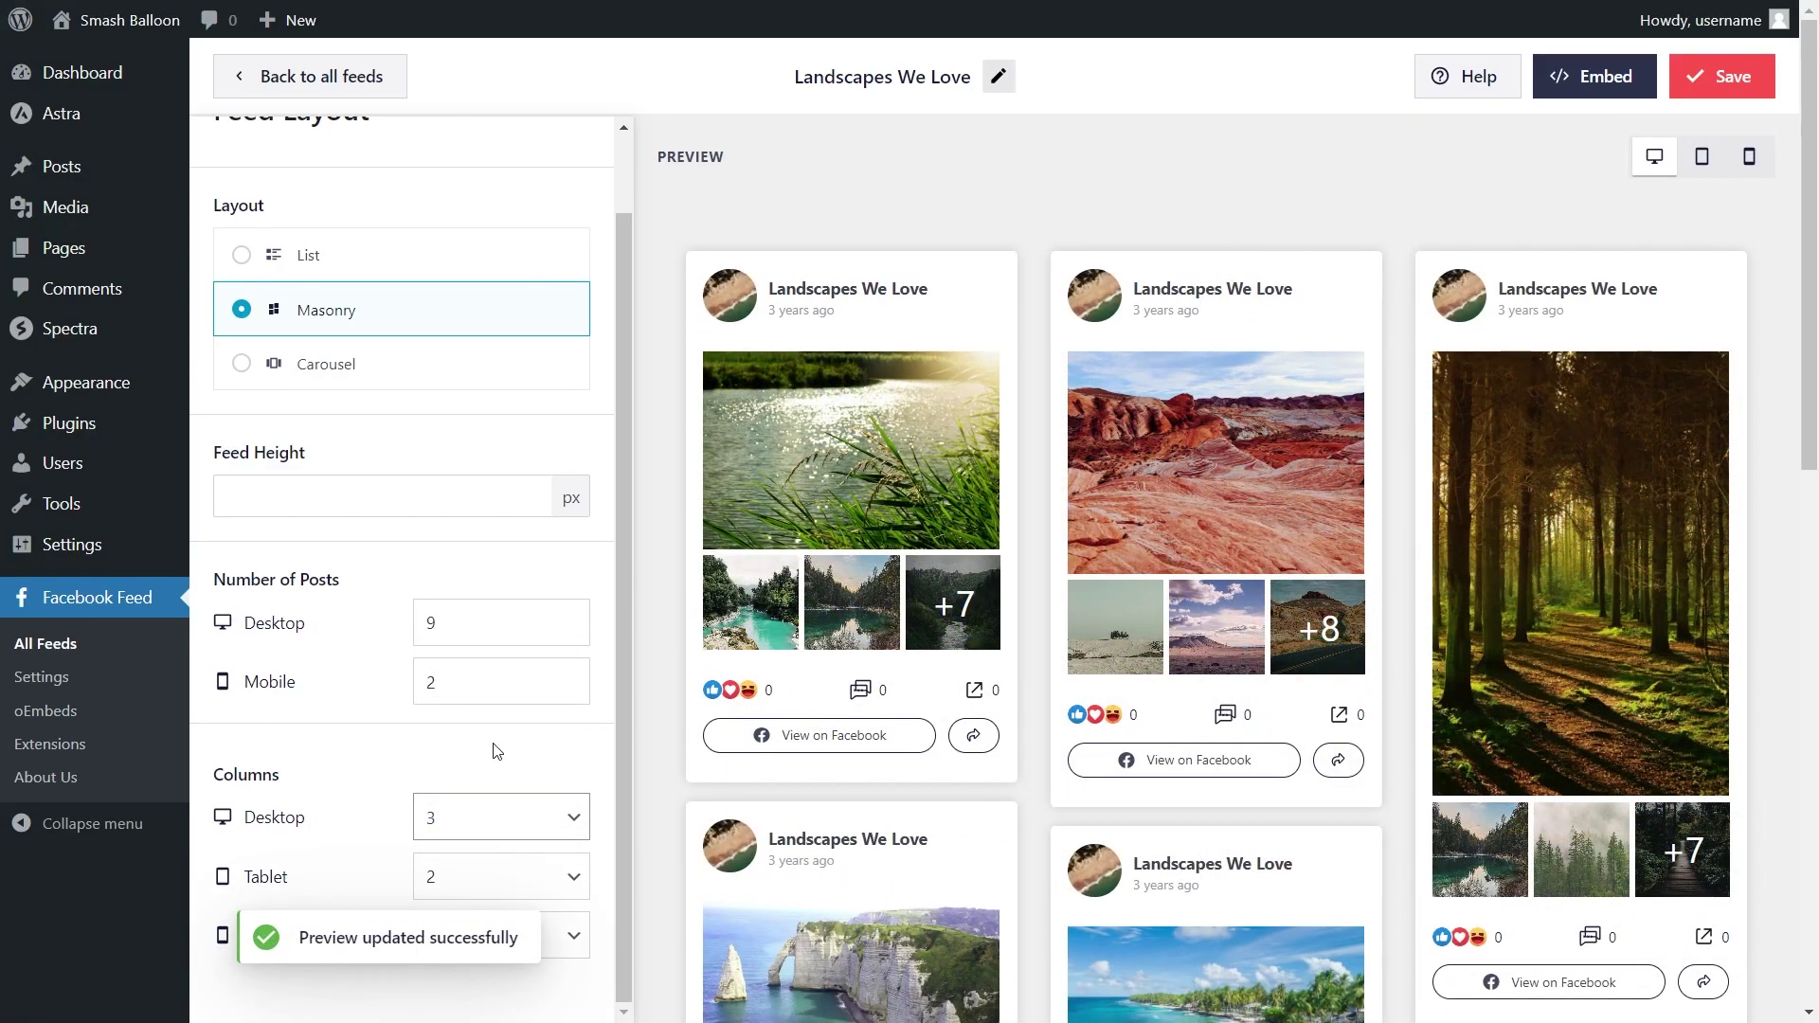
{"action": "left_click", "coordinate": [1763, 95]}
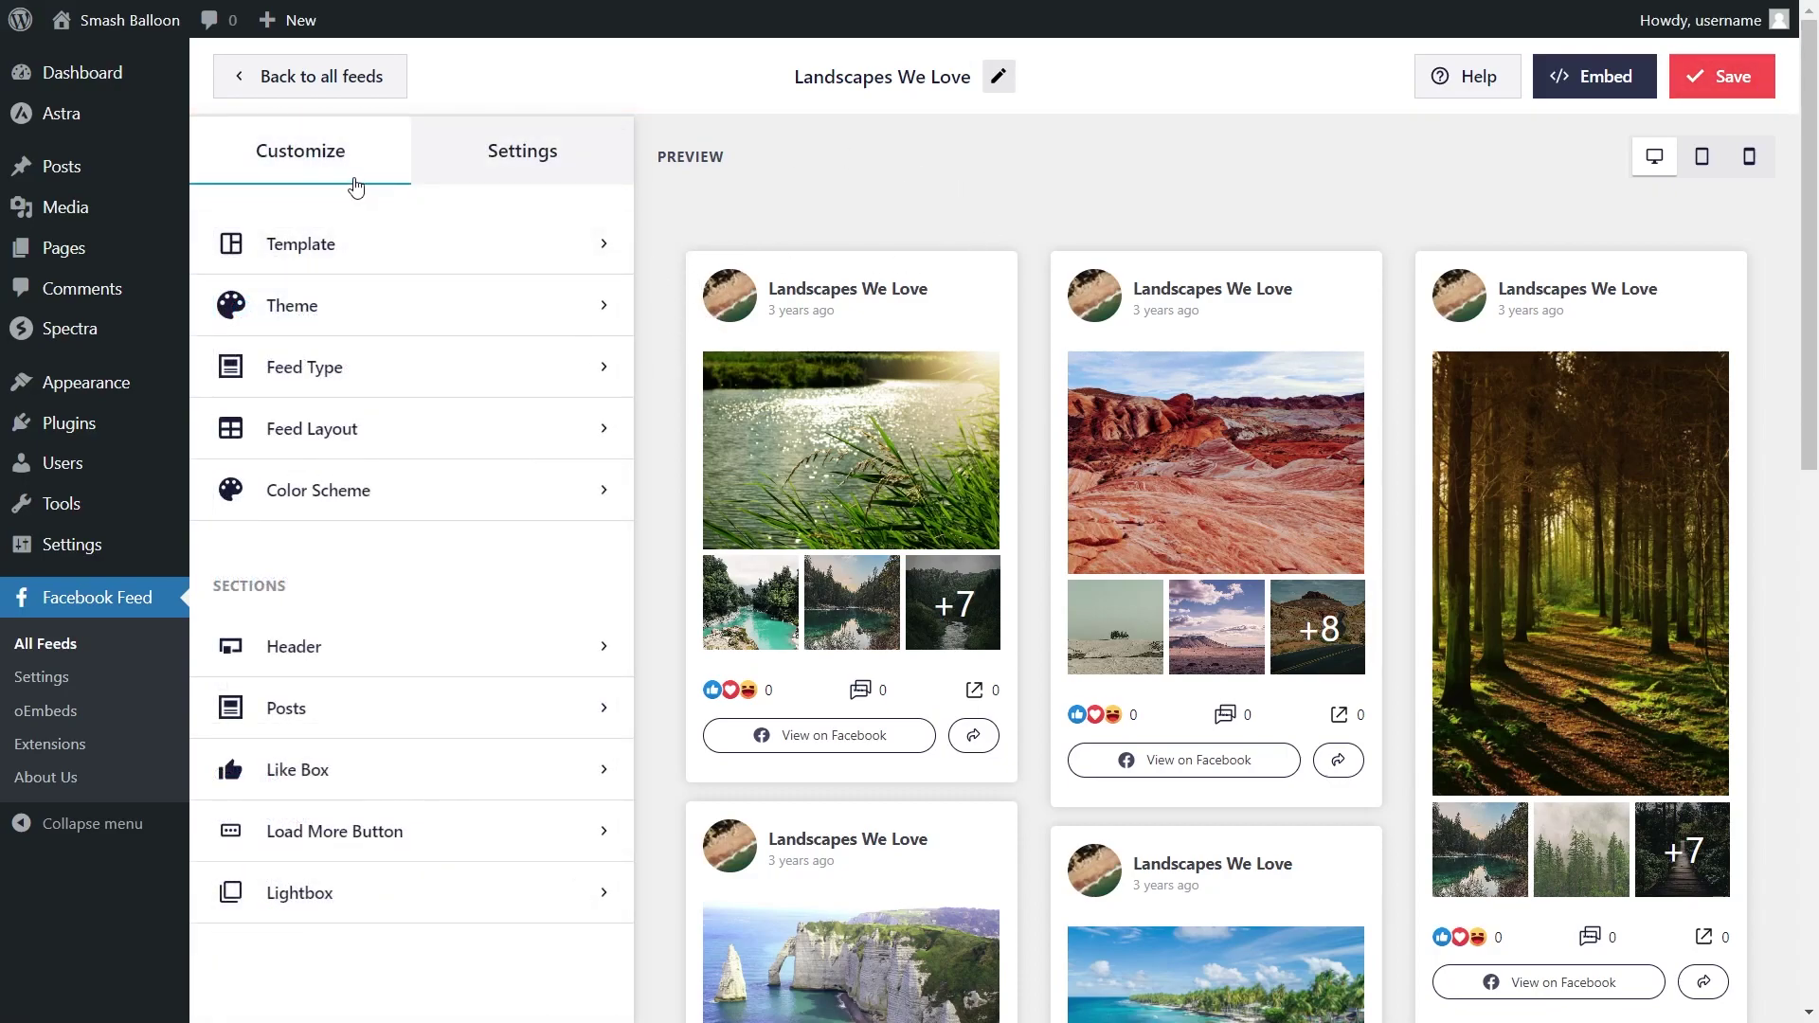
- Enable the header, preview the Text 'Facebook Posts' style, revert to Visual and save
{"action": "left_click", "coordinate": [402, 637]}
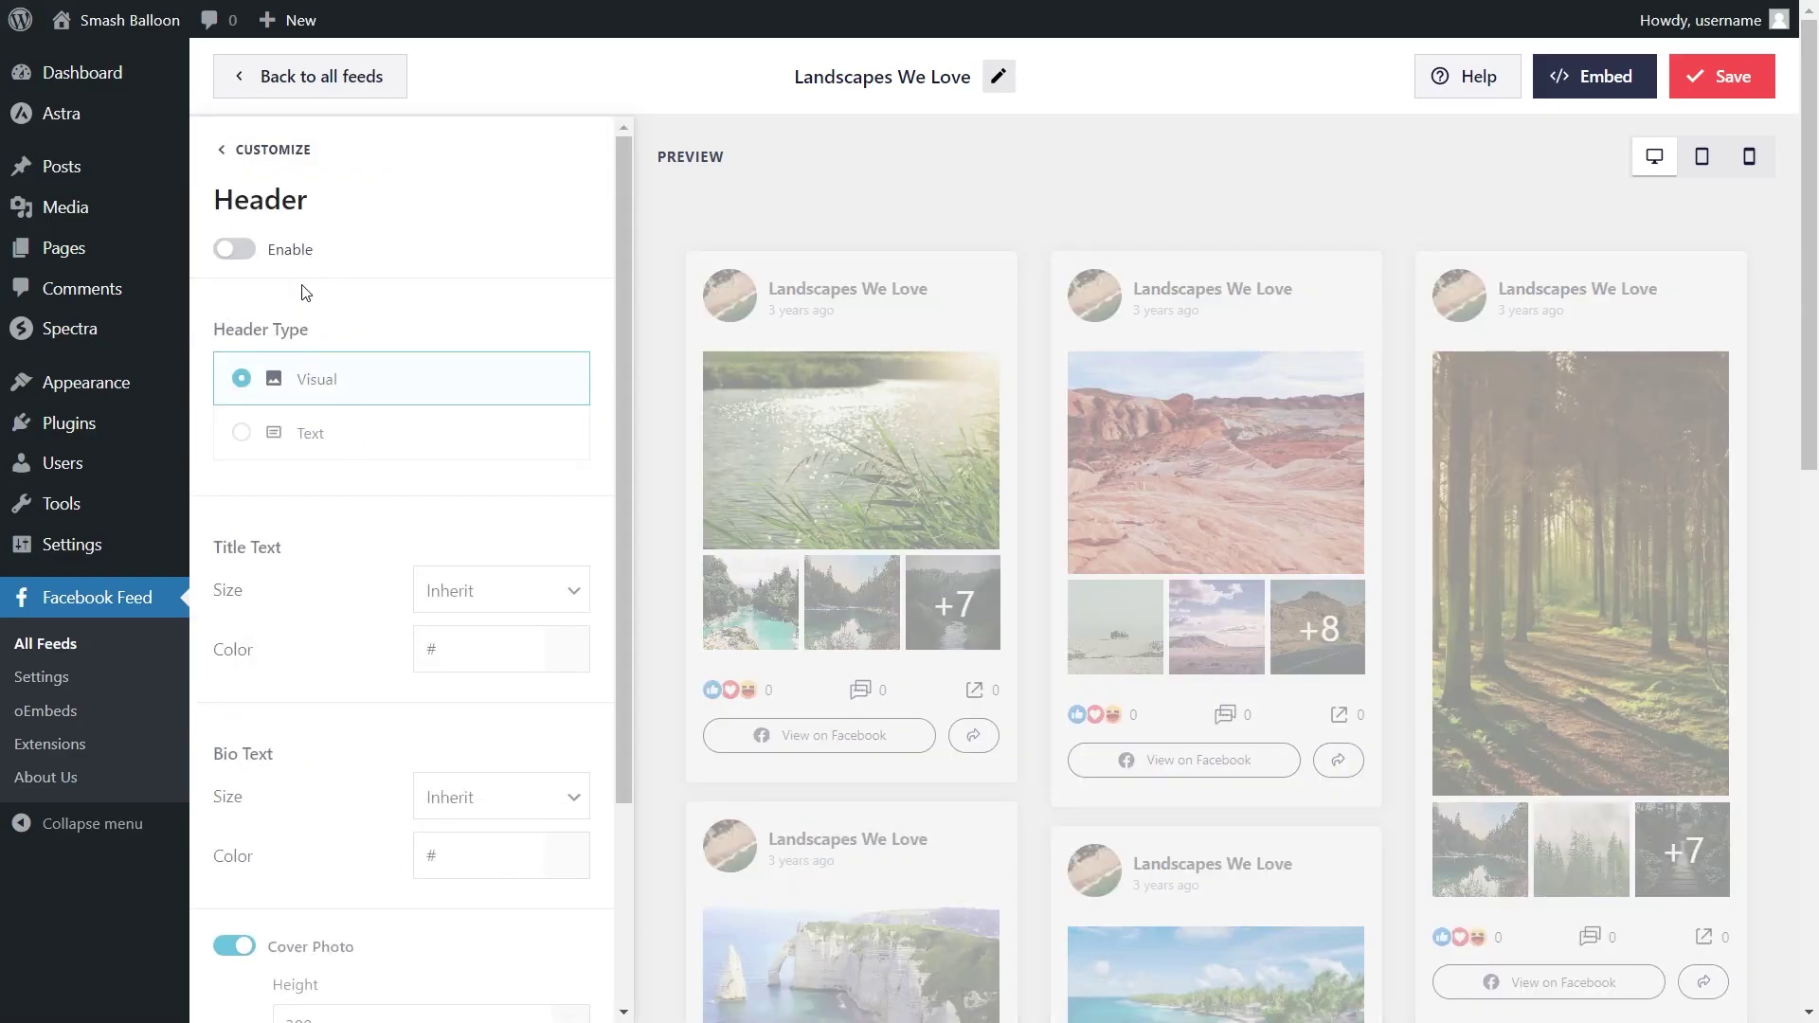
{"action": "left_click", "coordinate": [235, 251]}
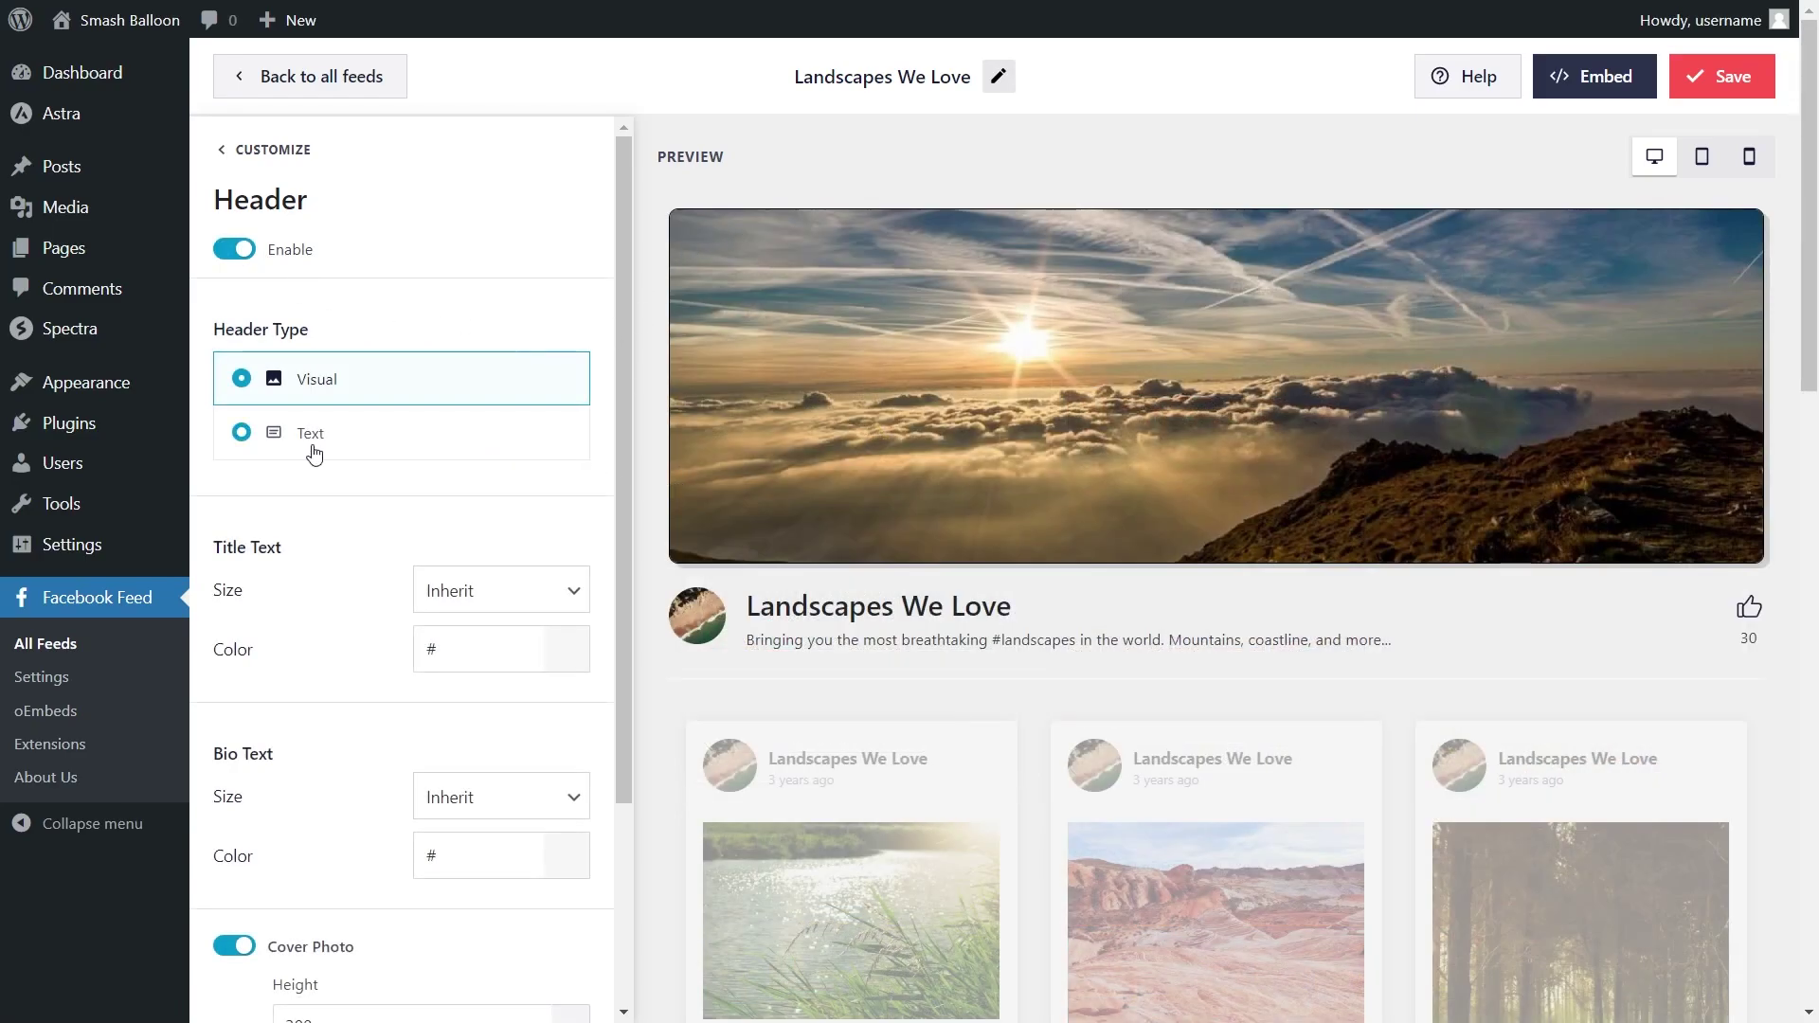
{"action": "left_click", "coordinate": [365, 443]}
{"action": "left_click", "coordinate": [482, 443]}
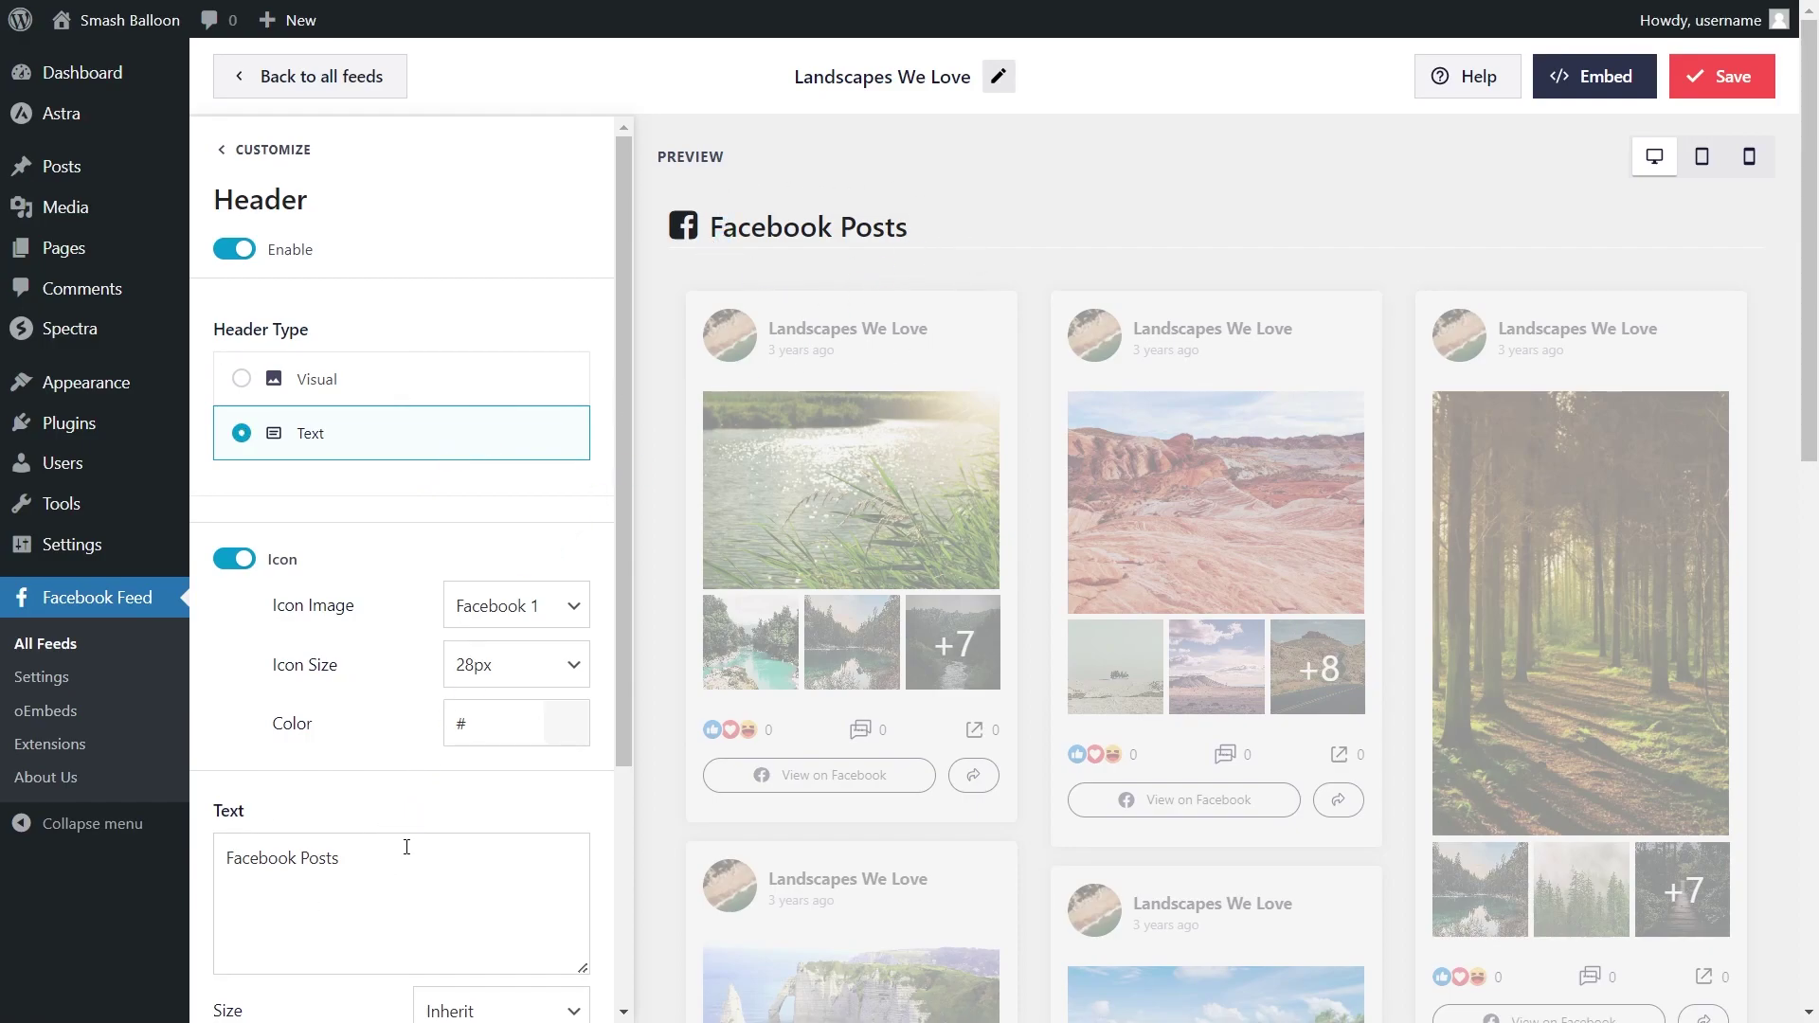
{"action": "left_click", "coordinate": [369, 388]}
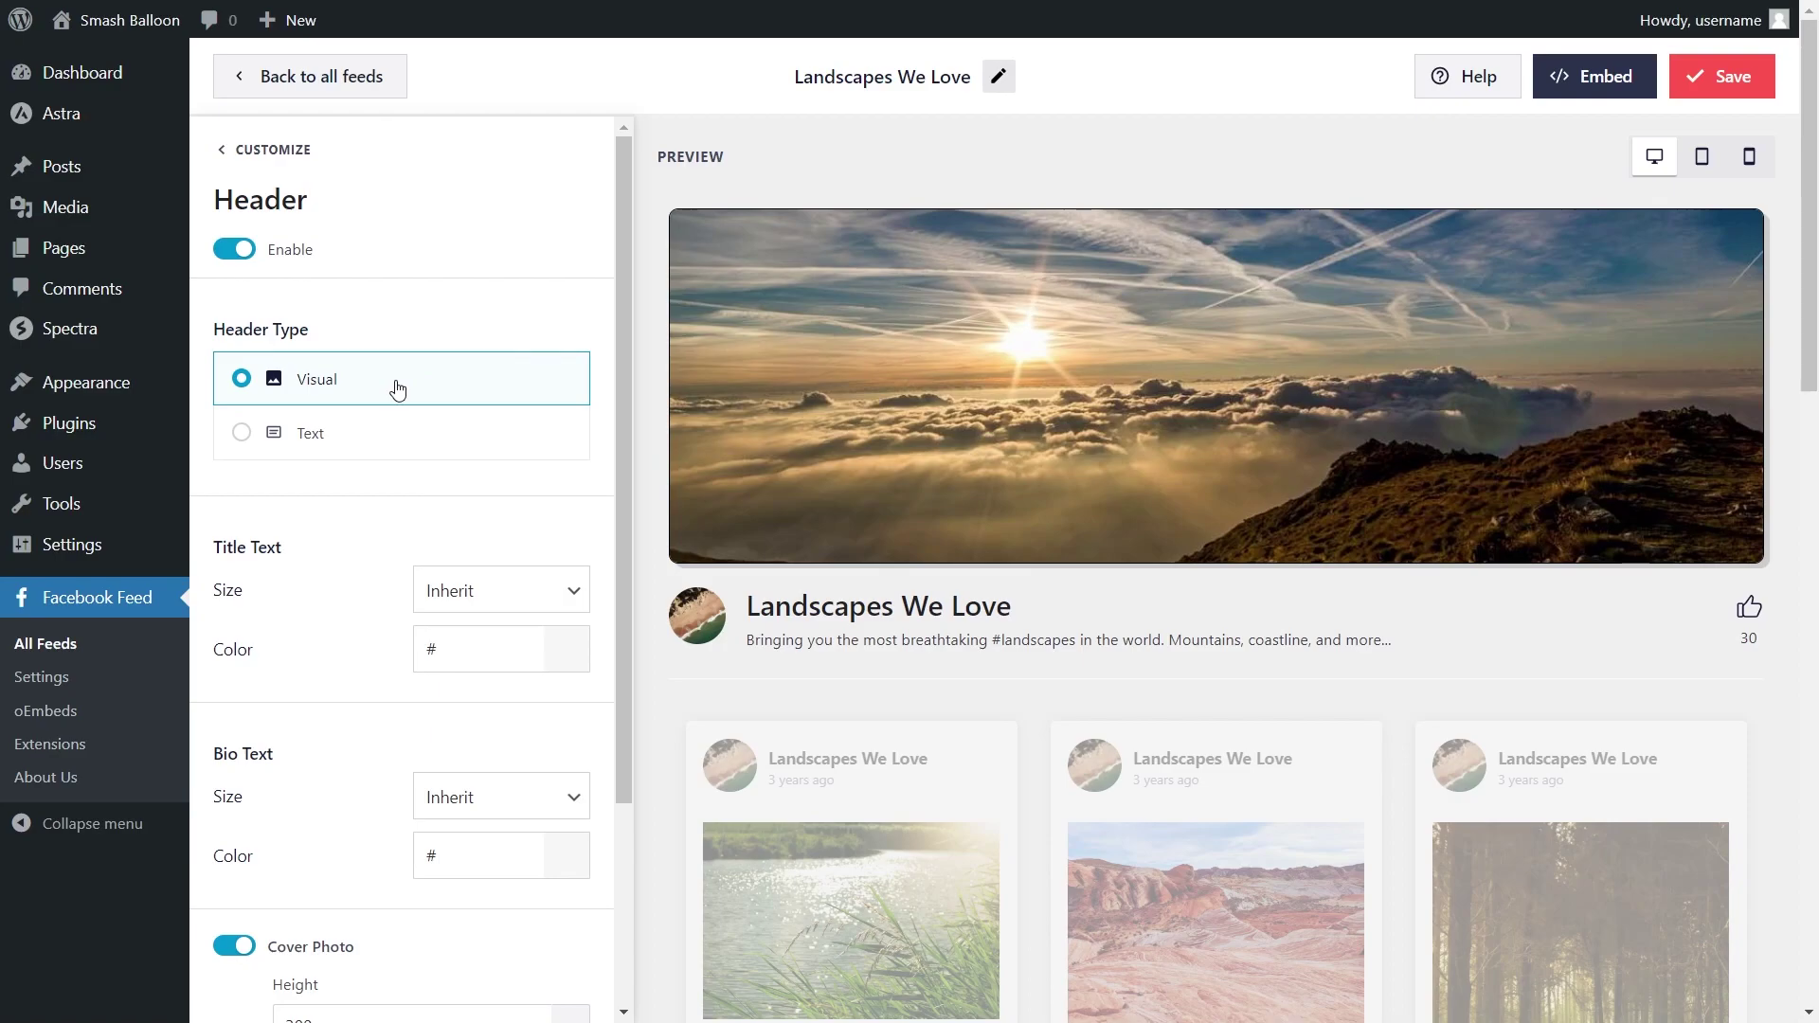
{"action": "left_click", "coordinate": [1721, 95]}
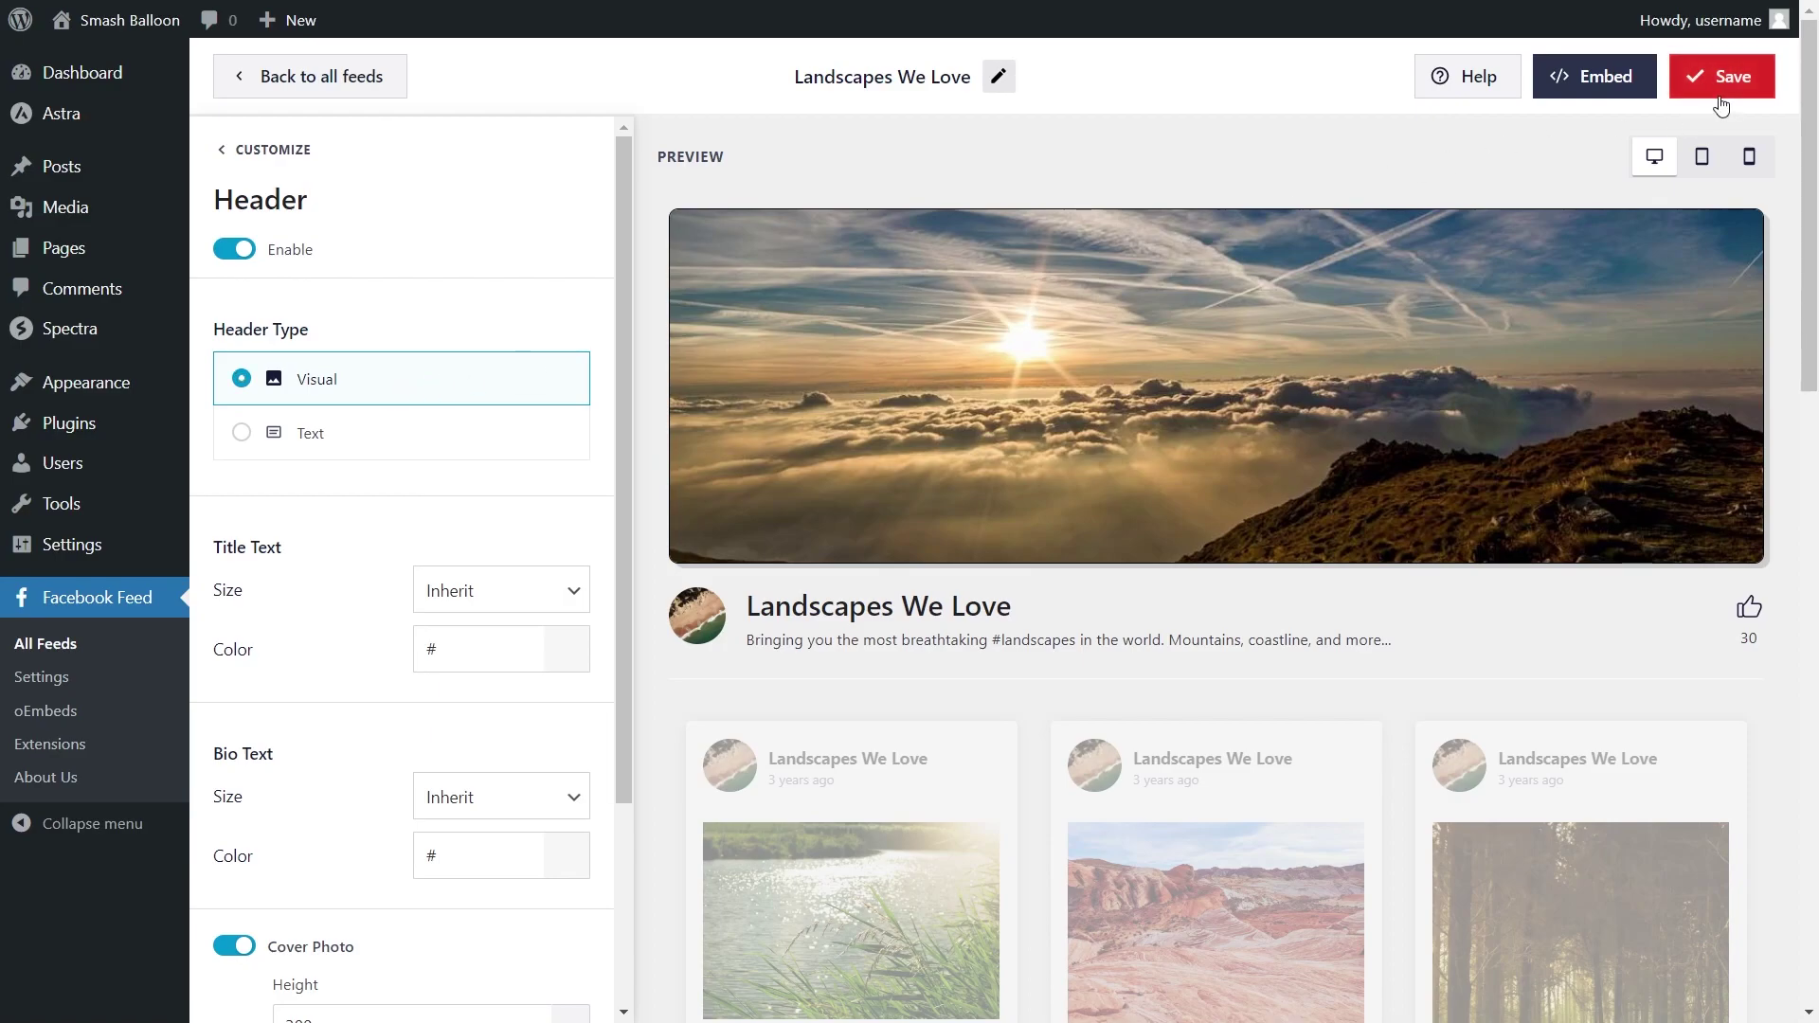
{"action": "scroll", "coordinate": [661, 497], "scroll_direction": "down", "scroll_amount": 5}
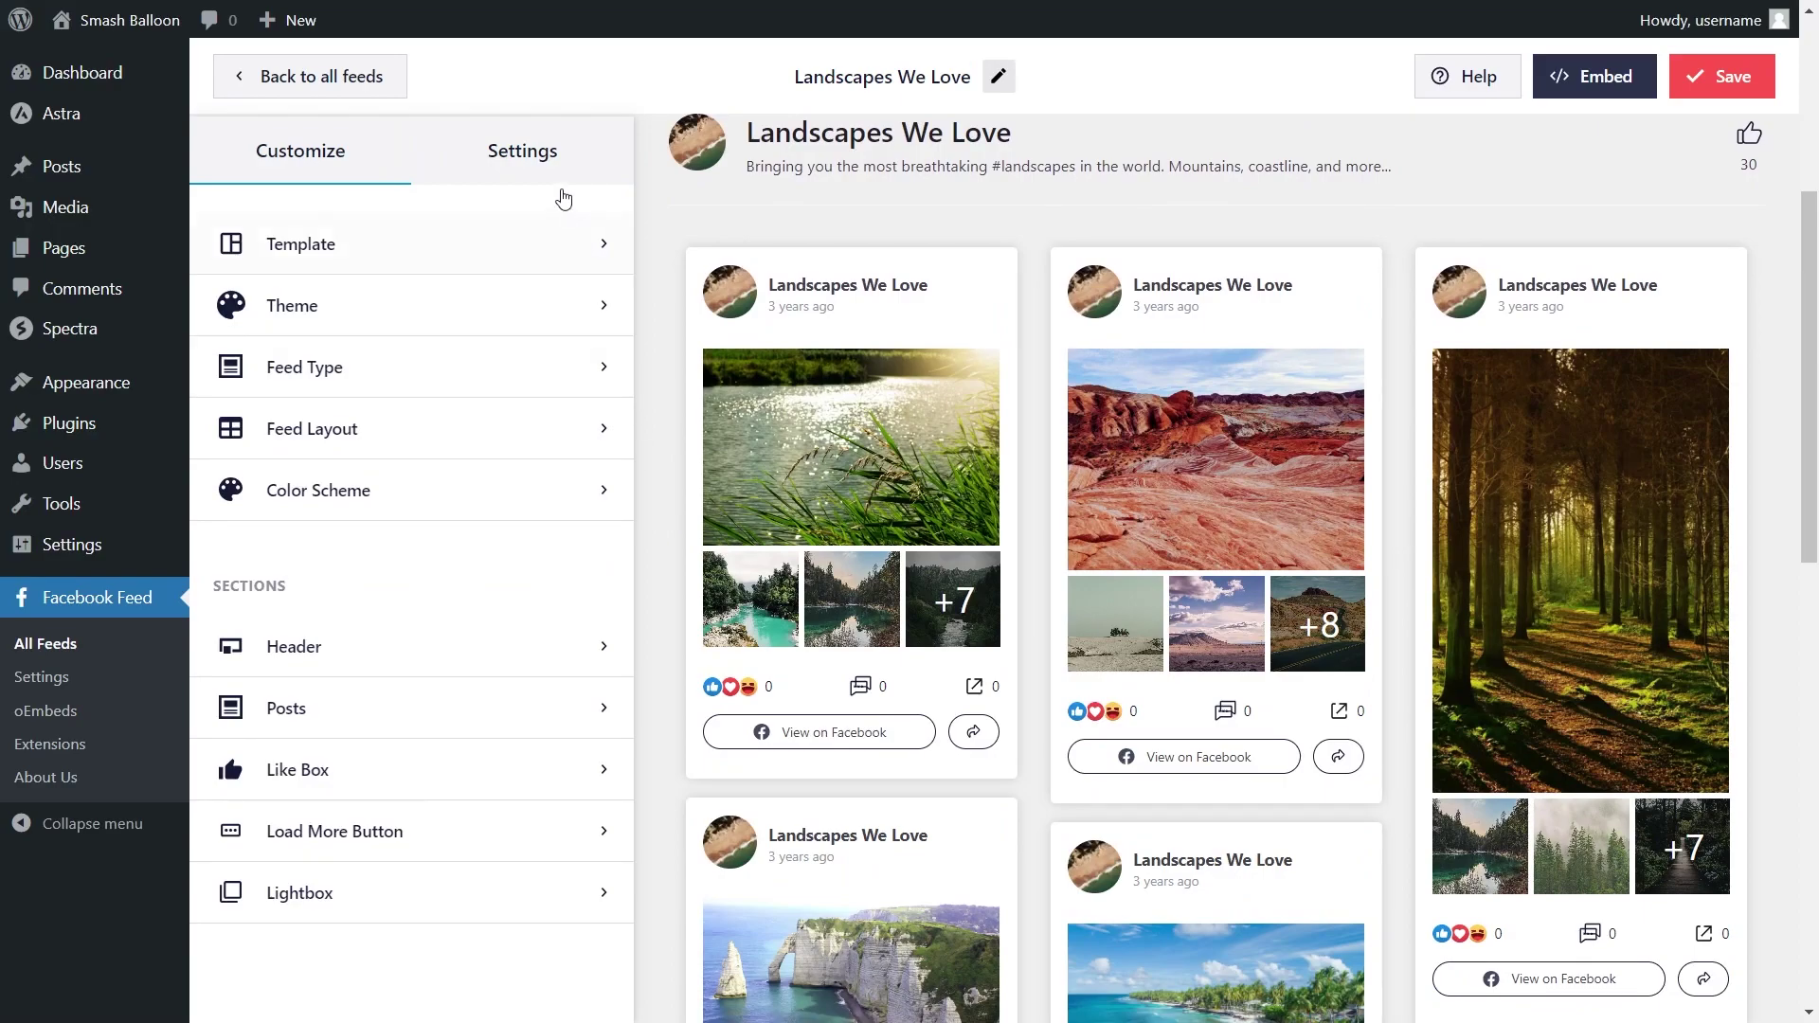
{"action": "left_click", "coordinate": [556, 172]}
{"action": "left_click", "coordinate": [346, 313]}
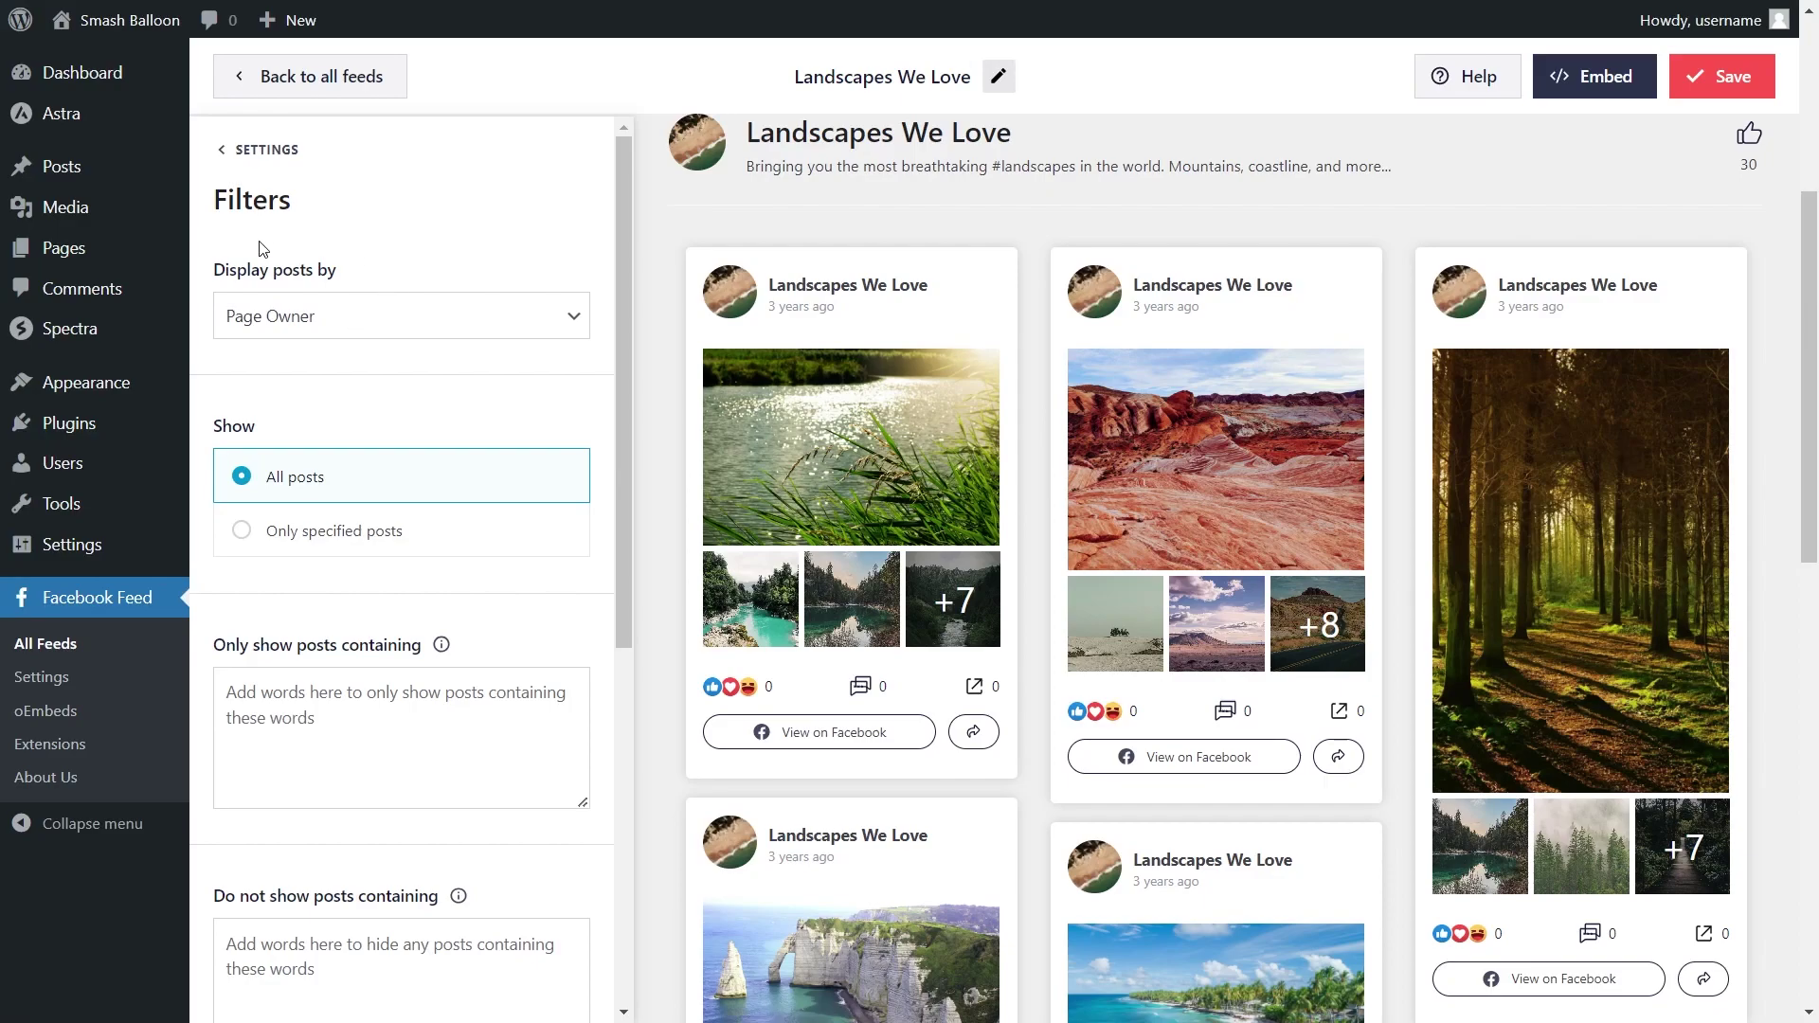
{"action": "left_click", "coordinate": [379, 319]}
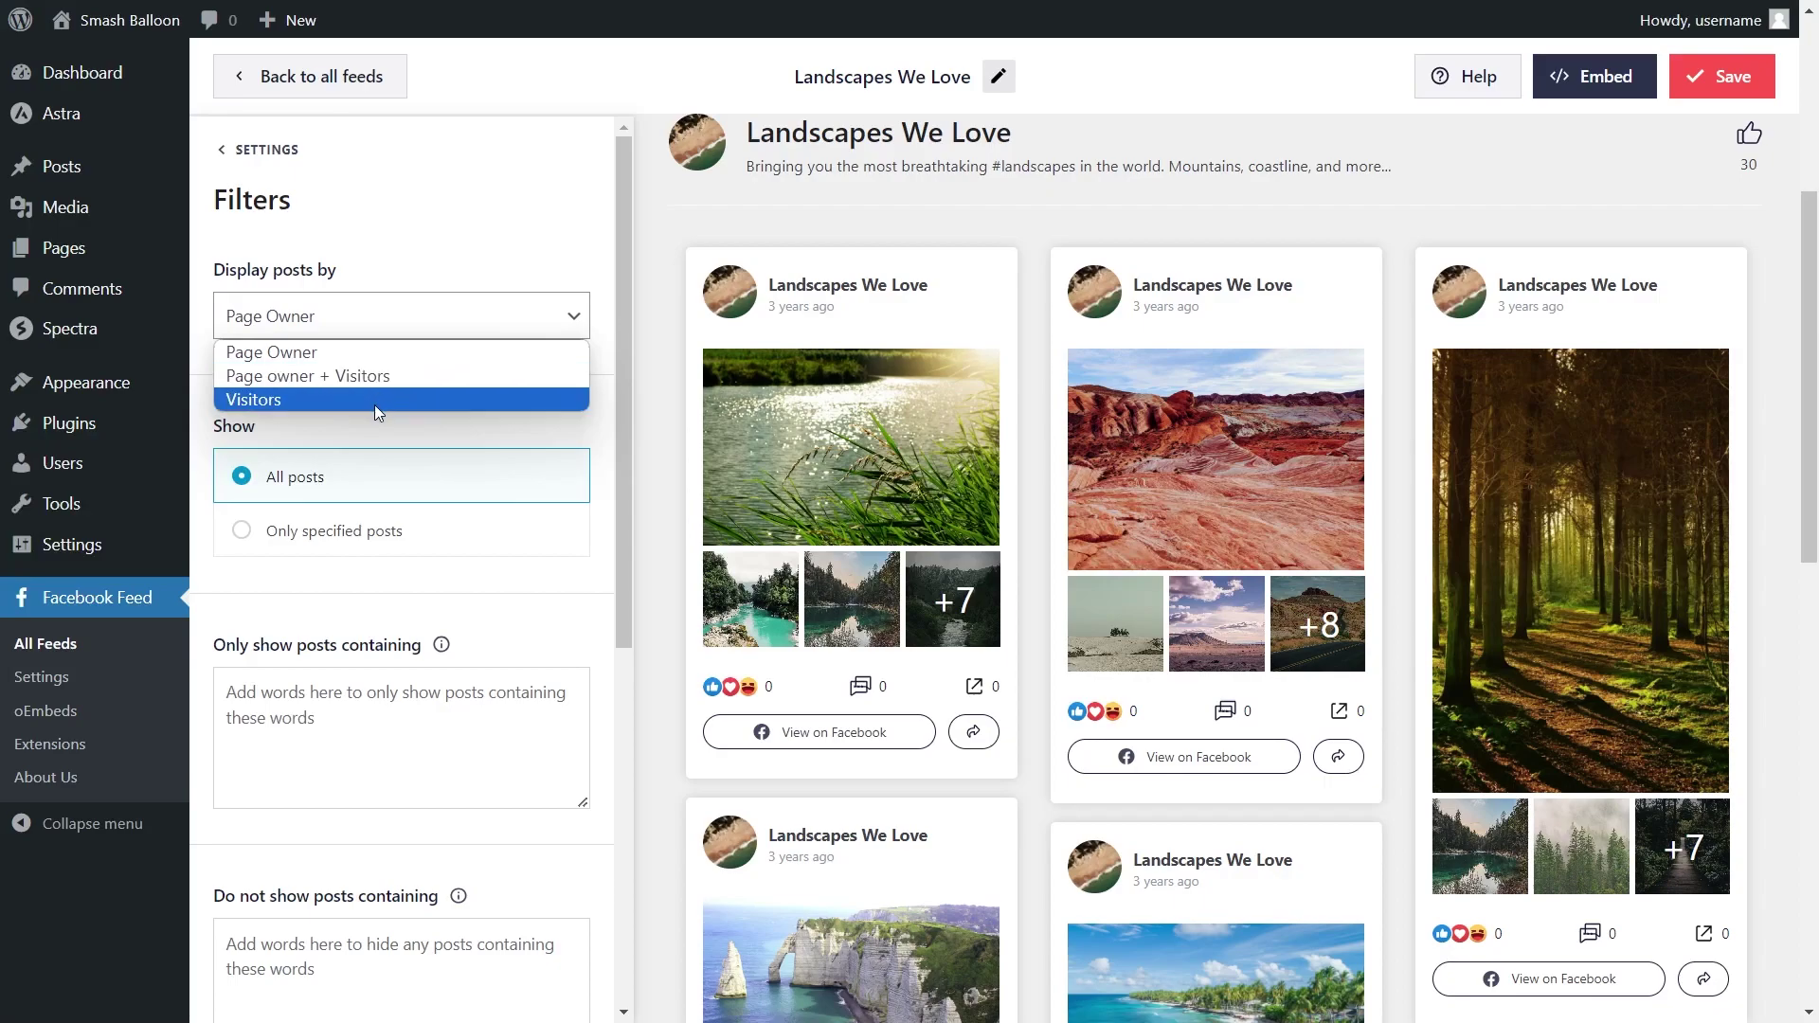
{"action": "left_click", "coordinate": [346, 429]}
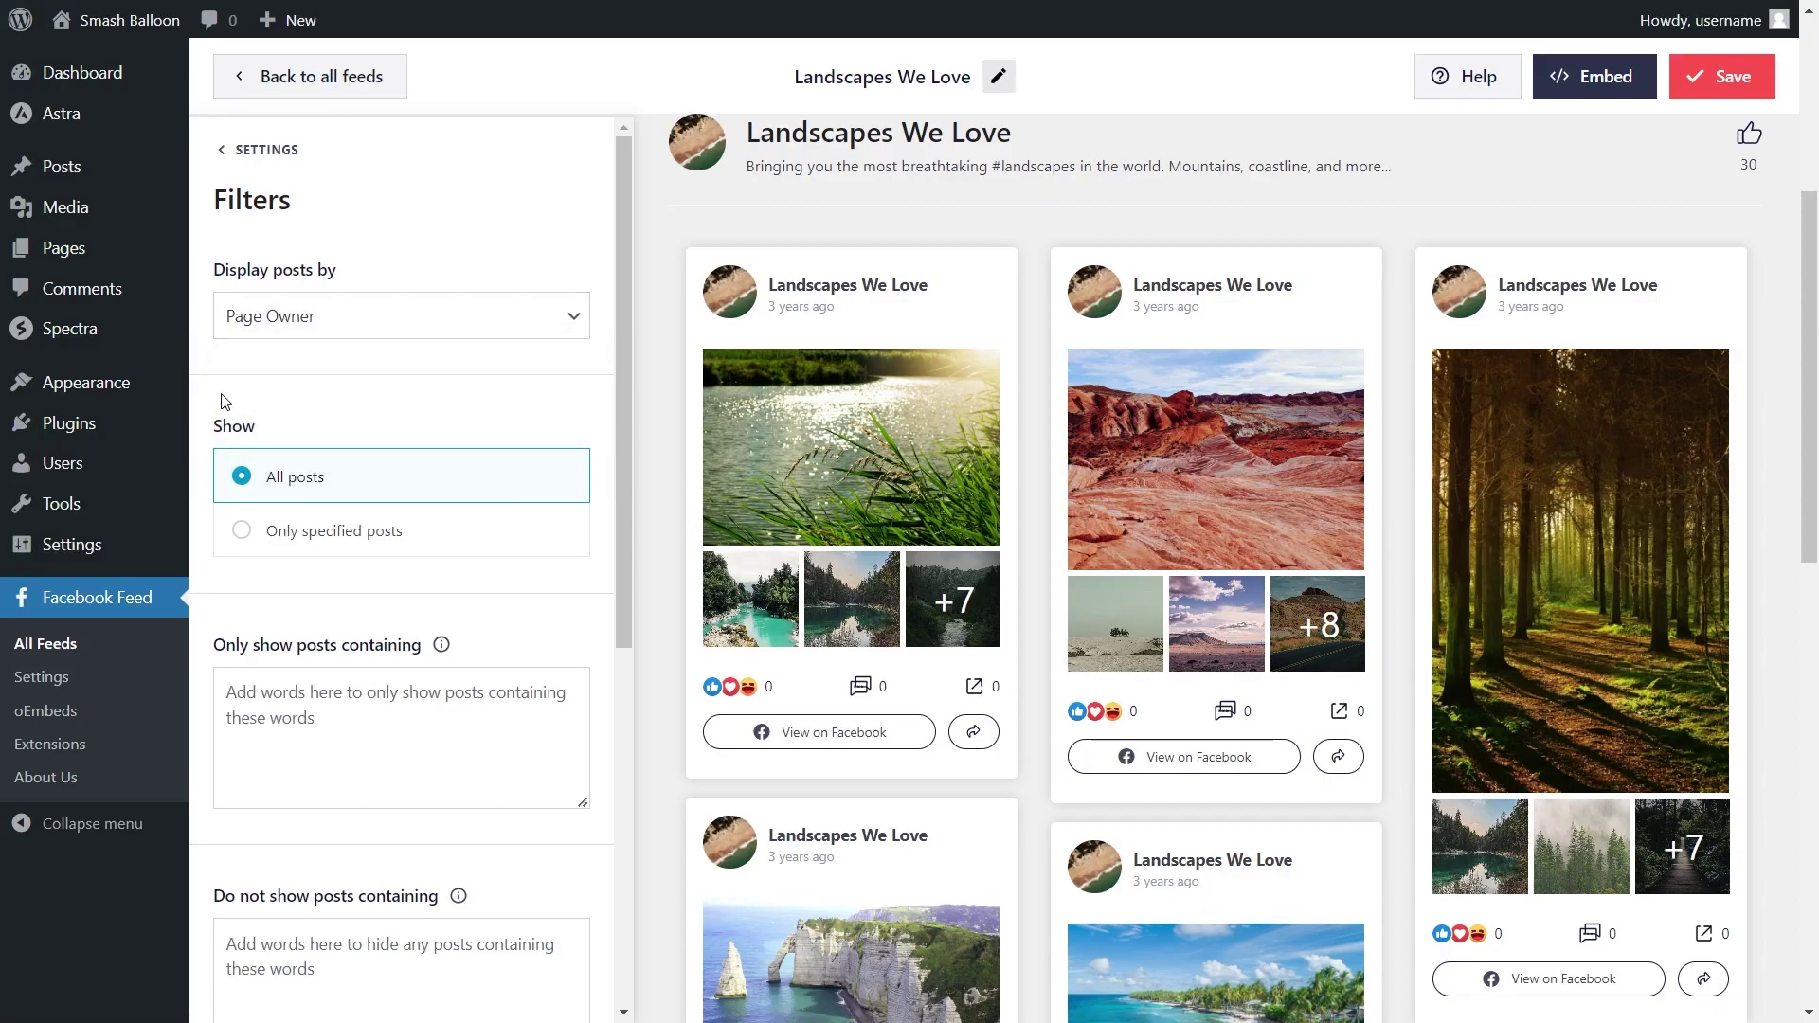
{"action": "left_click", "coordinate": [417, 537]}
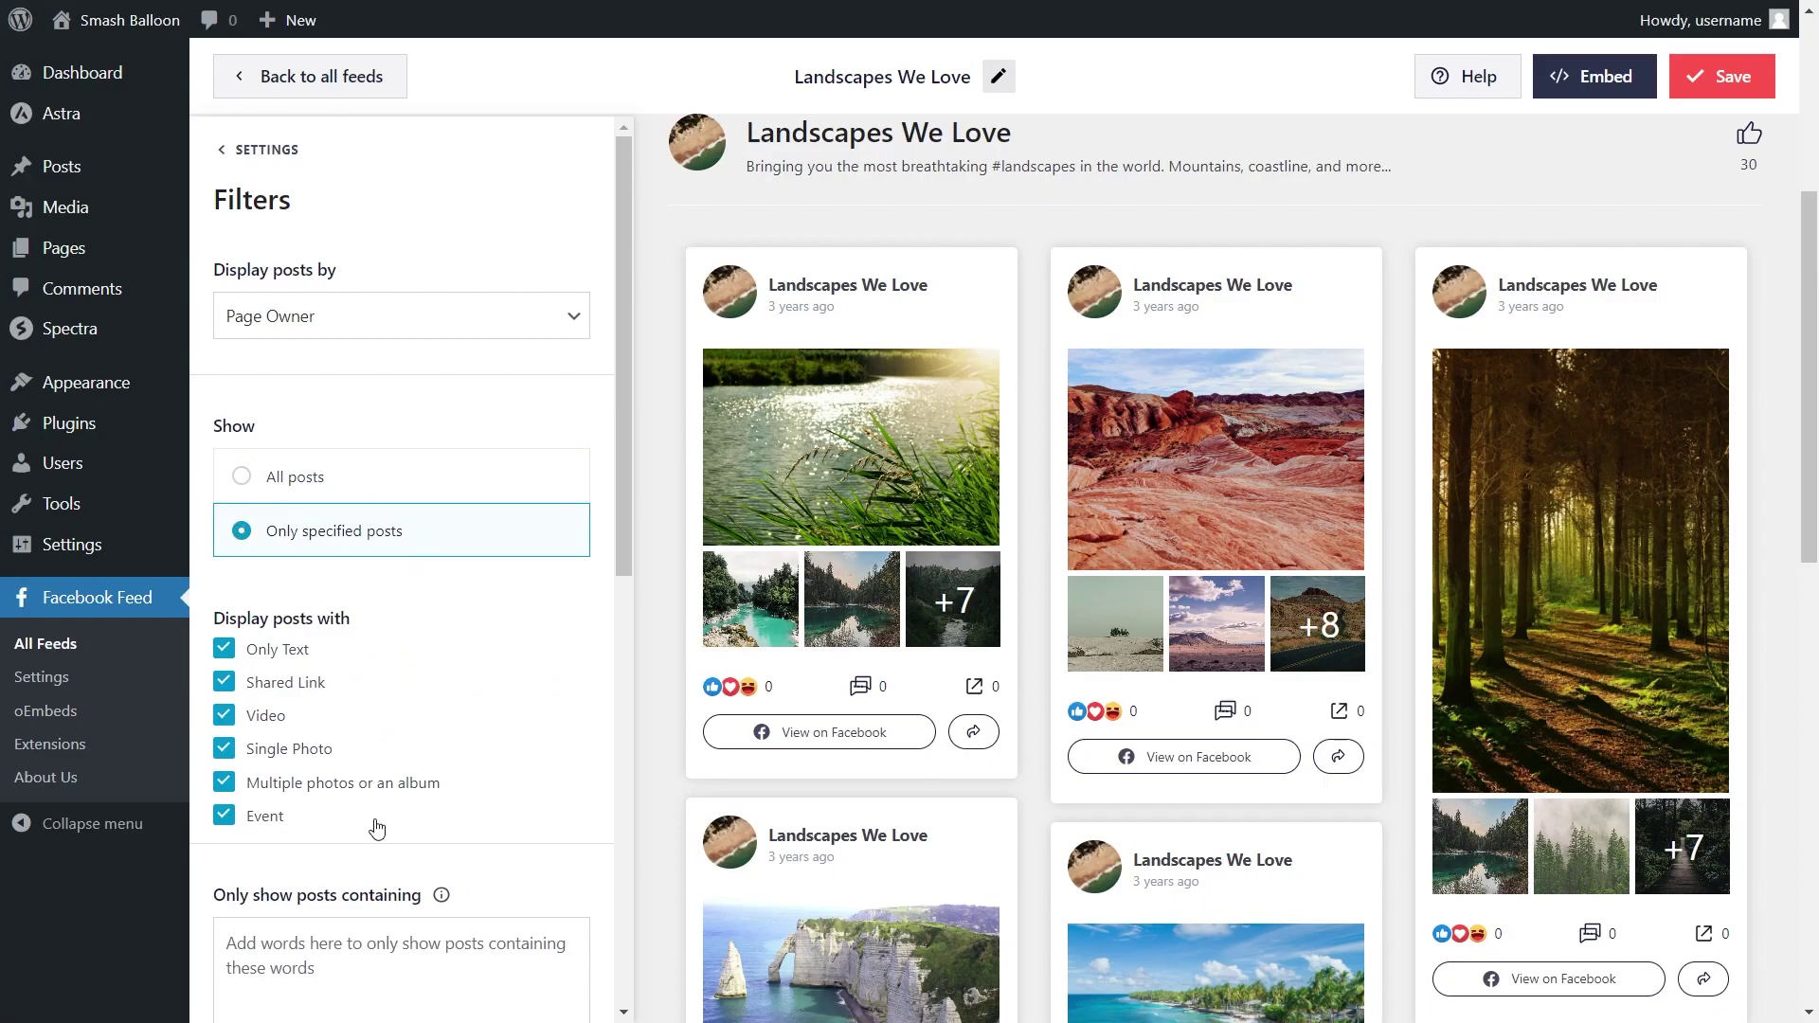
{"action": "left_click", "coordinate": [366, 489]}
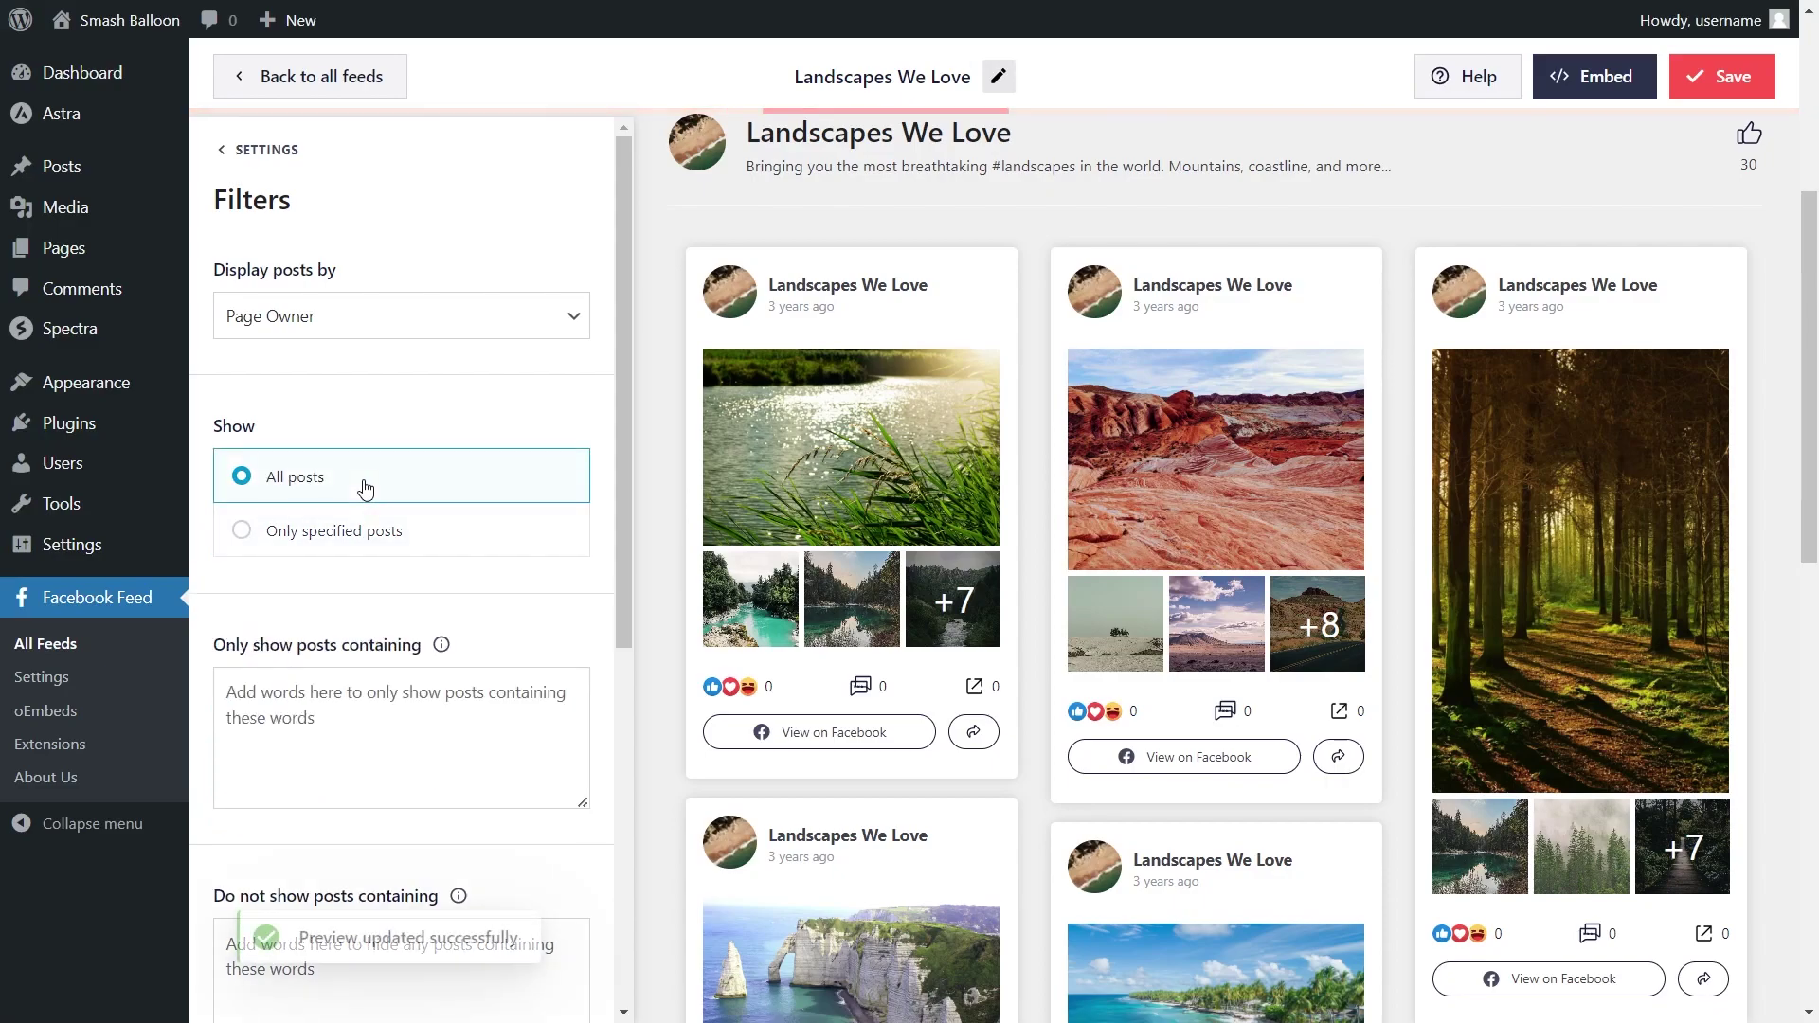
{"action": "scroll", "coordinate": [555, 603], "scroll_direction": "down", "scroll_amount": 2}
{"action": "scroll", "coordinate": [555, 604], "scroll_direction": "down", "scroll_amount": 2}
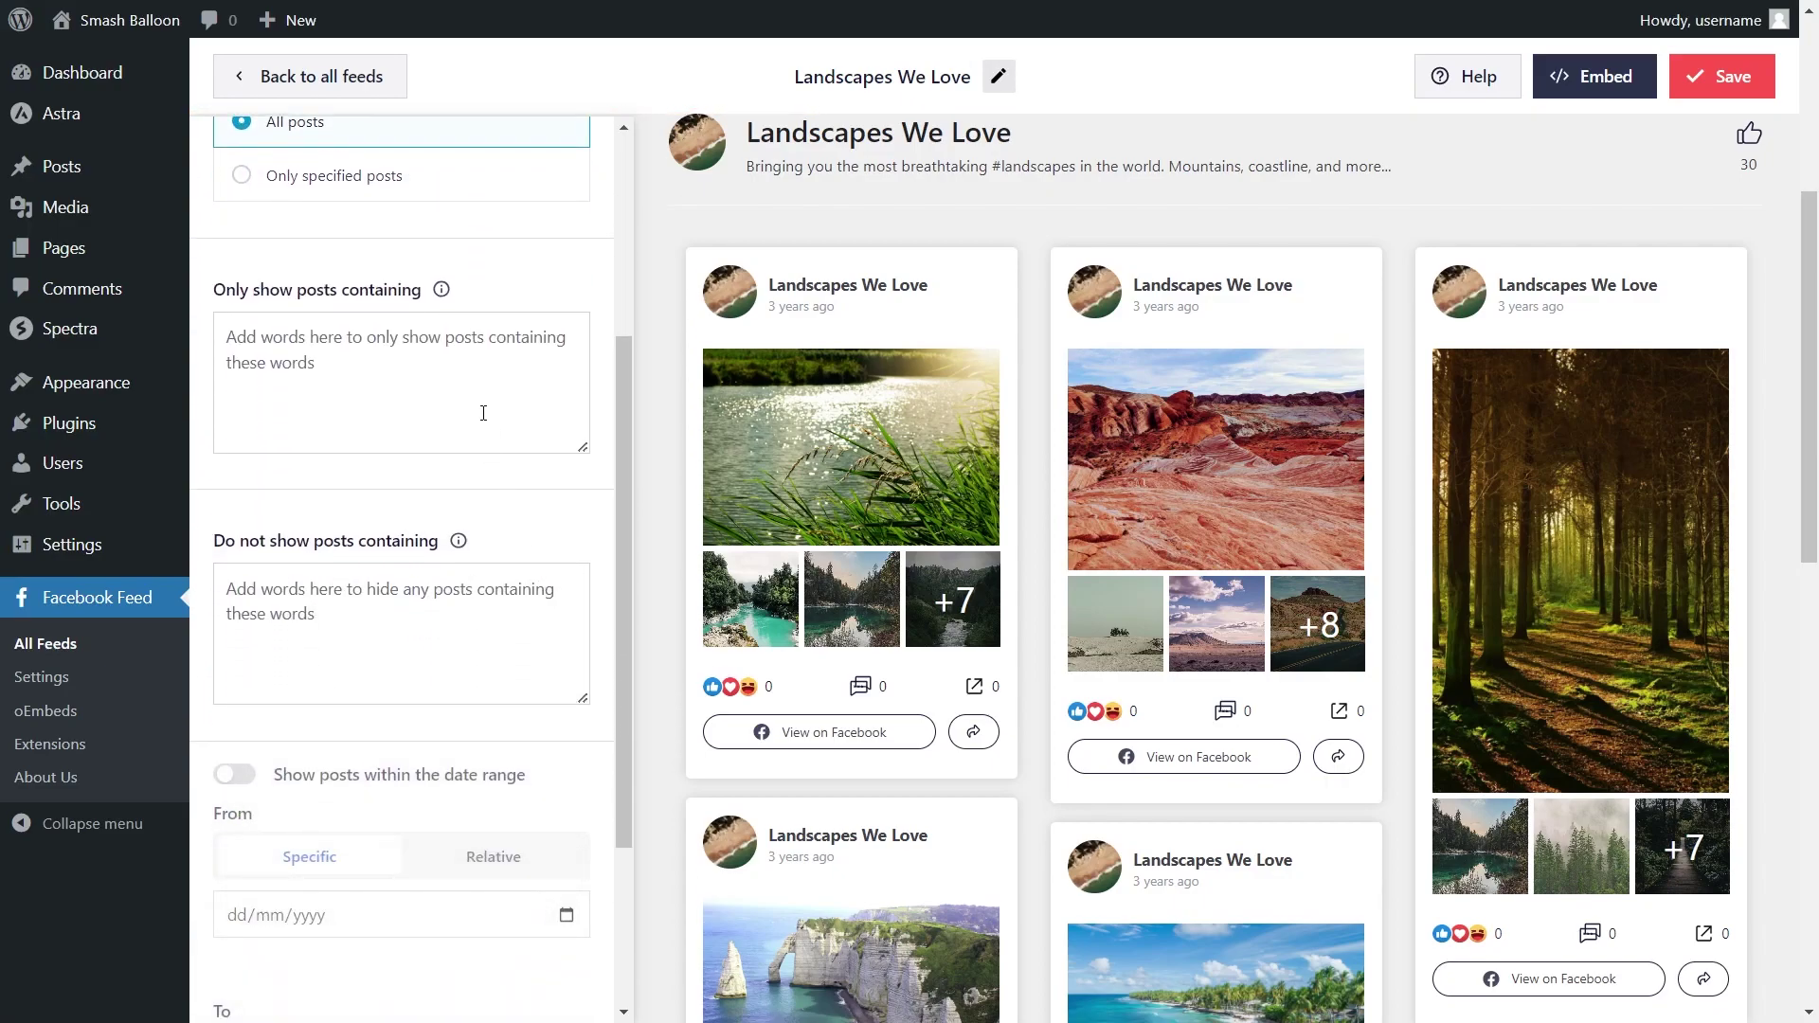
{"action": "scroll", "coordinate": [461, 542], "scroll_direction": "down", "scroll_amount": 3}
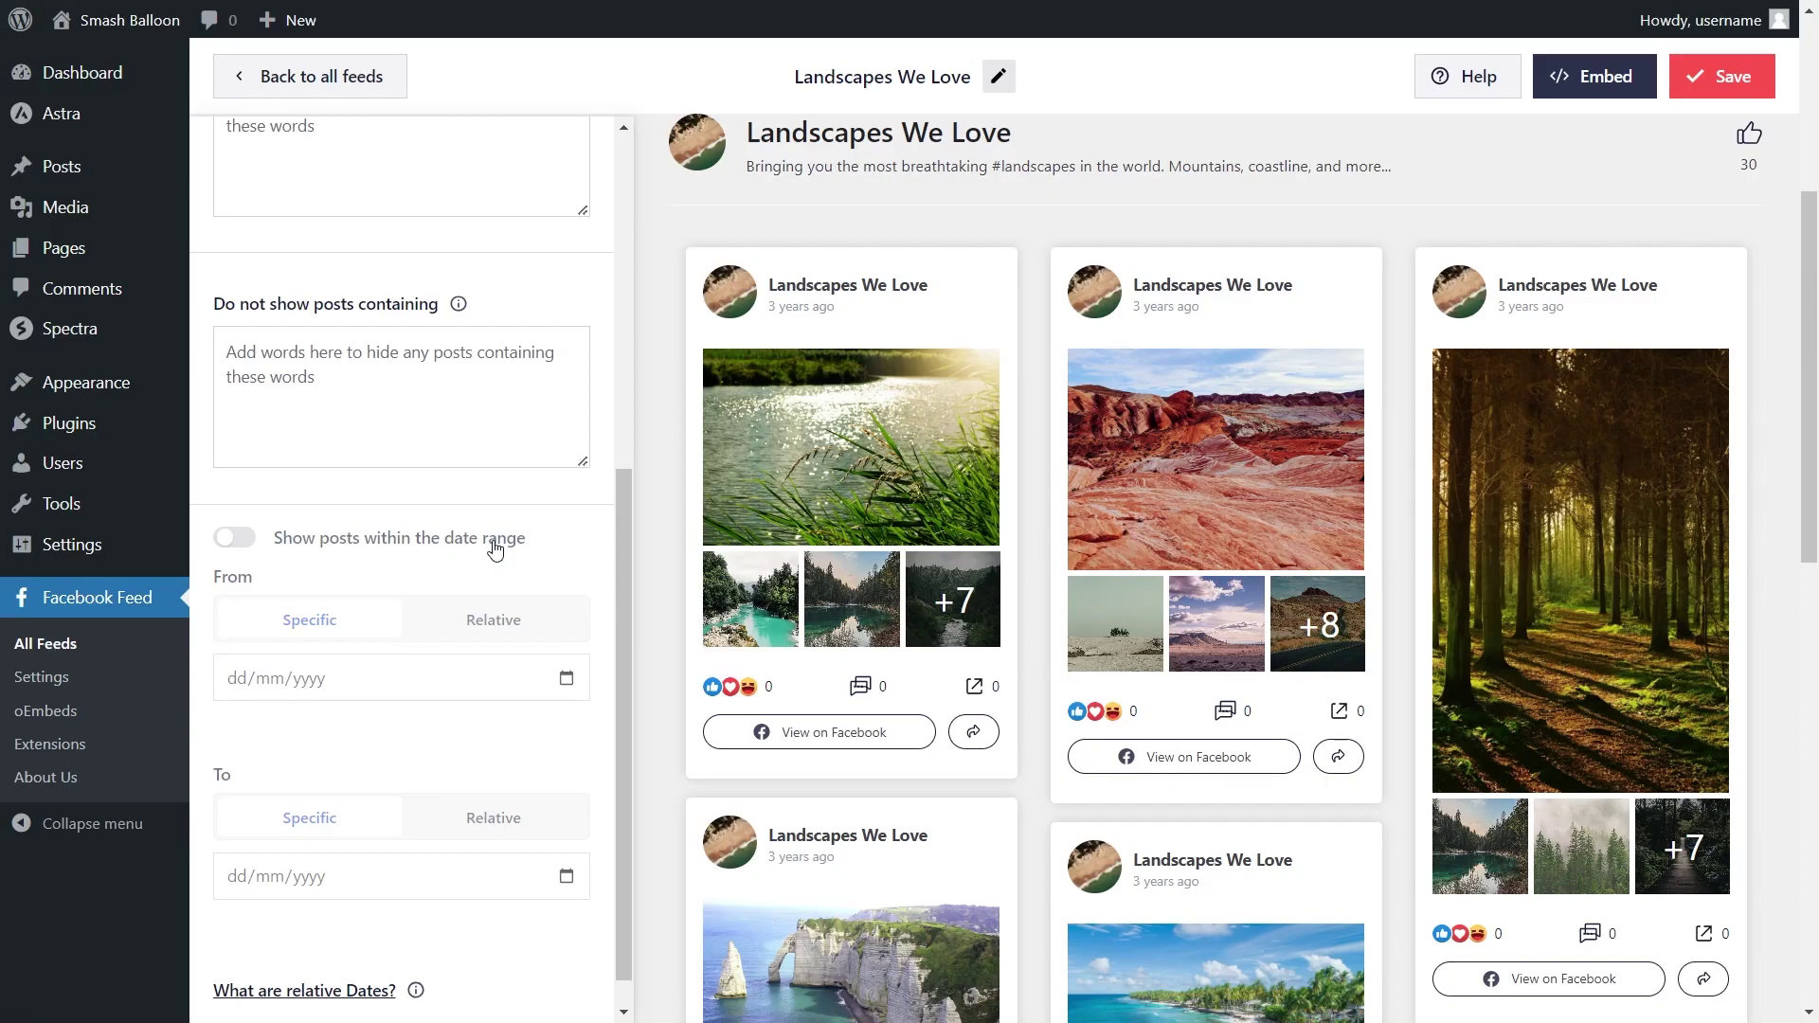
{"action": "scroll", "coordinate": [495, 547], "scroll_direction": "up", "scroll_amount": 6}
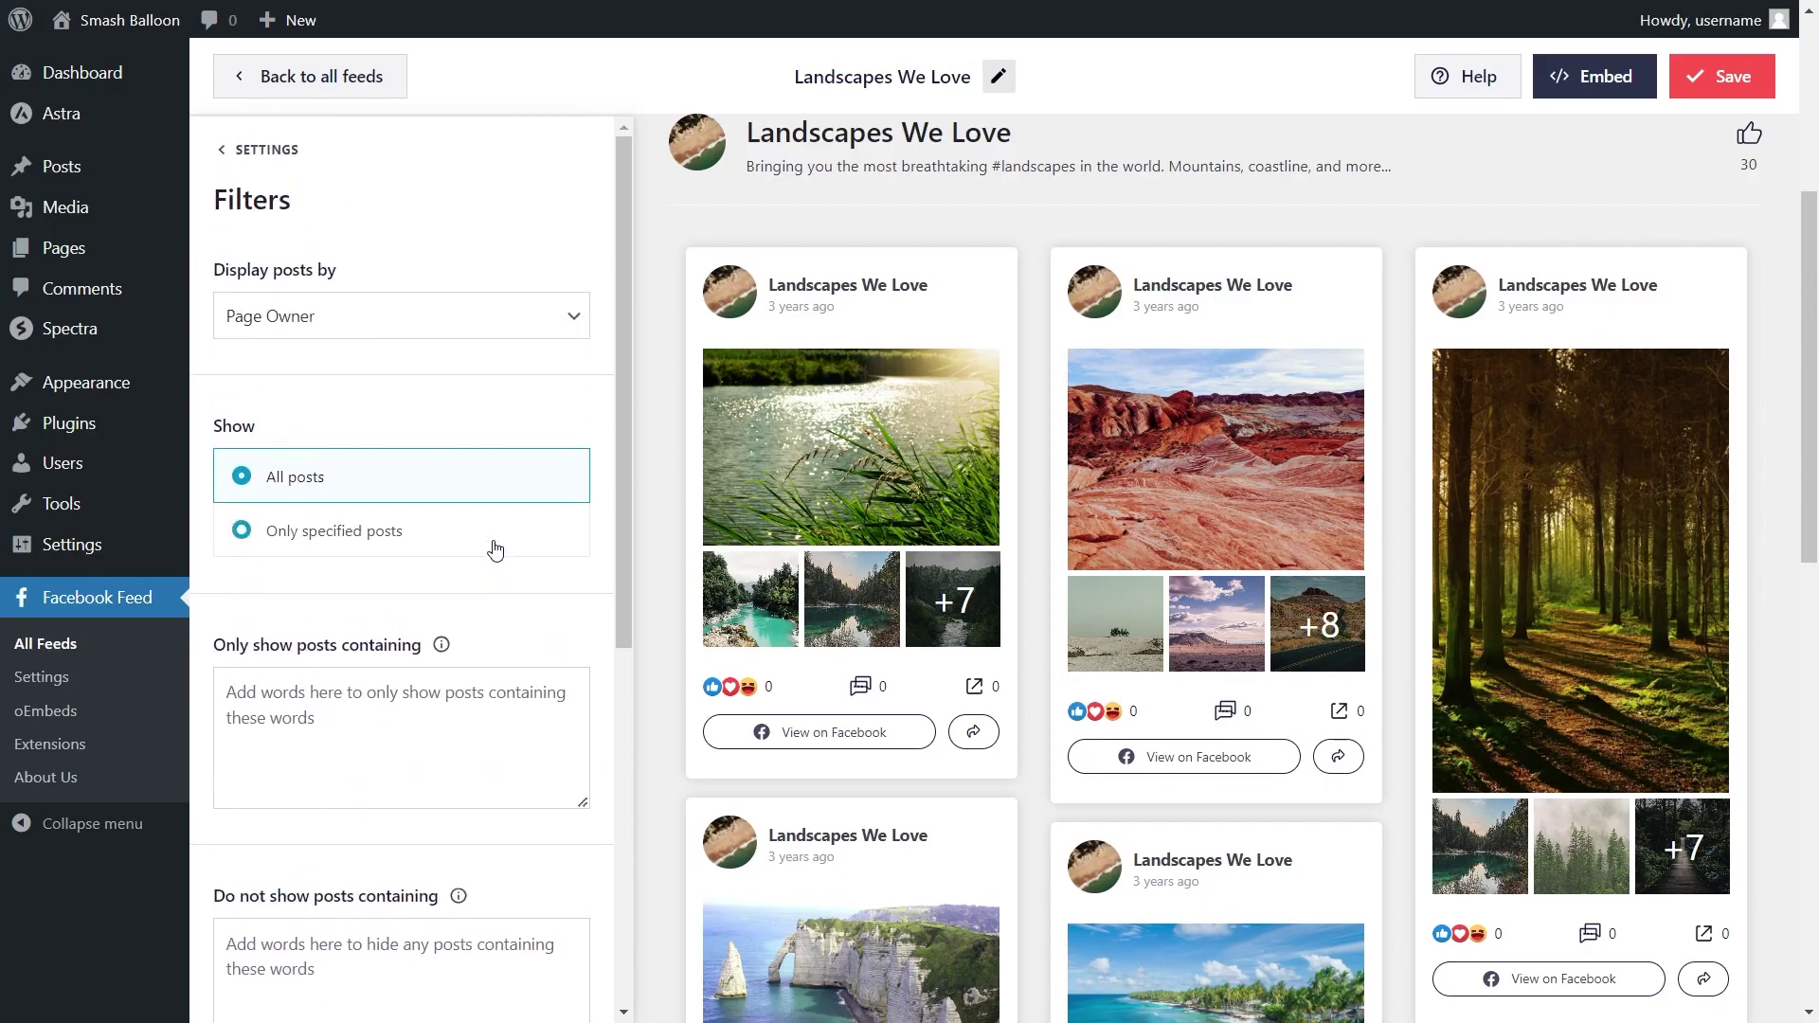
{"action": "left_click", "coordinate": [1731, 94]}
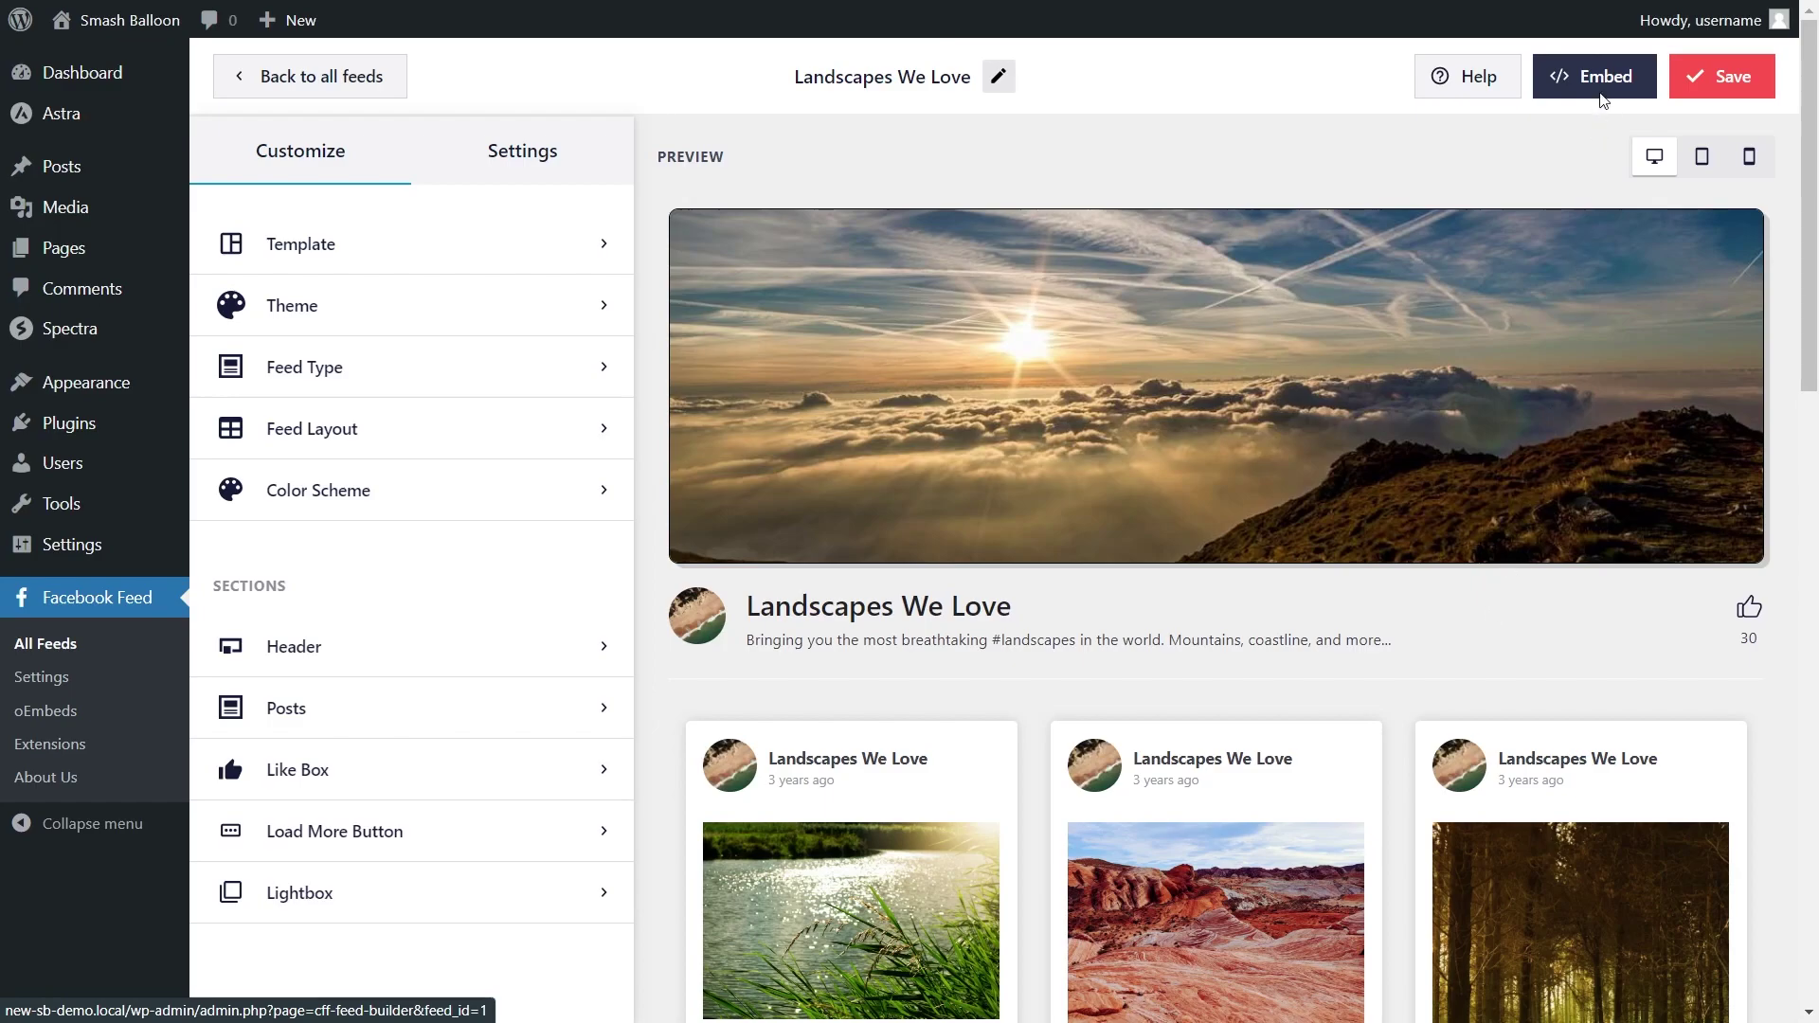
- Copy the [custom-facebook-feed feed=1] shortcode and add it to the 'Find us on Facebook' page
{"action": "left_click", "coordinate": [1604, 83]}
{"action": "left_click", "coordinate": [1232, 434]}
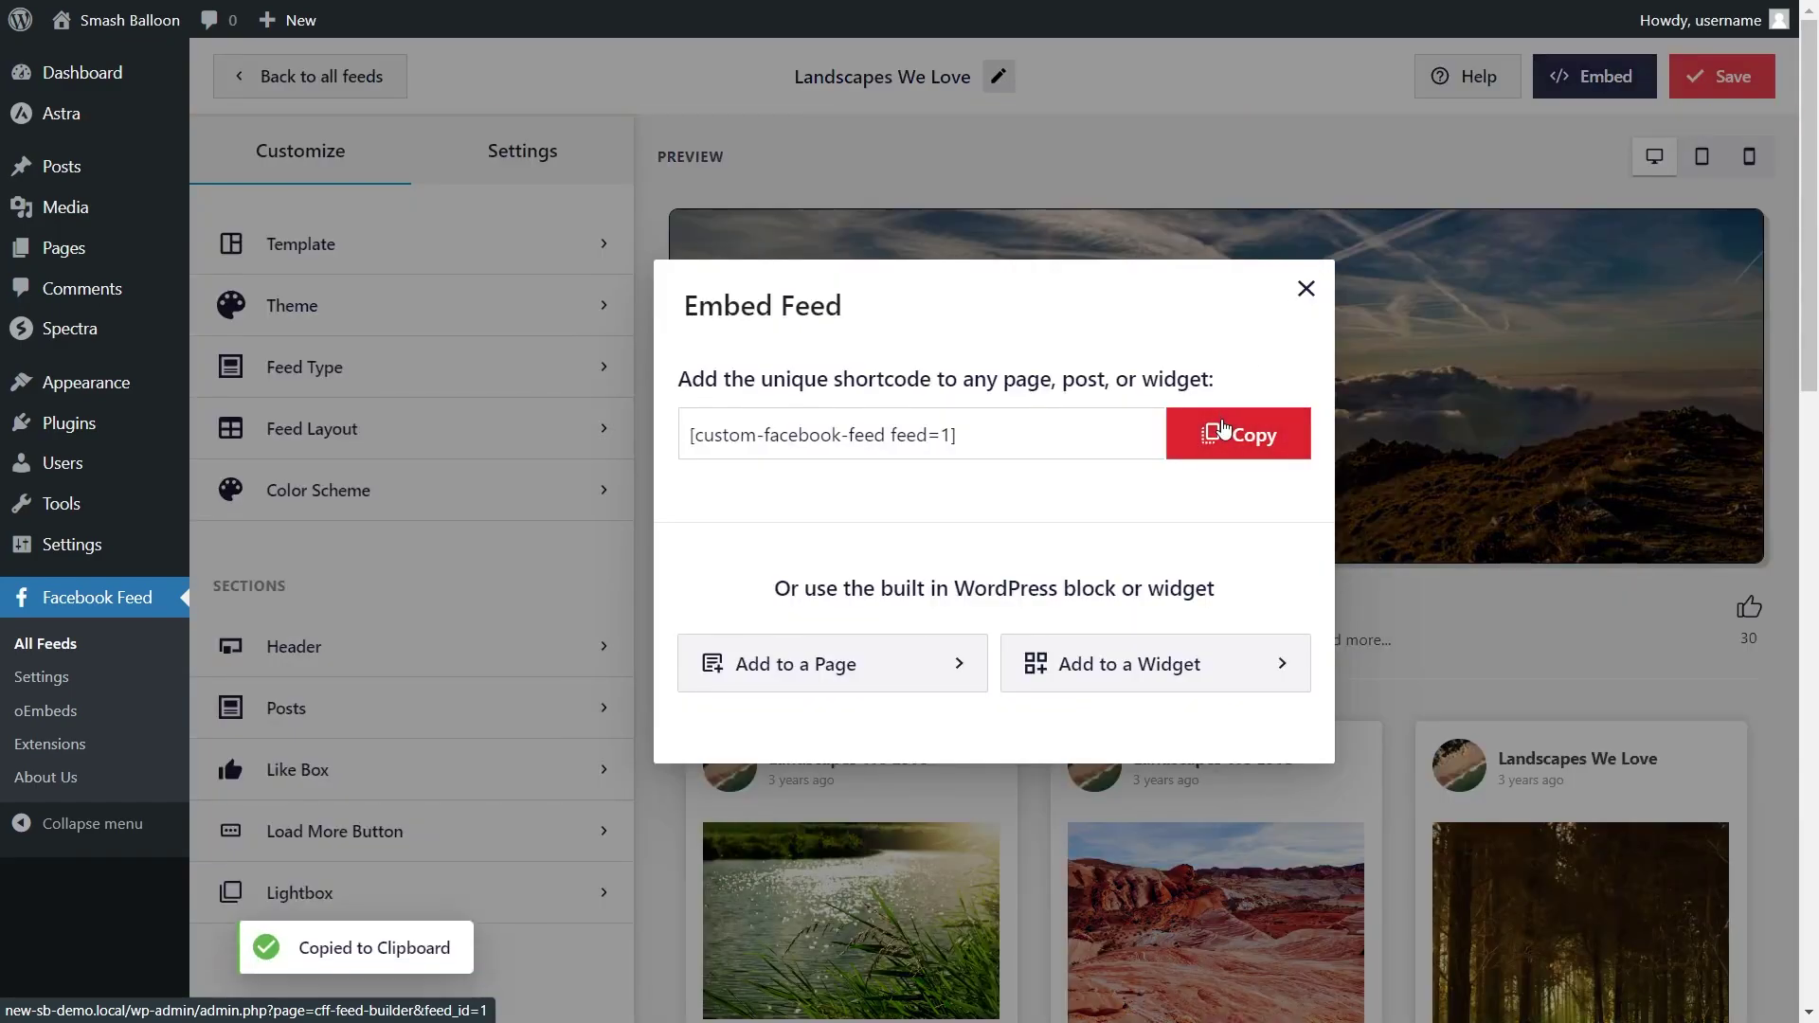
{"action": "left_click", "coordinate": [893, 663]}
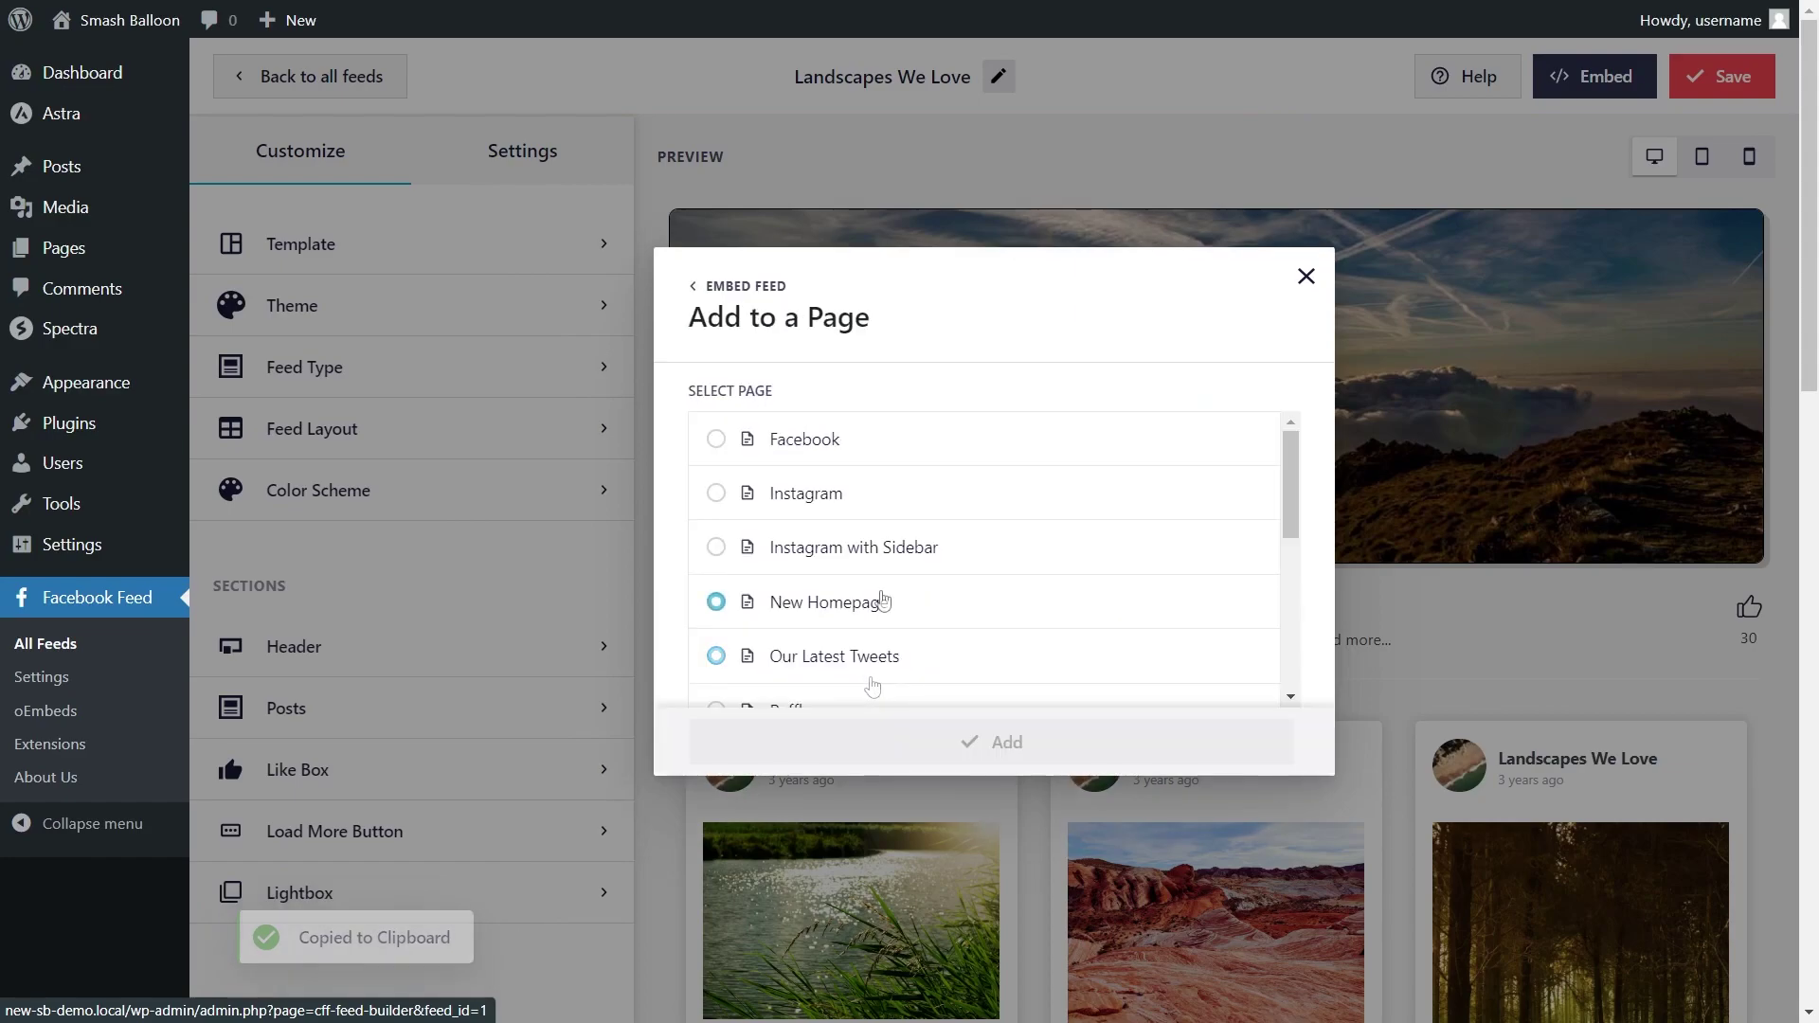
{"action": "left_click", "coordinate": [860, 453]}
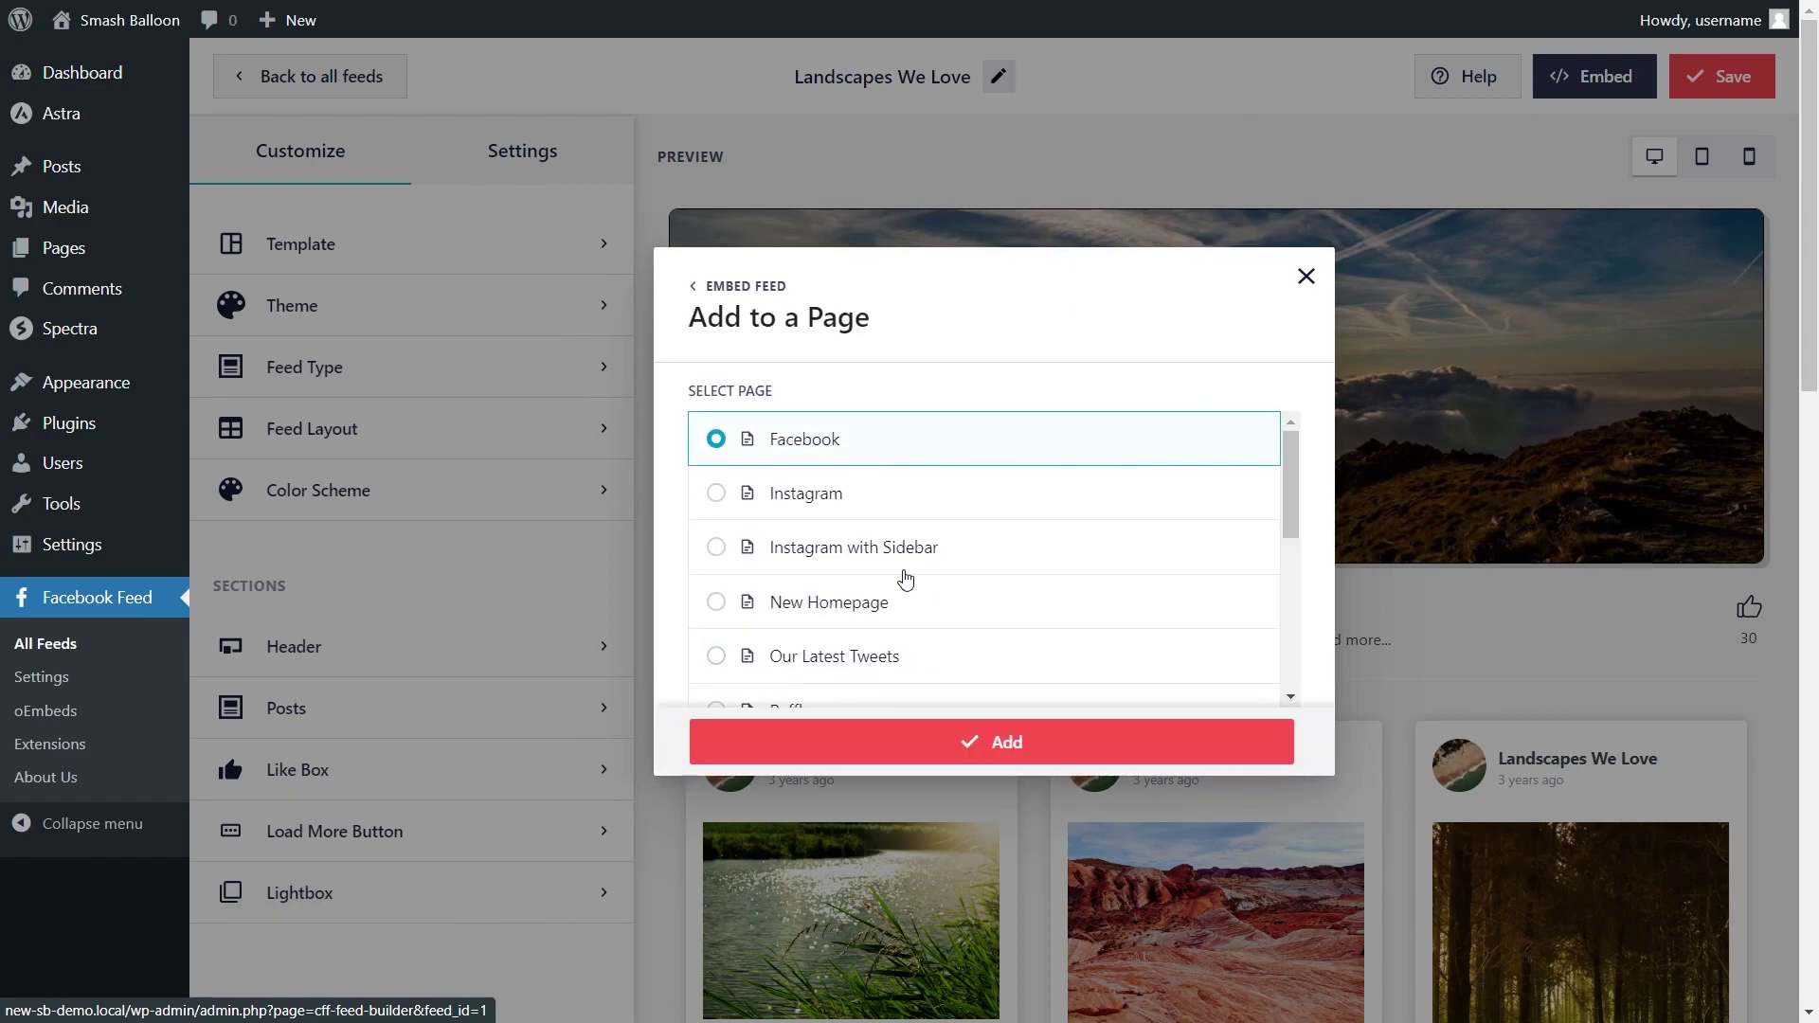
{"action": "left_click", "coordinate": [1007, 744]}
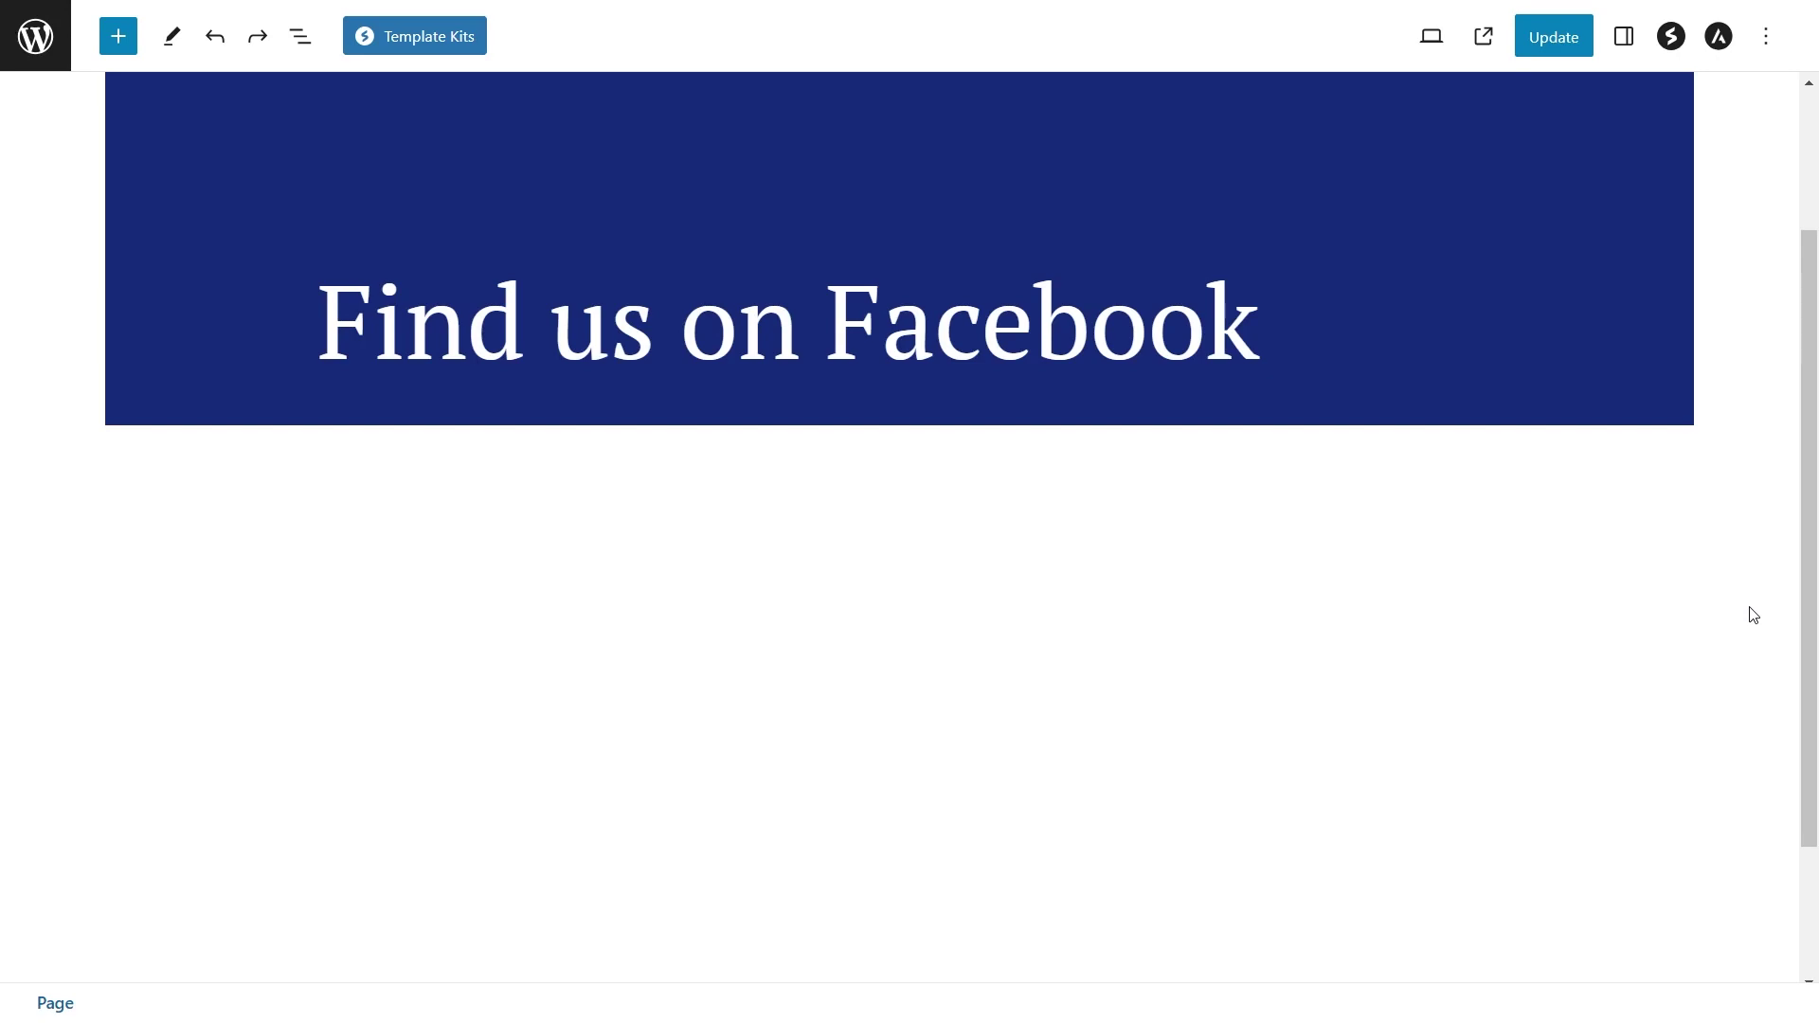
- Add a Shortcode block inside the container and paste the feed shortcode into it
{"action": "left_click", "coordinate": [1491, 930]}
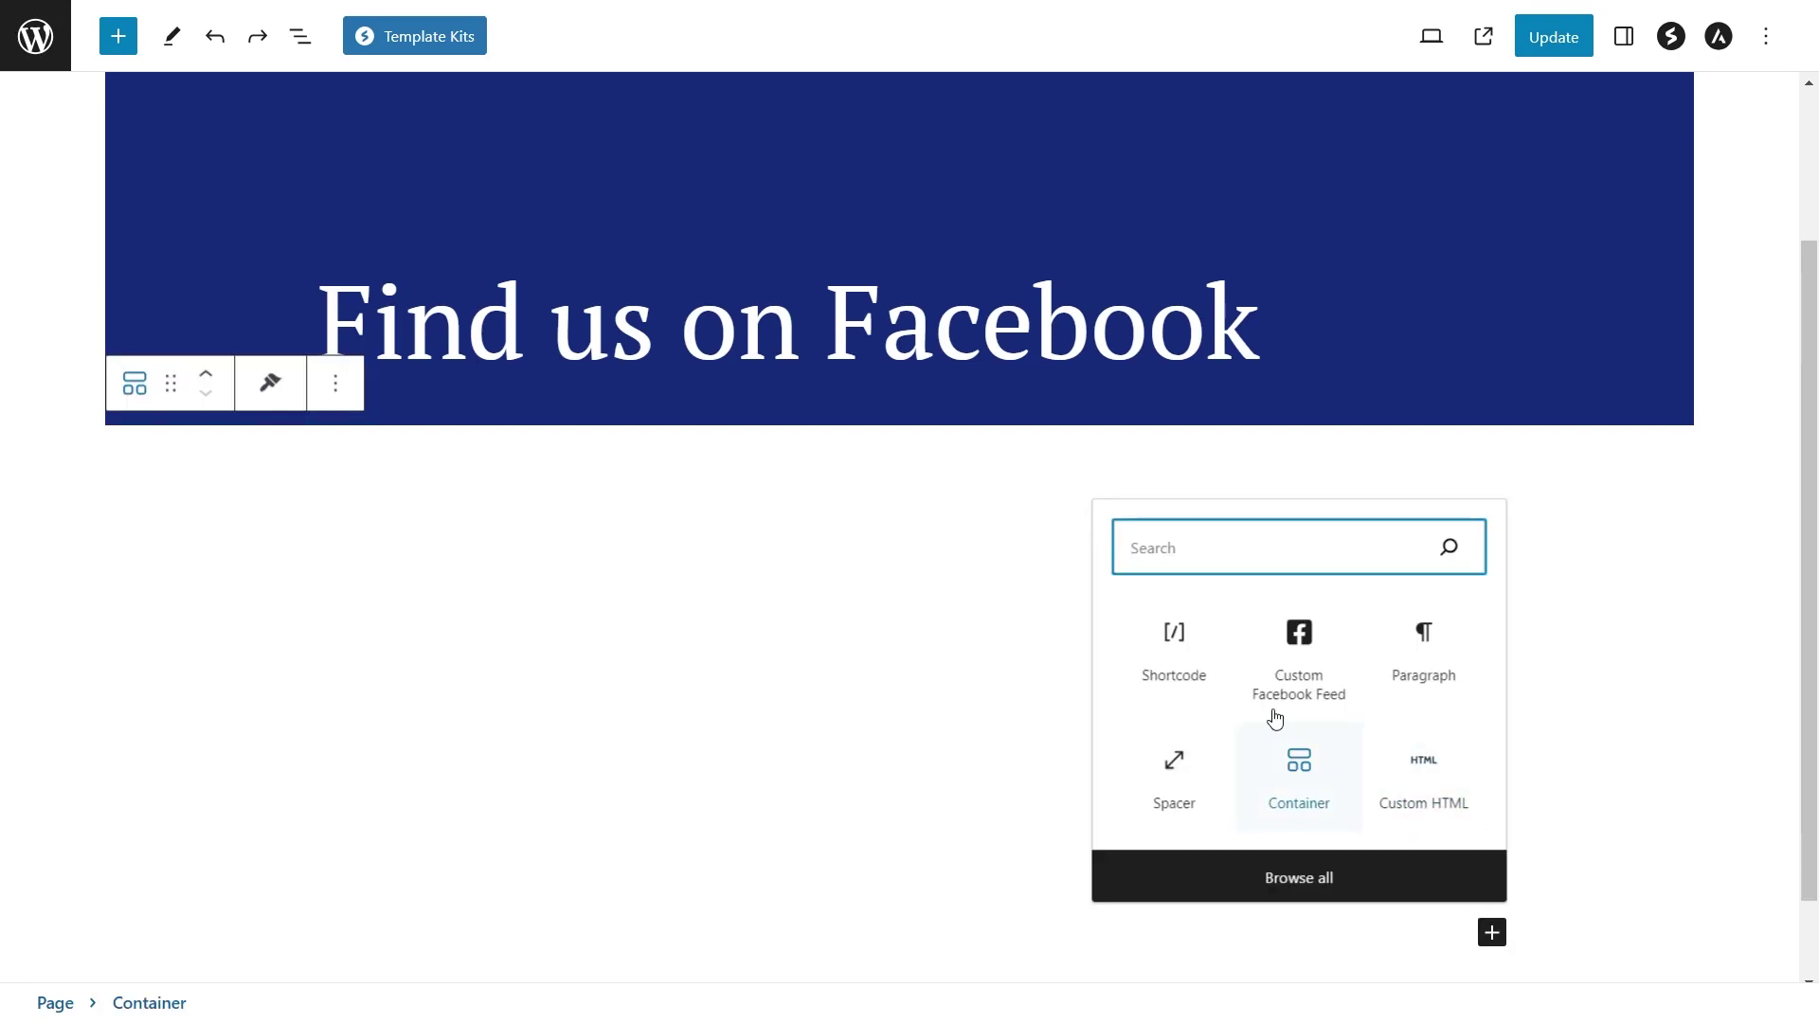
{"action": "left_click", "coordinate": [1187, 652]}
{"action": "scroll", "coordinate": [701, 871], "scroll_direction": "down", "scroll_amount": 1}
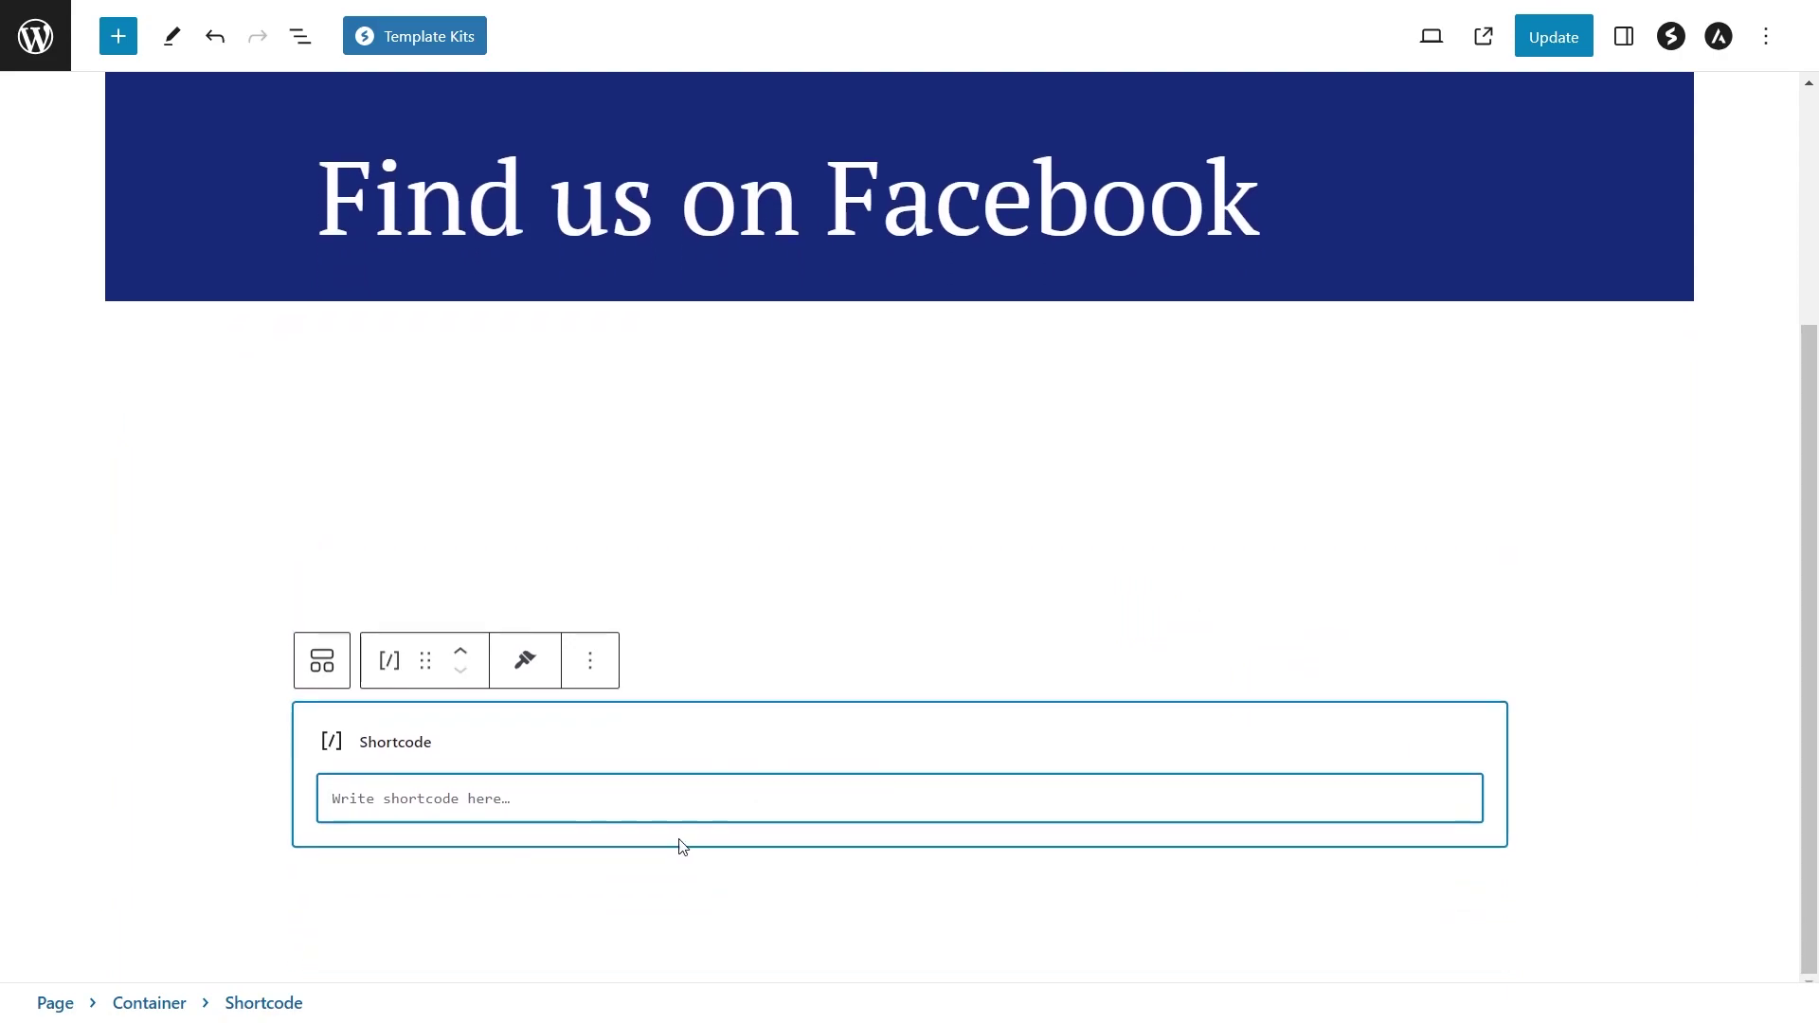
{"action": "type", "text": "[custom-facebook-feed feed=1]"}
- Add a Custom Facebook Feed block to the container and update the page
{"action": "left_click", "coordinate": [1645, 748]}
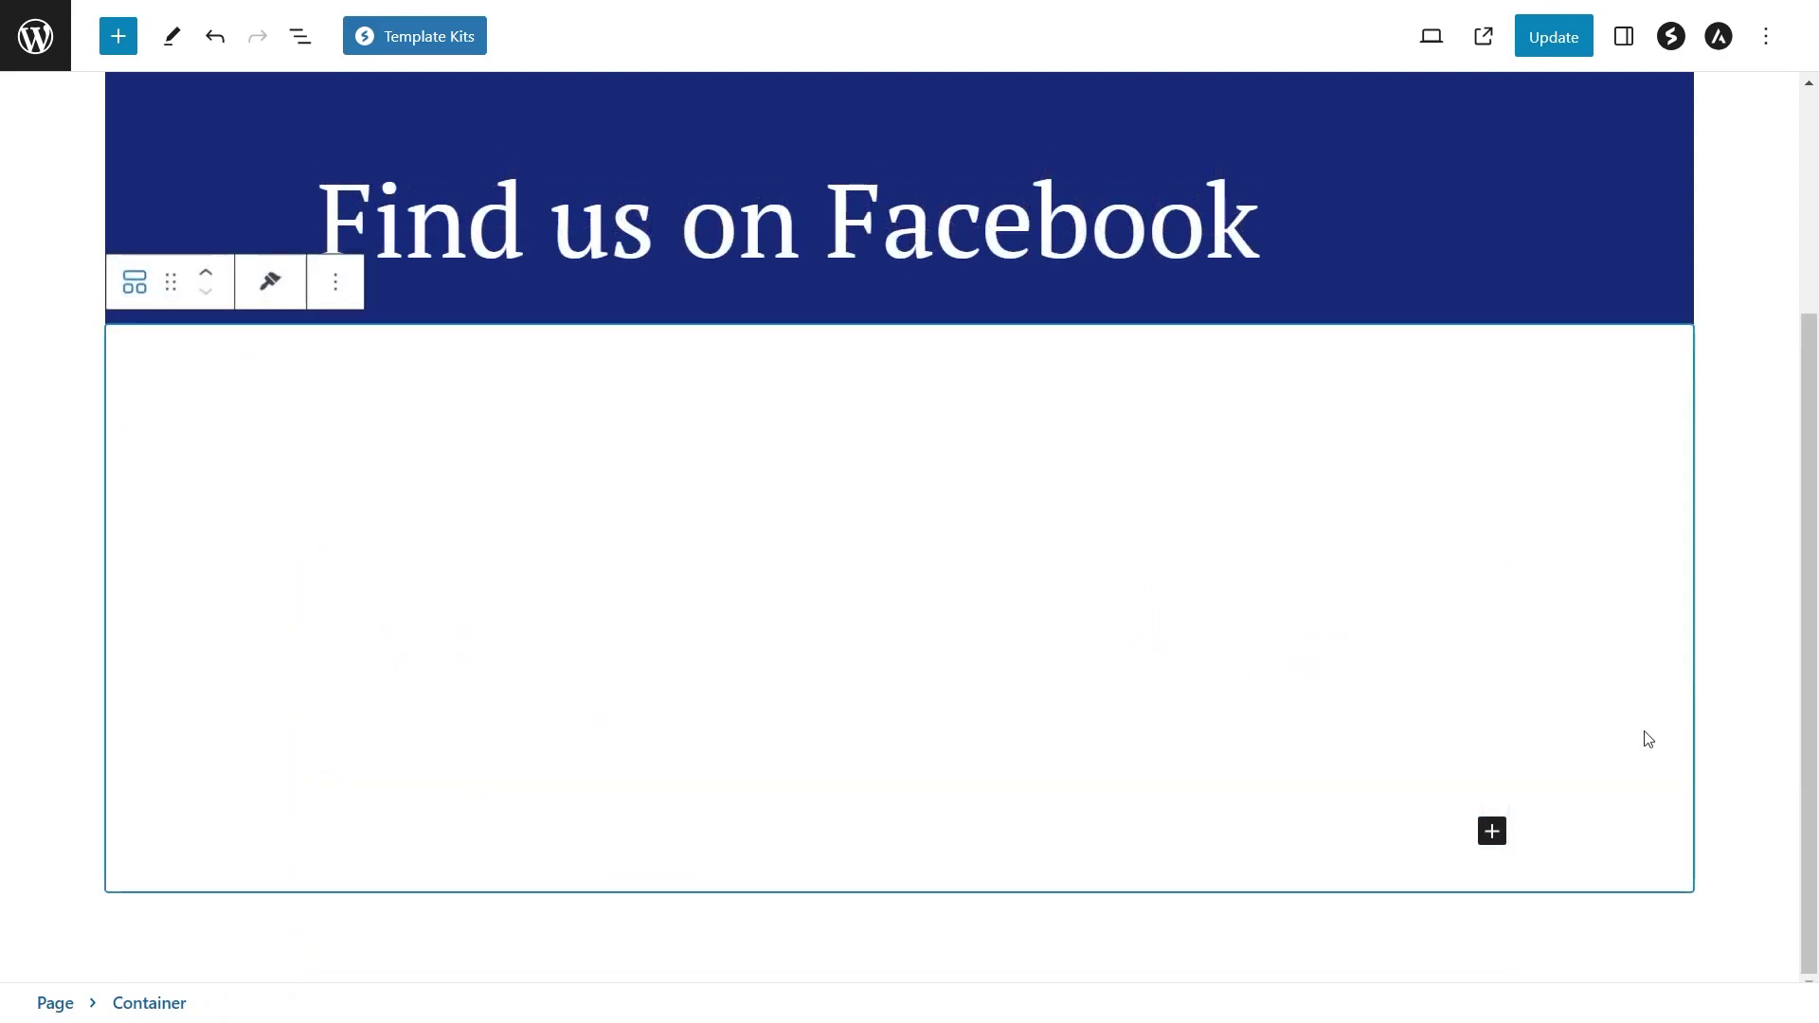
{"action": "left_click", "coordinate": [1491, 835]}
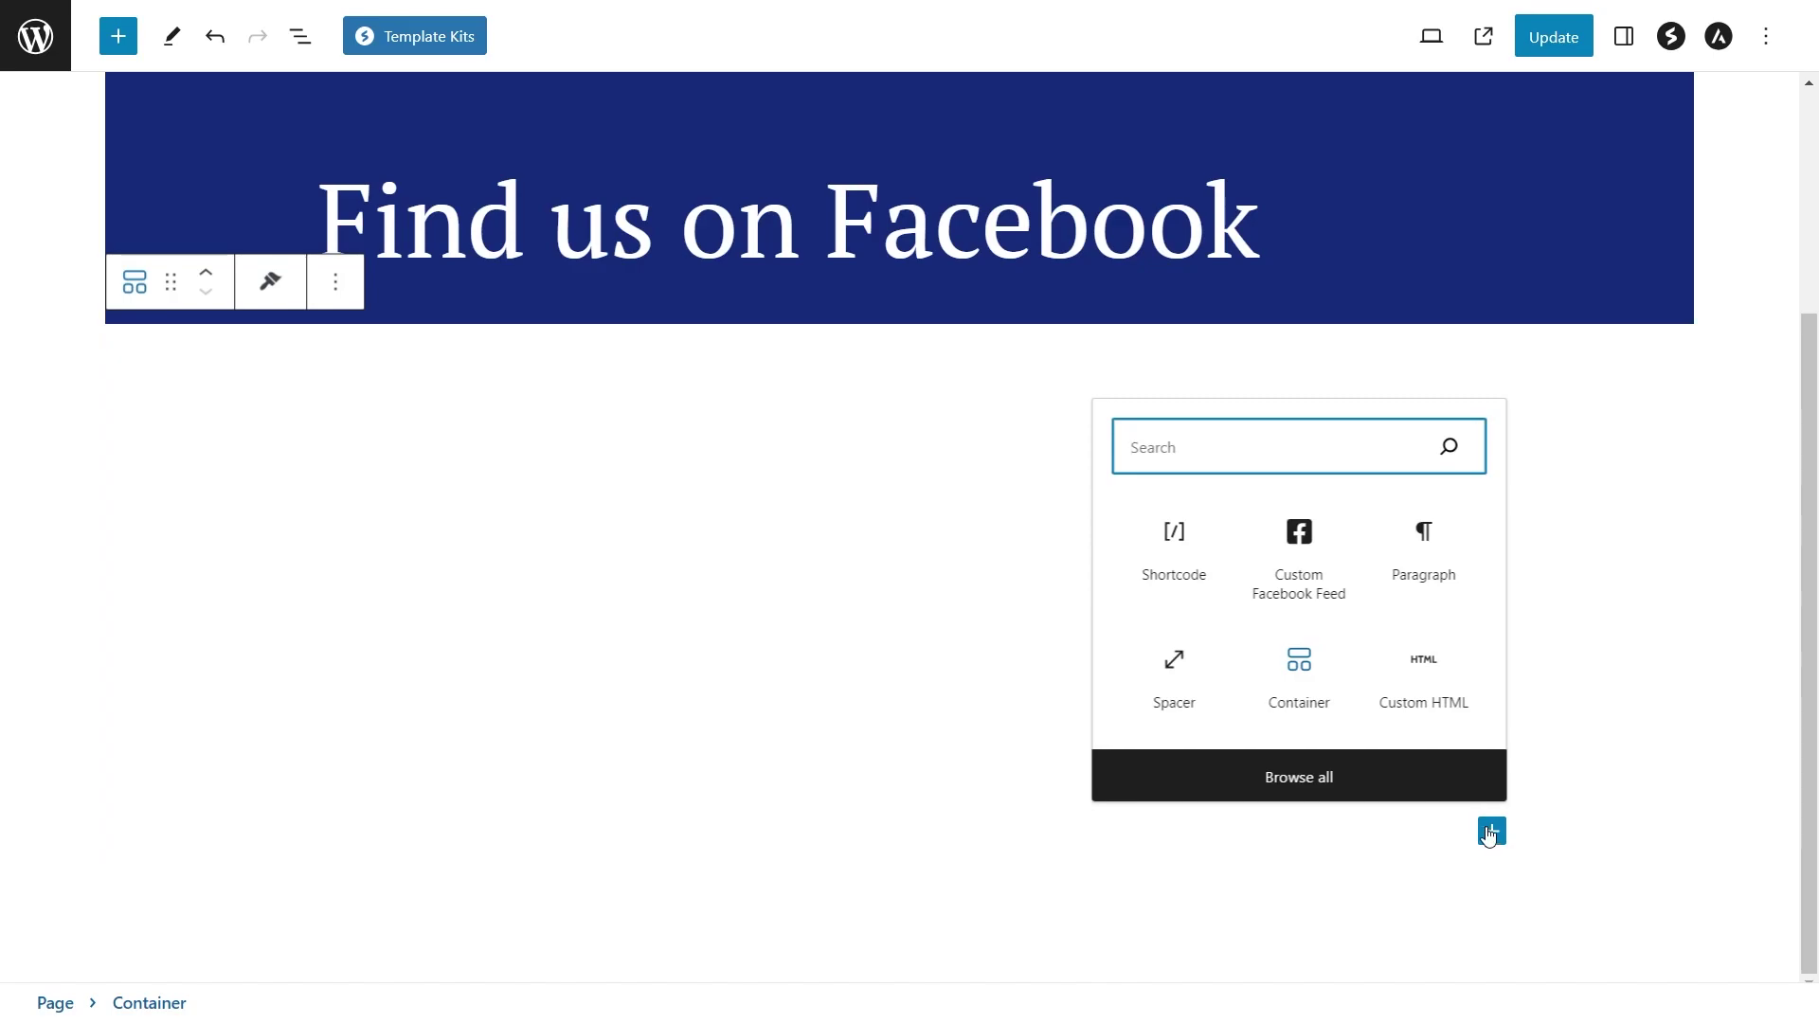
{"action": "left_click", "coordinate": [1313, 587]}
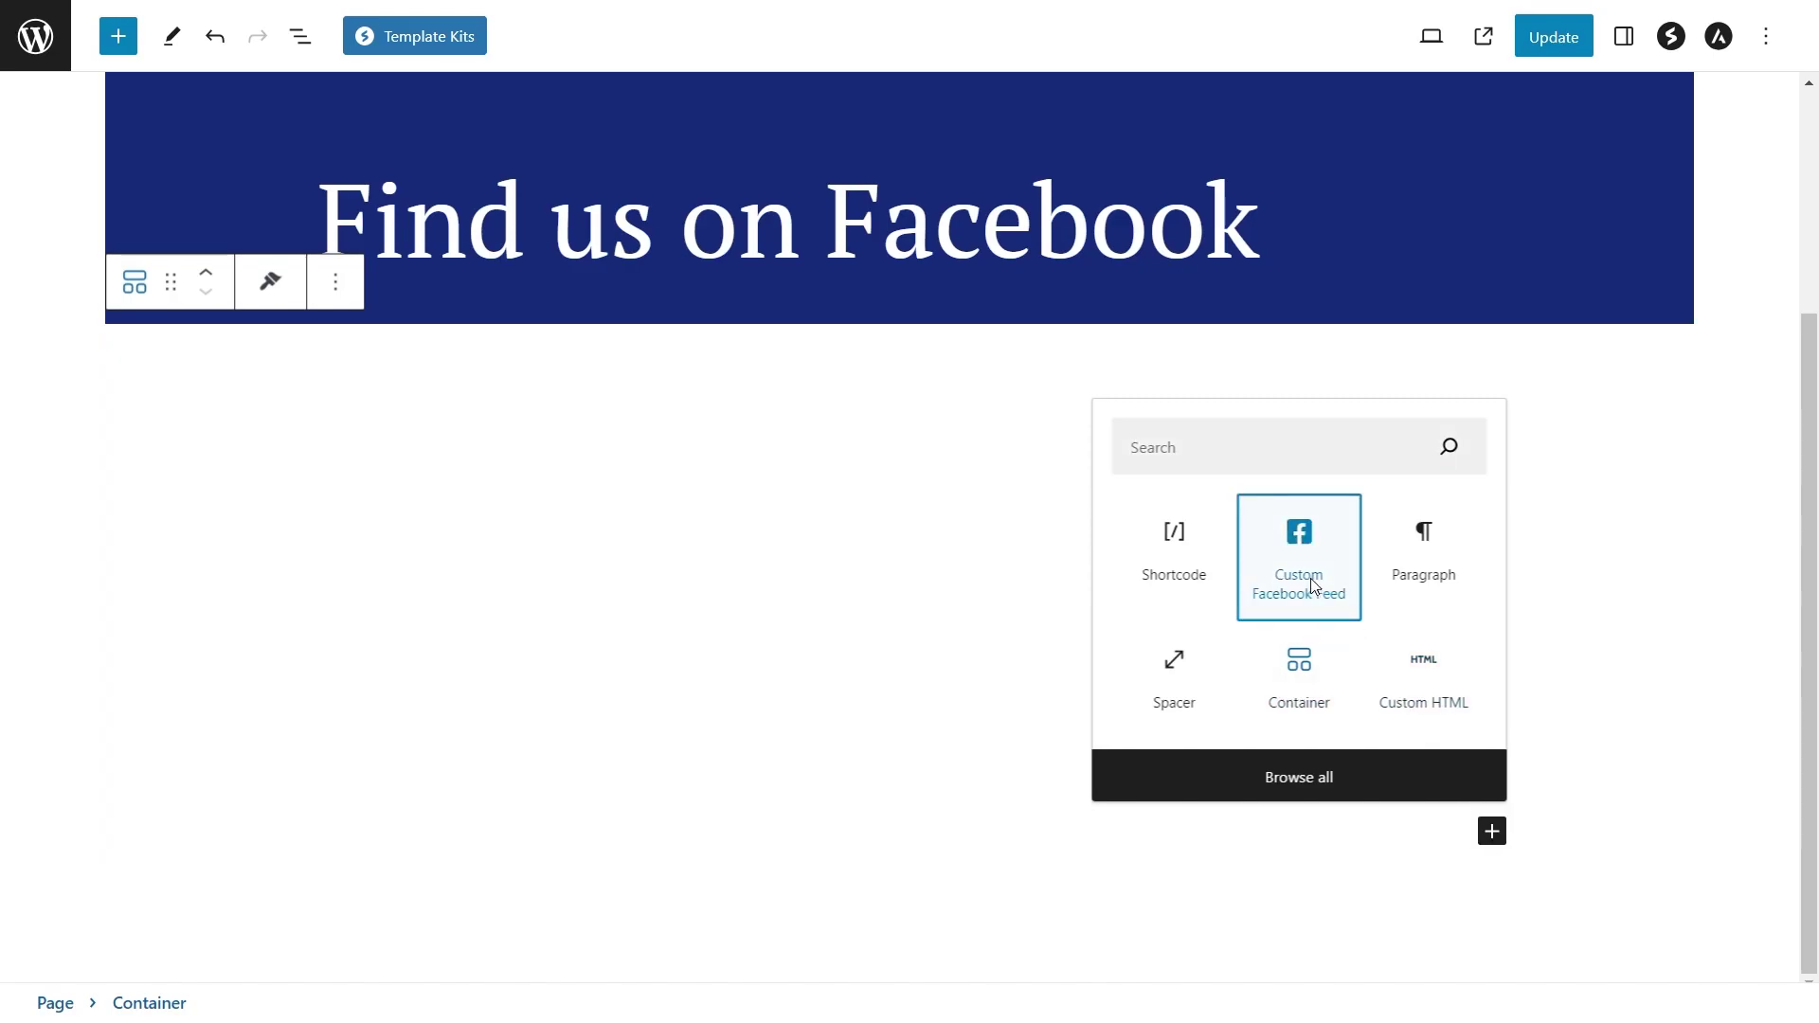
{"action": "scroll", "coordinate": [1755, 682], "scroll_direction": "down", "scroll_amount": 6}
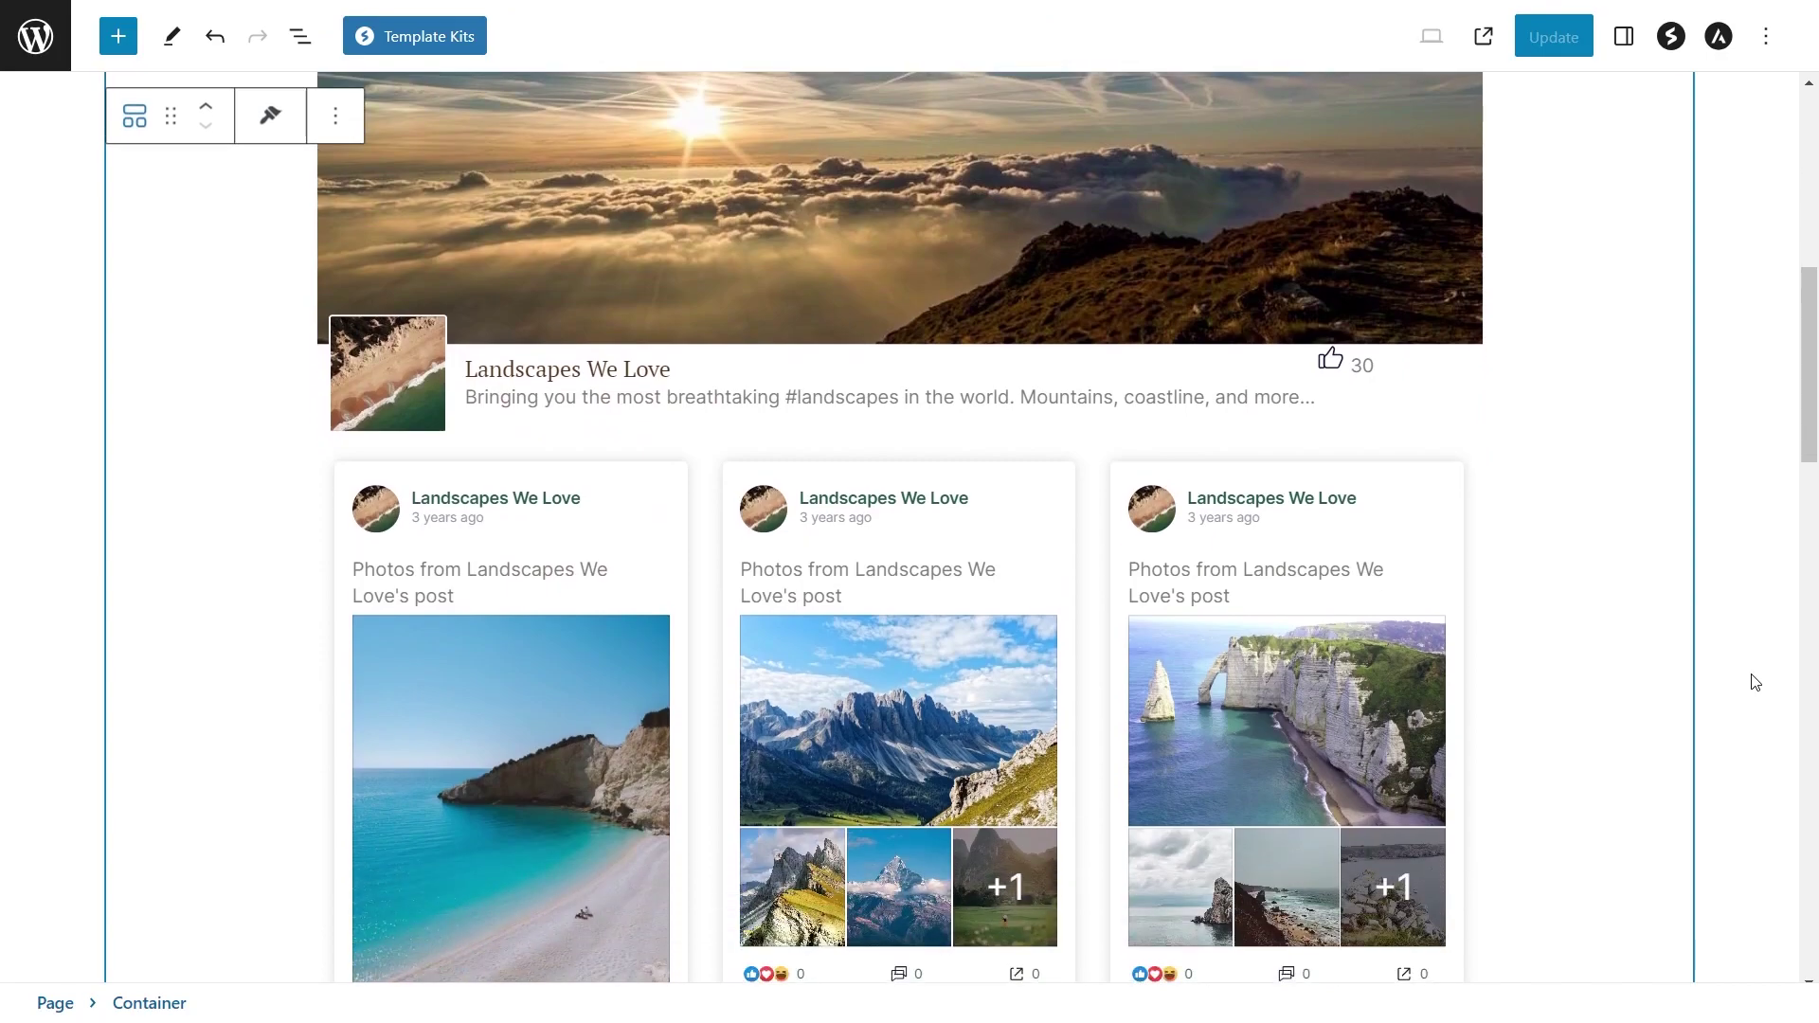
{"action": "left_click", "coordinate": [1580, 34]}
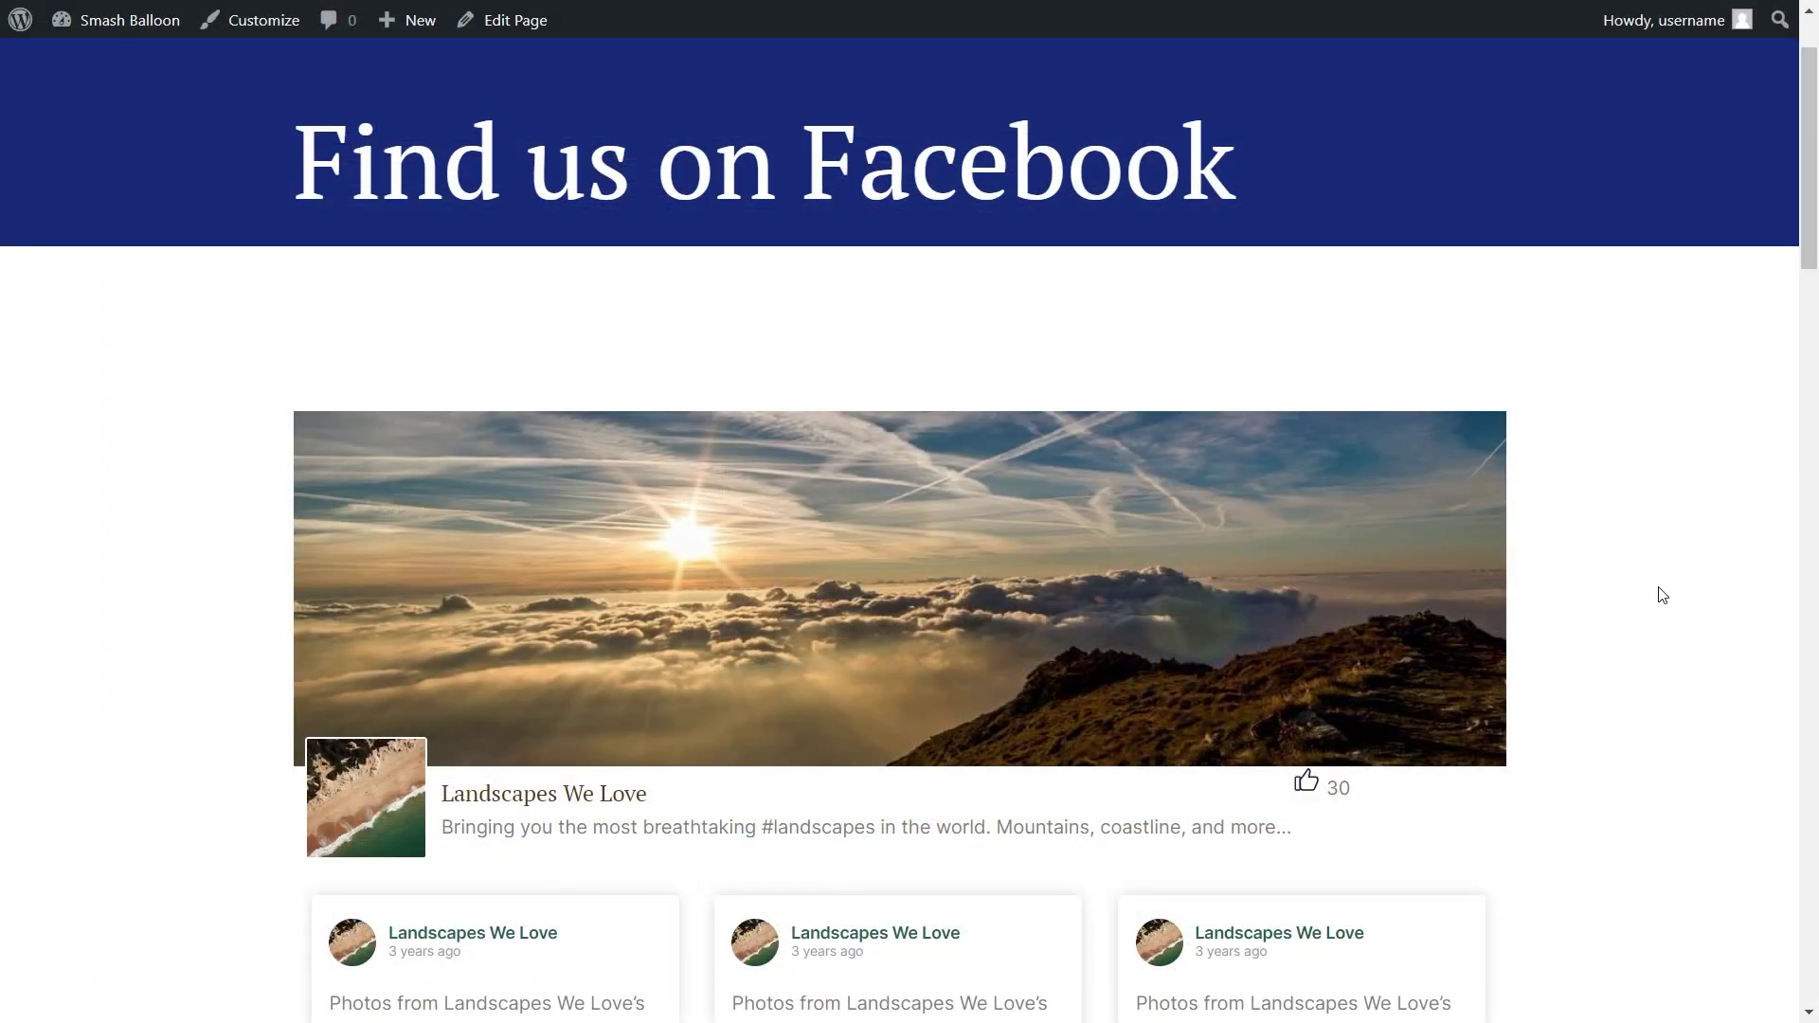
- Scroll the live feed, then view the beach post's three photos in the lightbox
{"action": "scroll", "coordinate": [1662, 595], "scroll_direction": "down", "scroll_amount": 3}
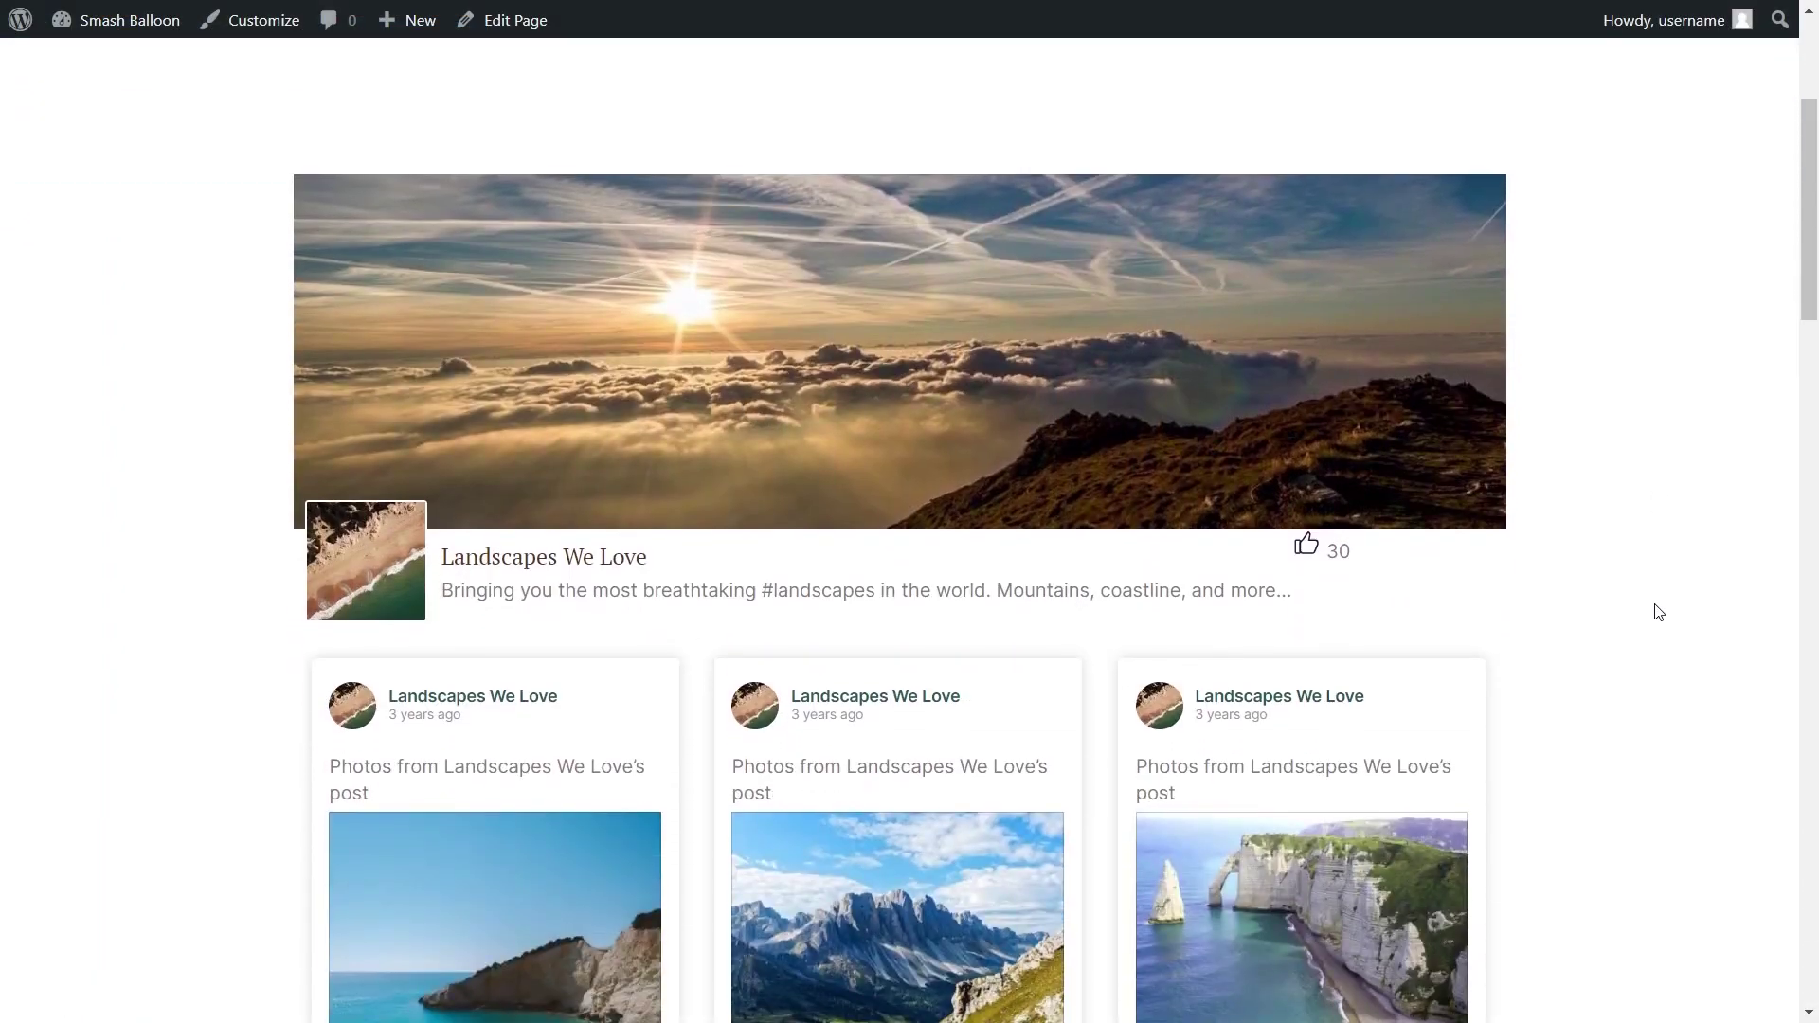
{"action": "scroll", "coordinate": [1658, 612], "scroll_direction": "down", "scroll_amount": 4}
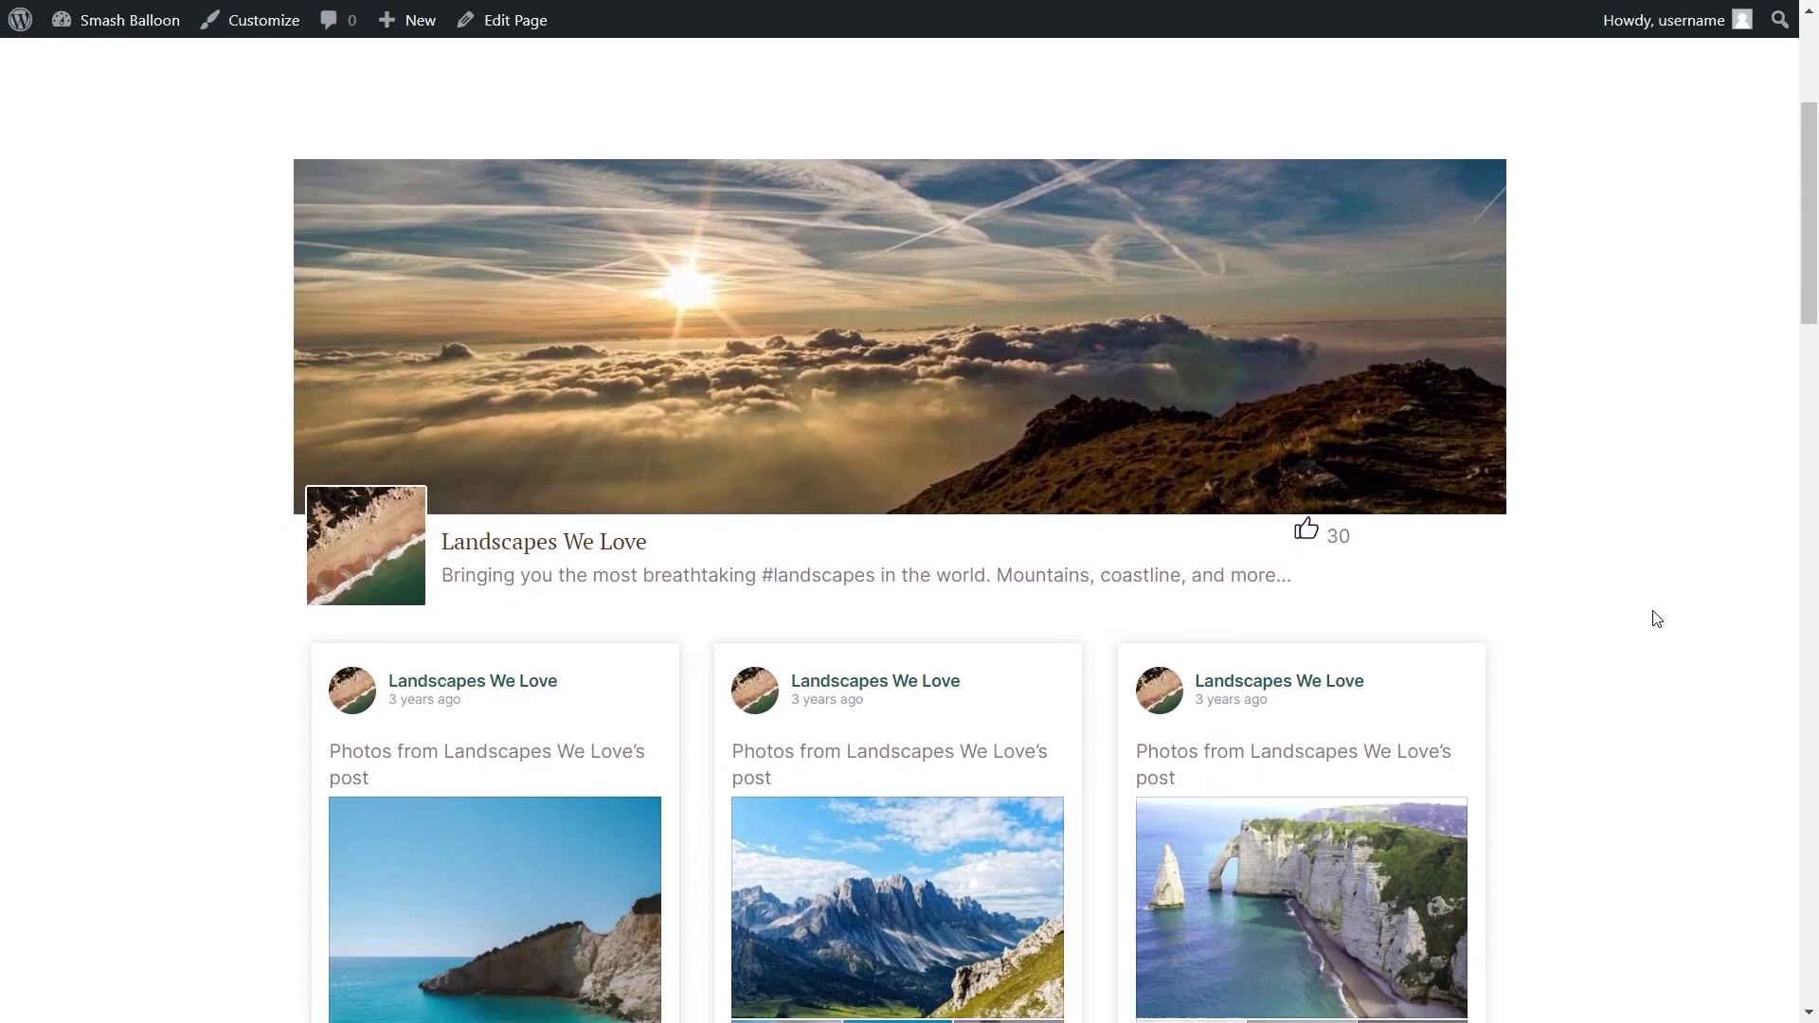
{"action": "scroll", "coordinate": [1655, 627], "scroll_direction": "down", "scroll_amount": 1}
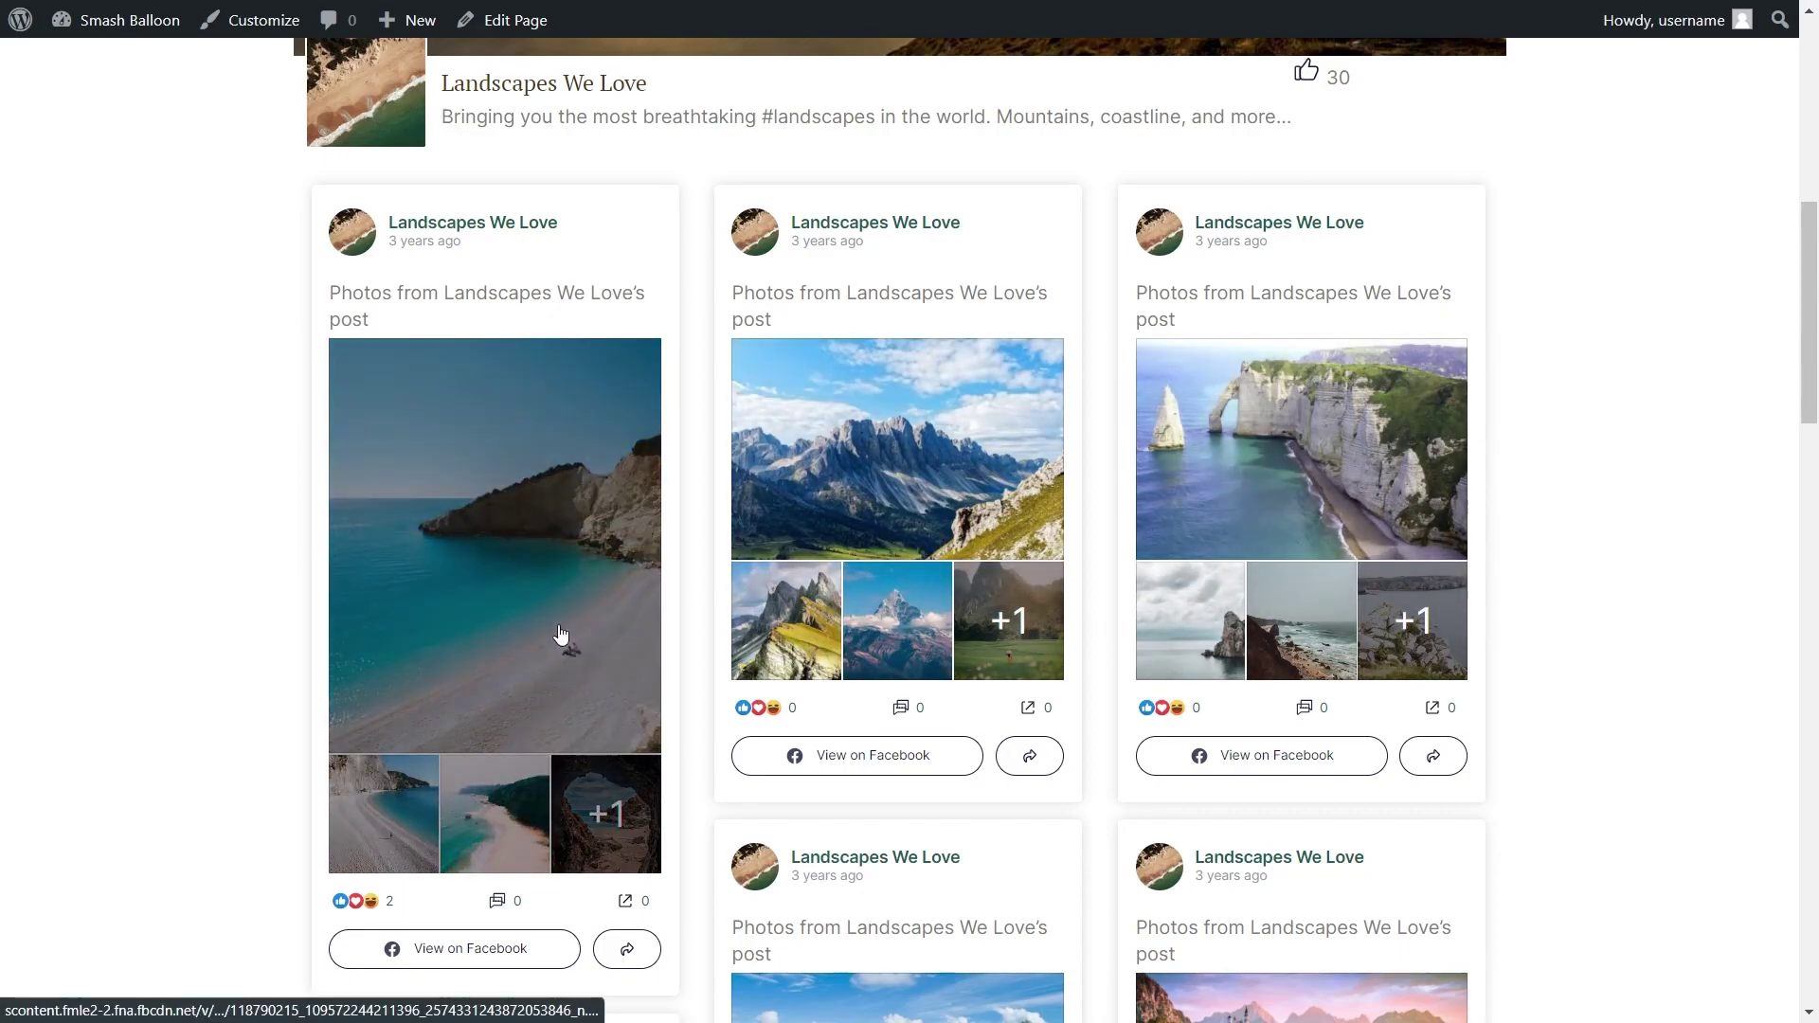
{"action": "left_click", "coordinate": [560, 635]}
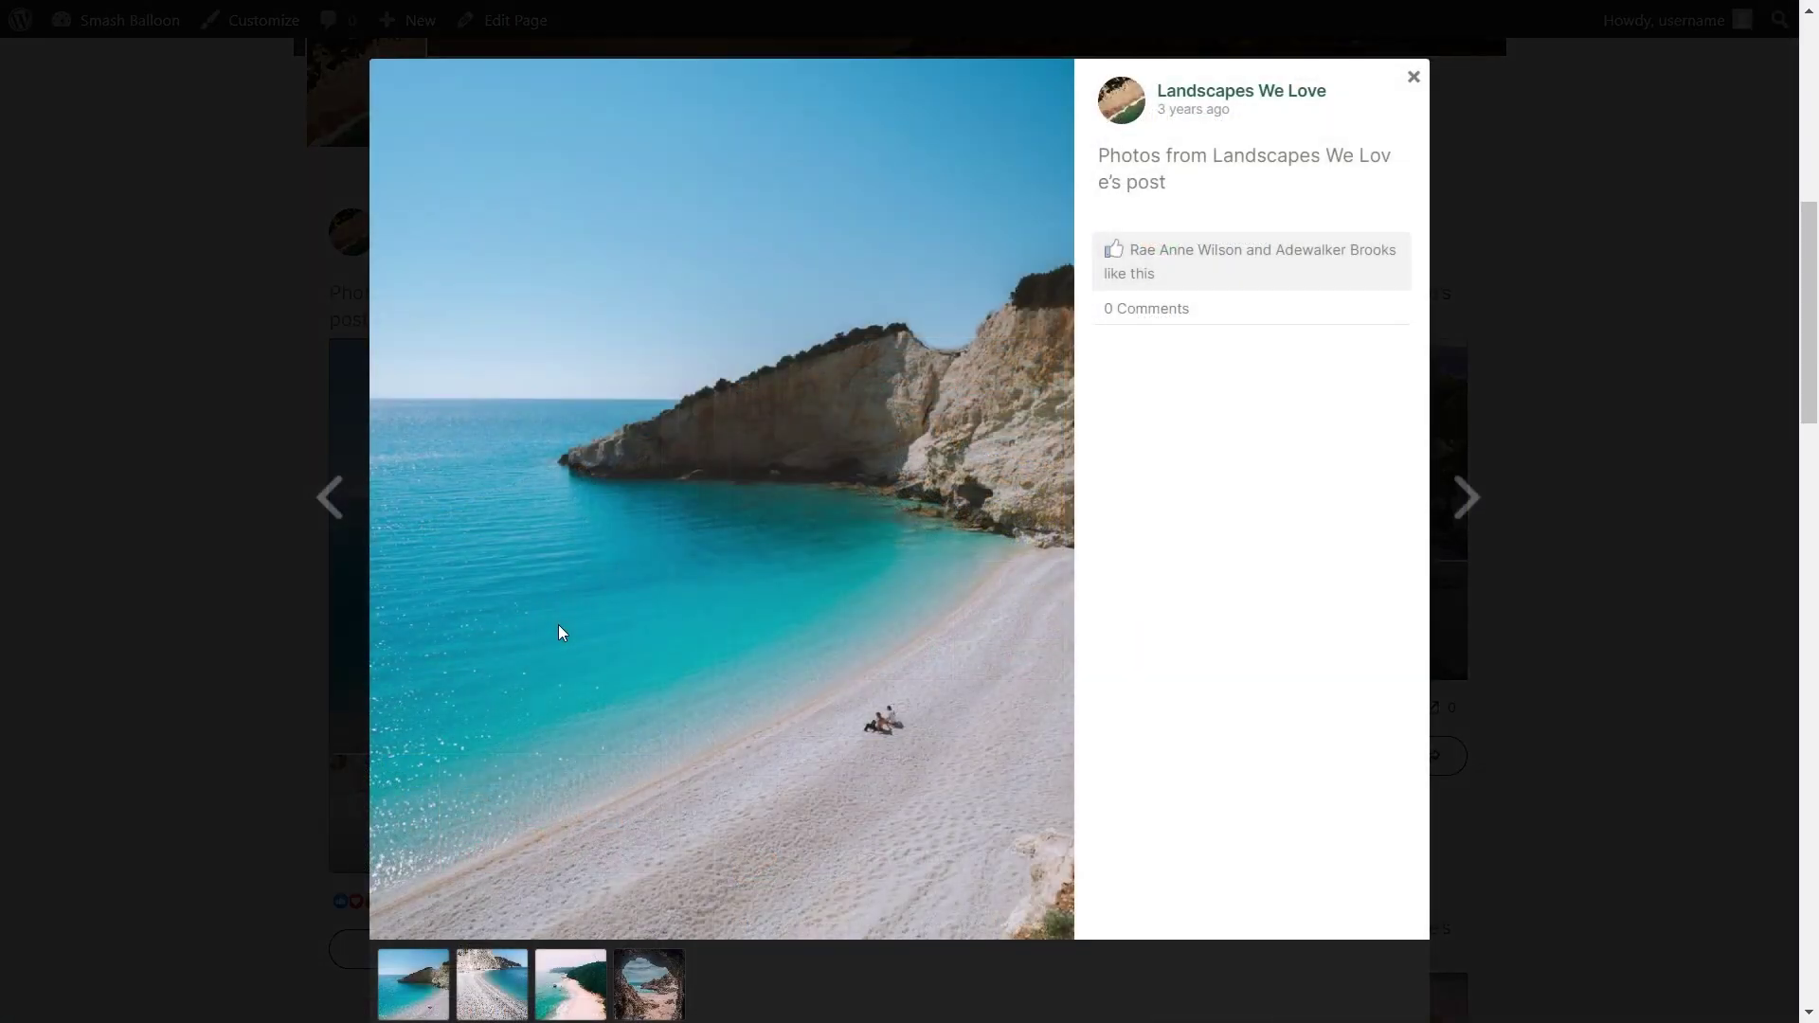
{"action": "left_click", "coordinate": [489, 978]}
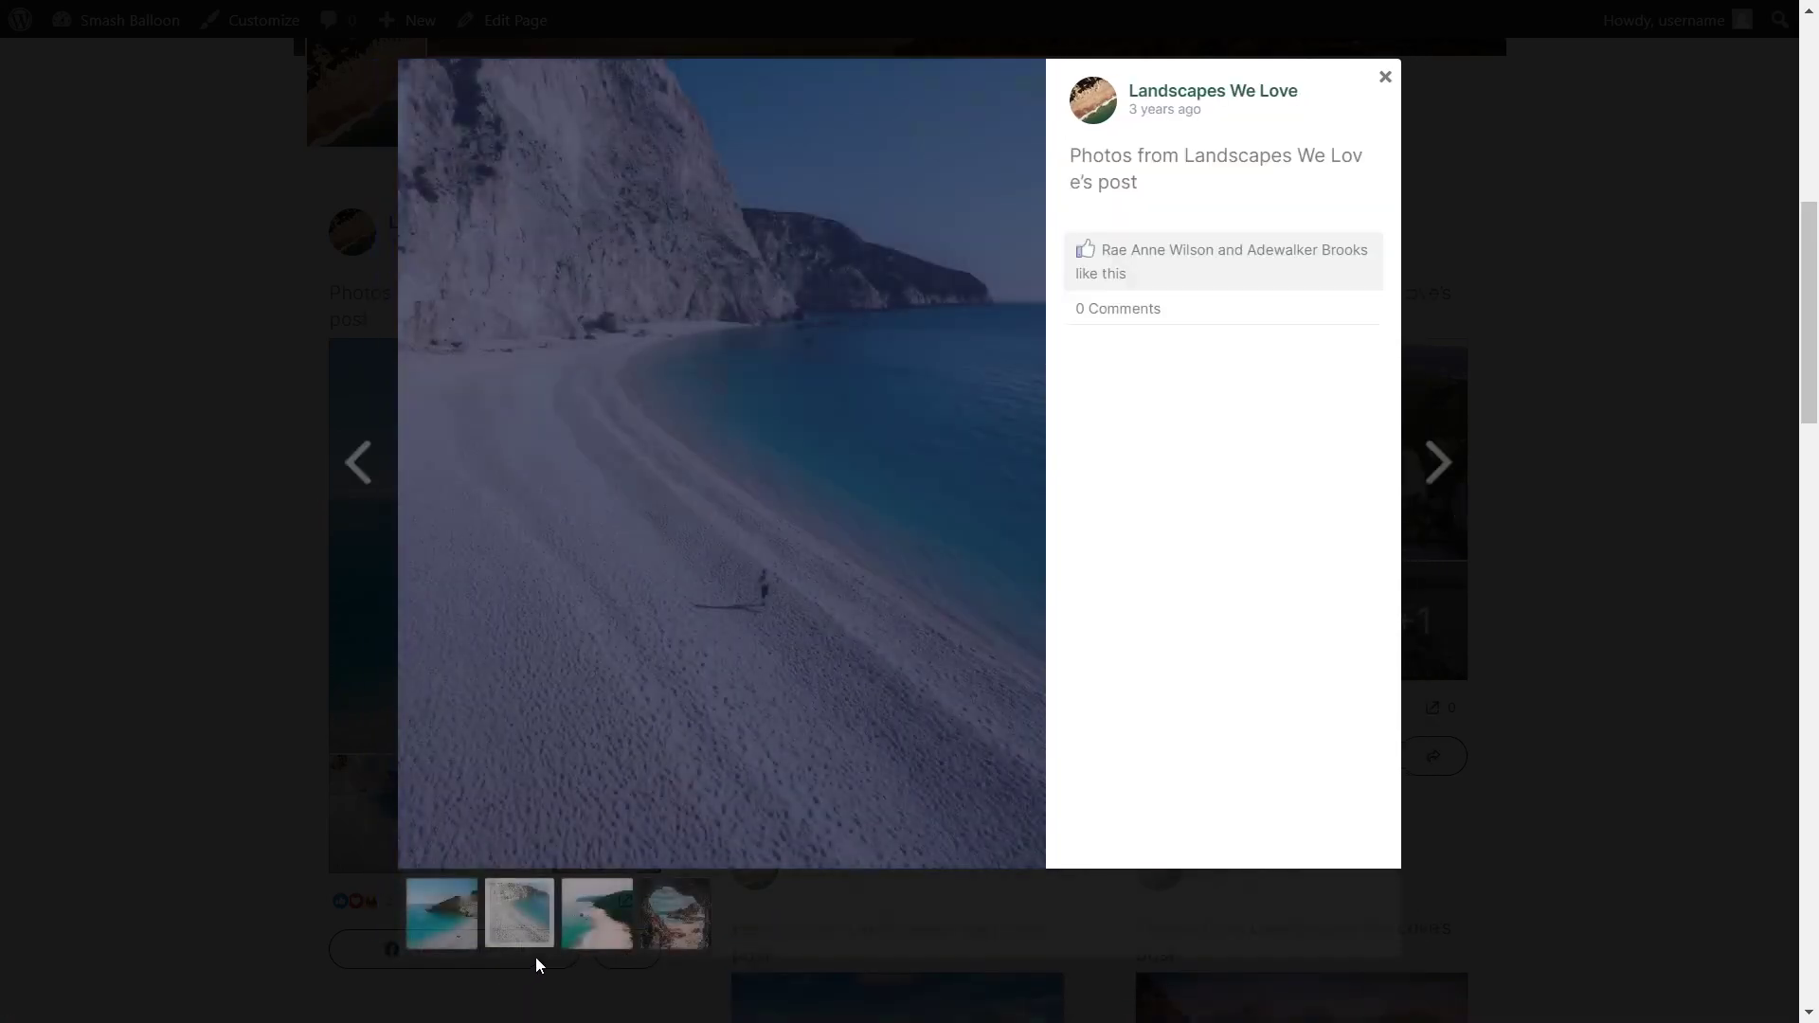
{"action": "left_click", "coordinate": [594, 935]}
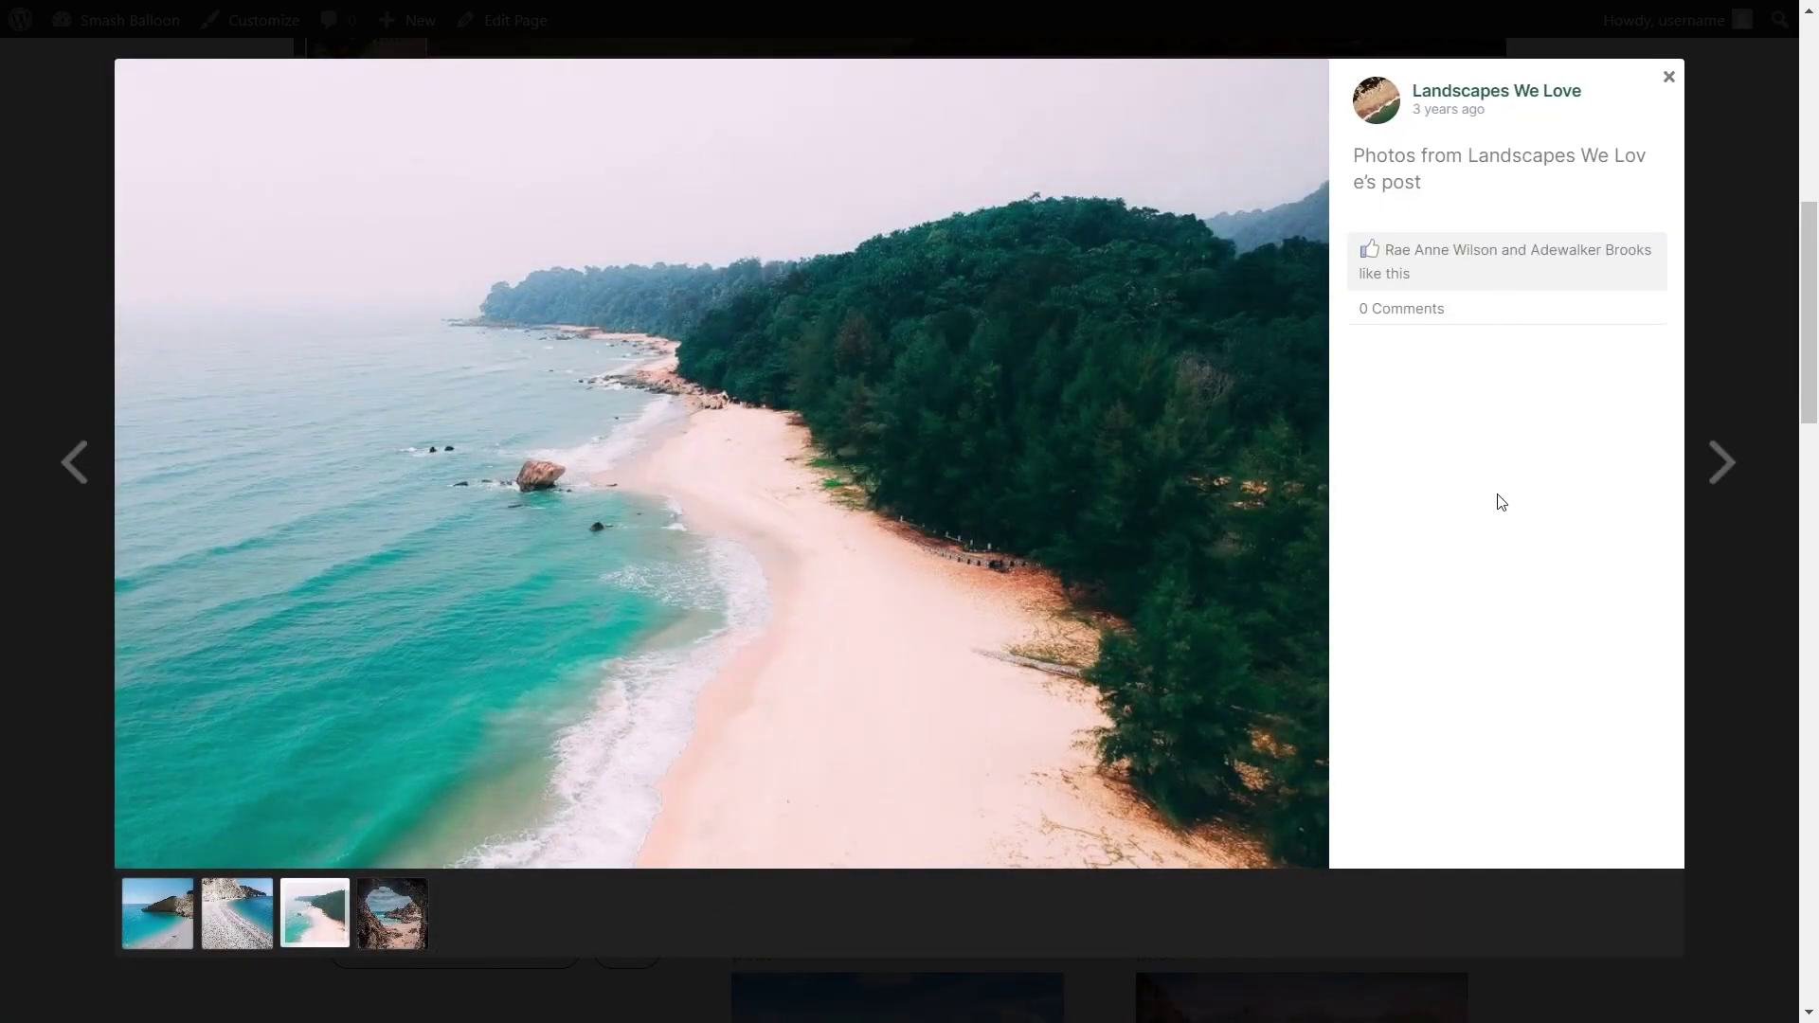
{"action": "key", "text": "Escape"}
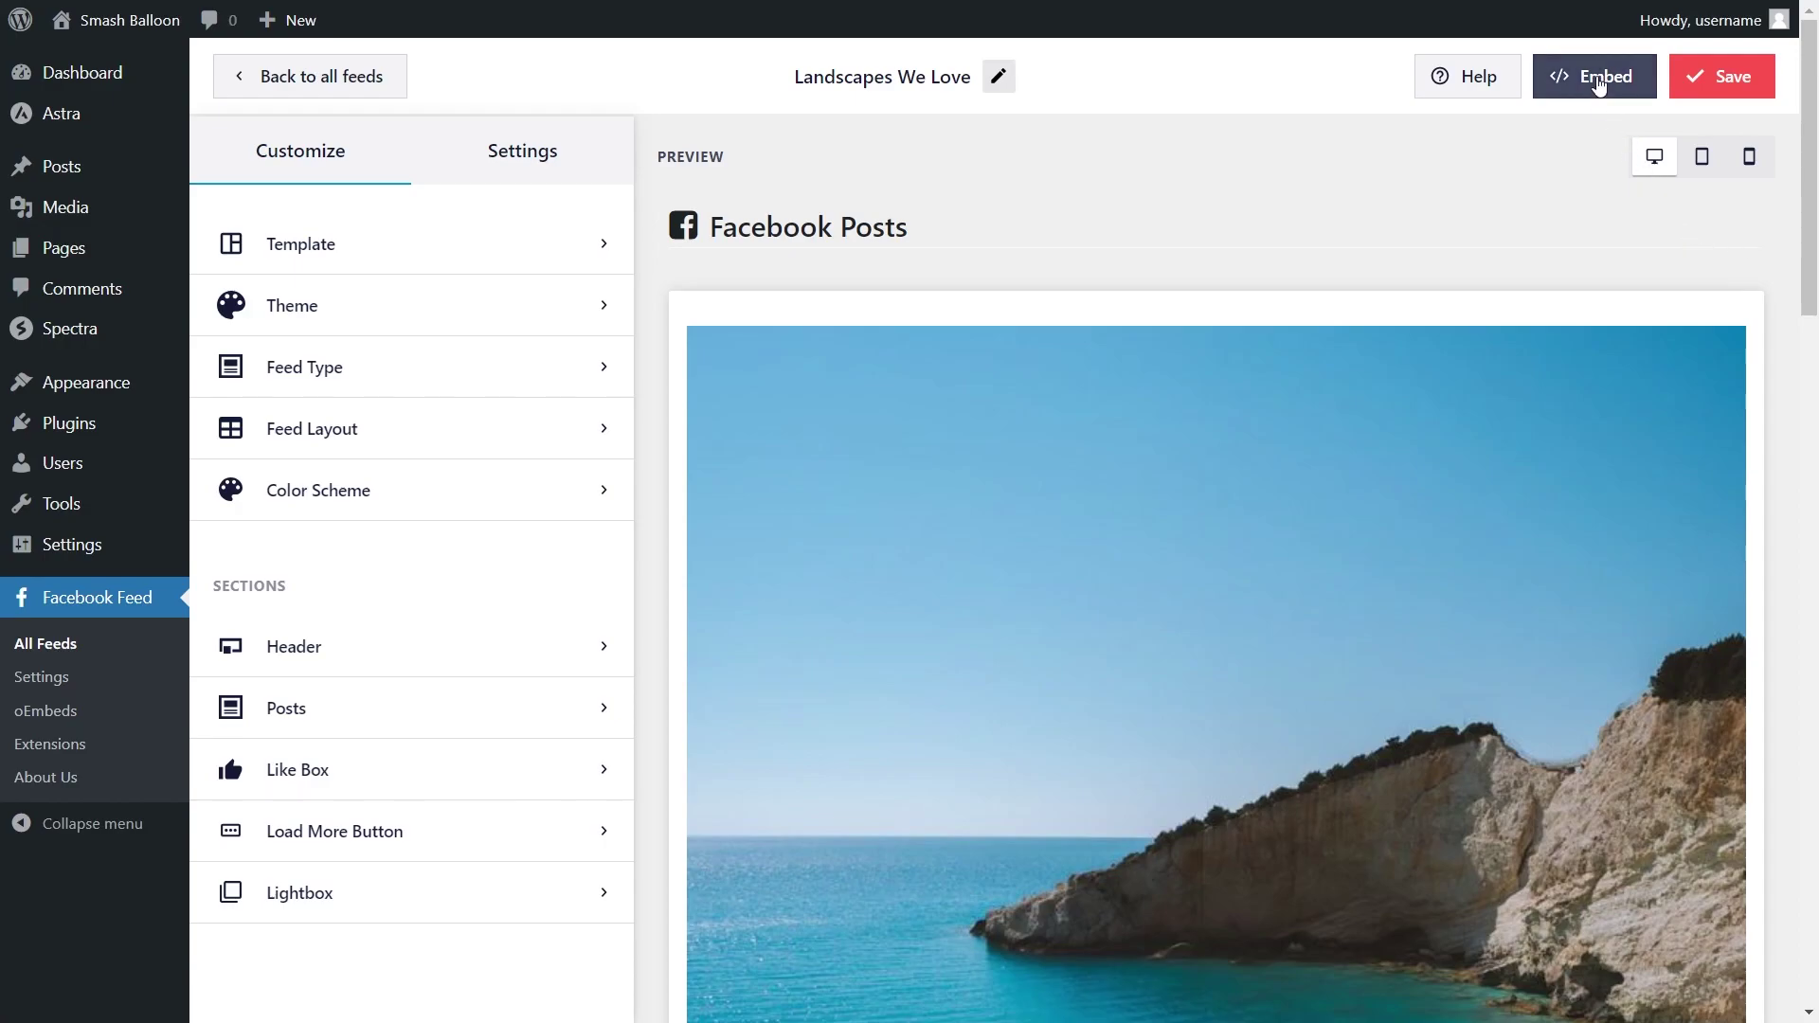
- Use Embed > Add to a Widget to place a Custom Facebook Feed in Main Sidebar, then update
{"action": "left_click", "coordinate": [1600, 81]}
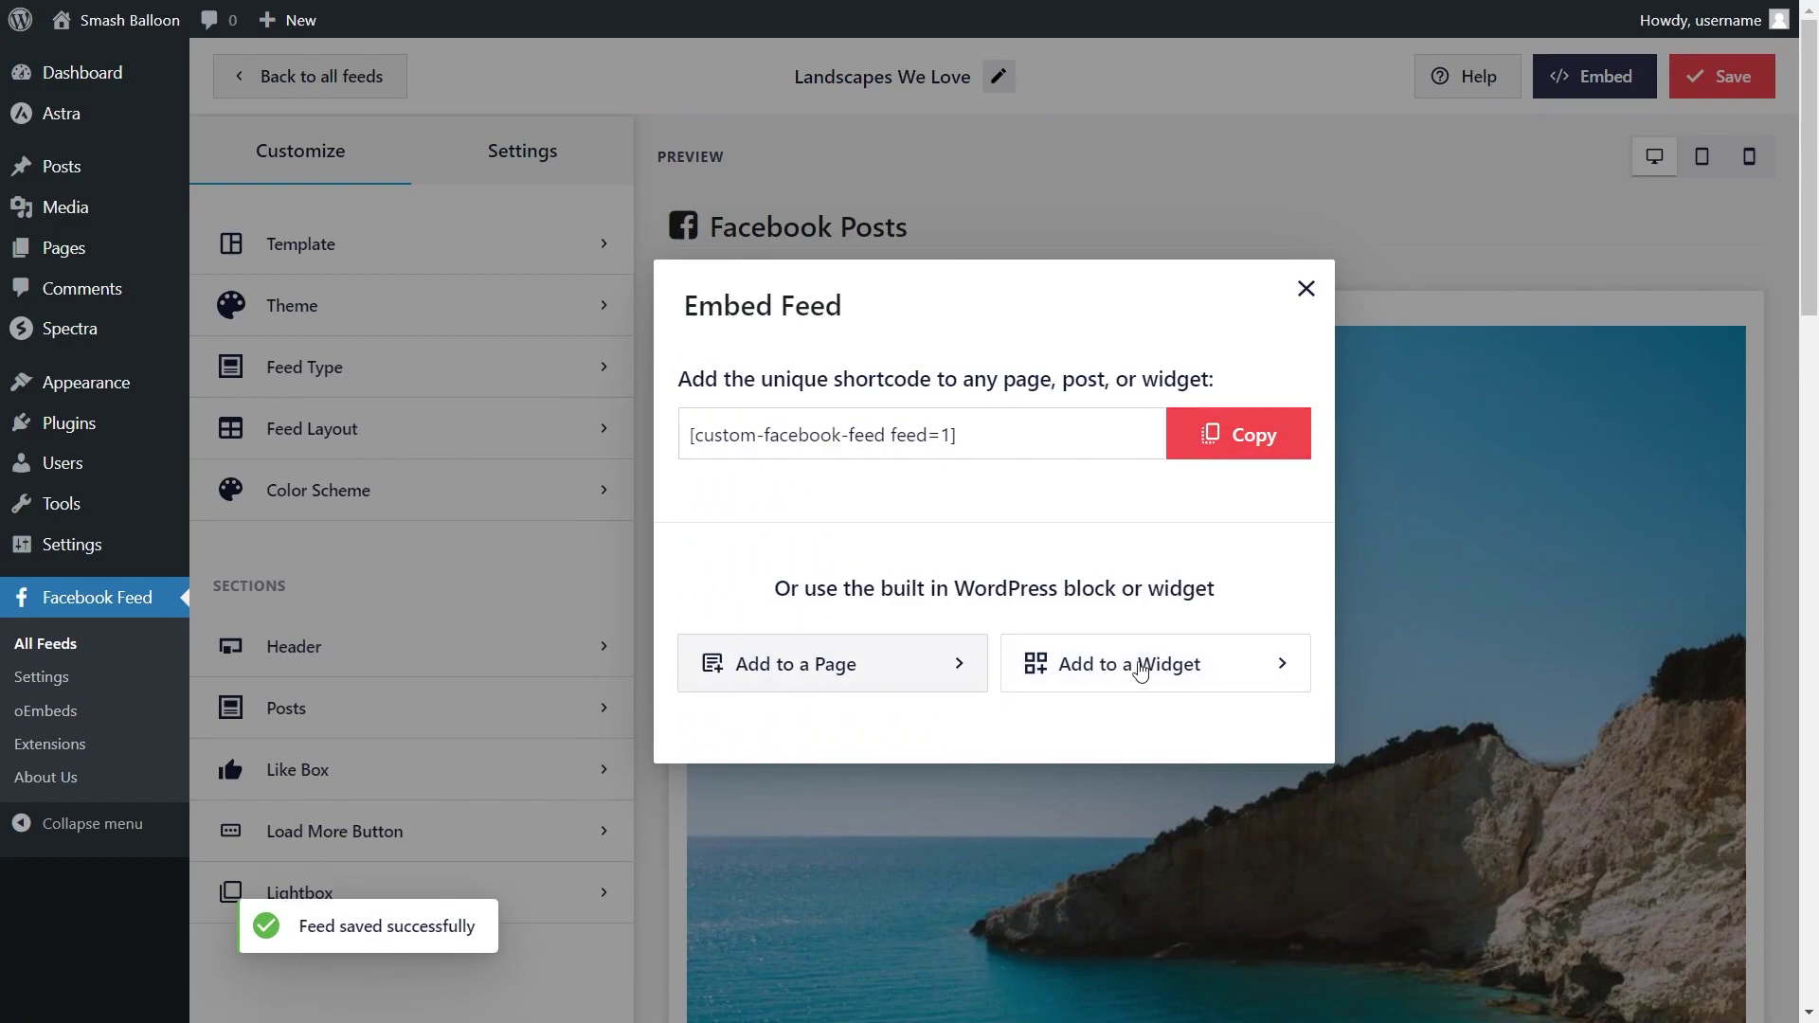
{"action": "left_click", "coordinate": [1145, 666]}
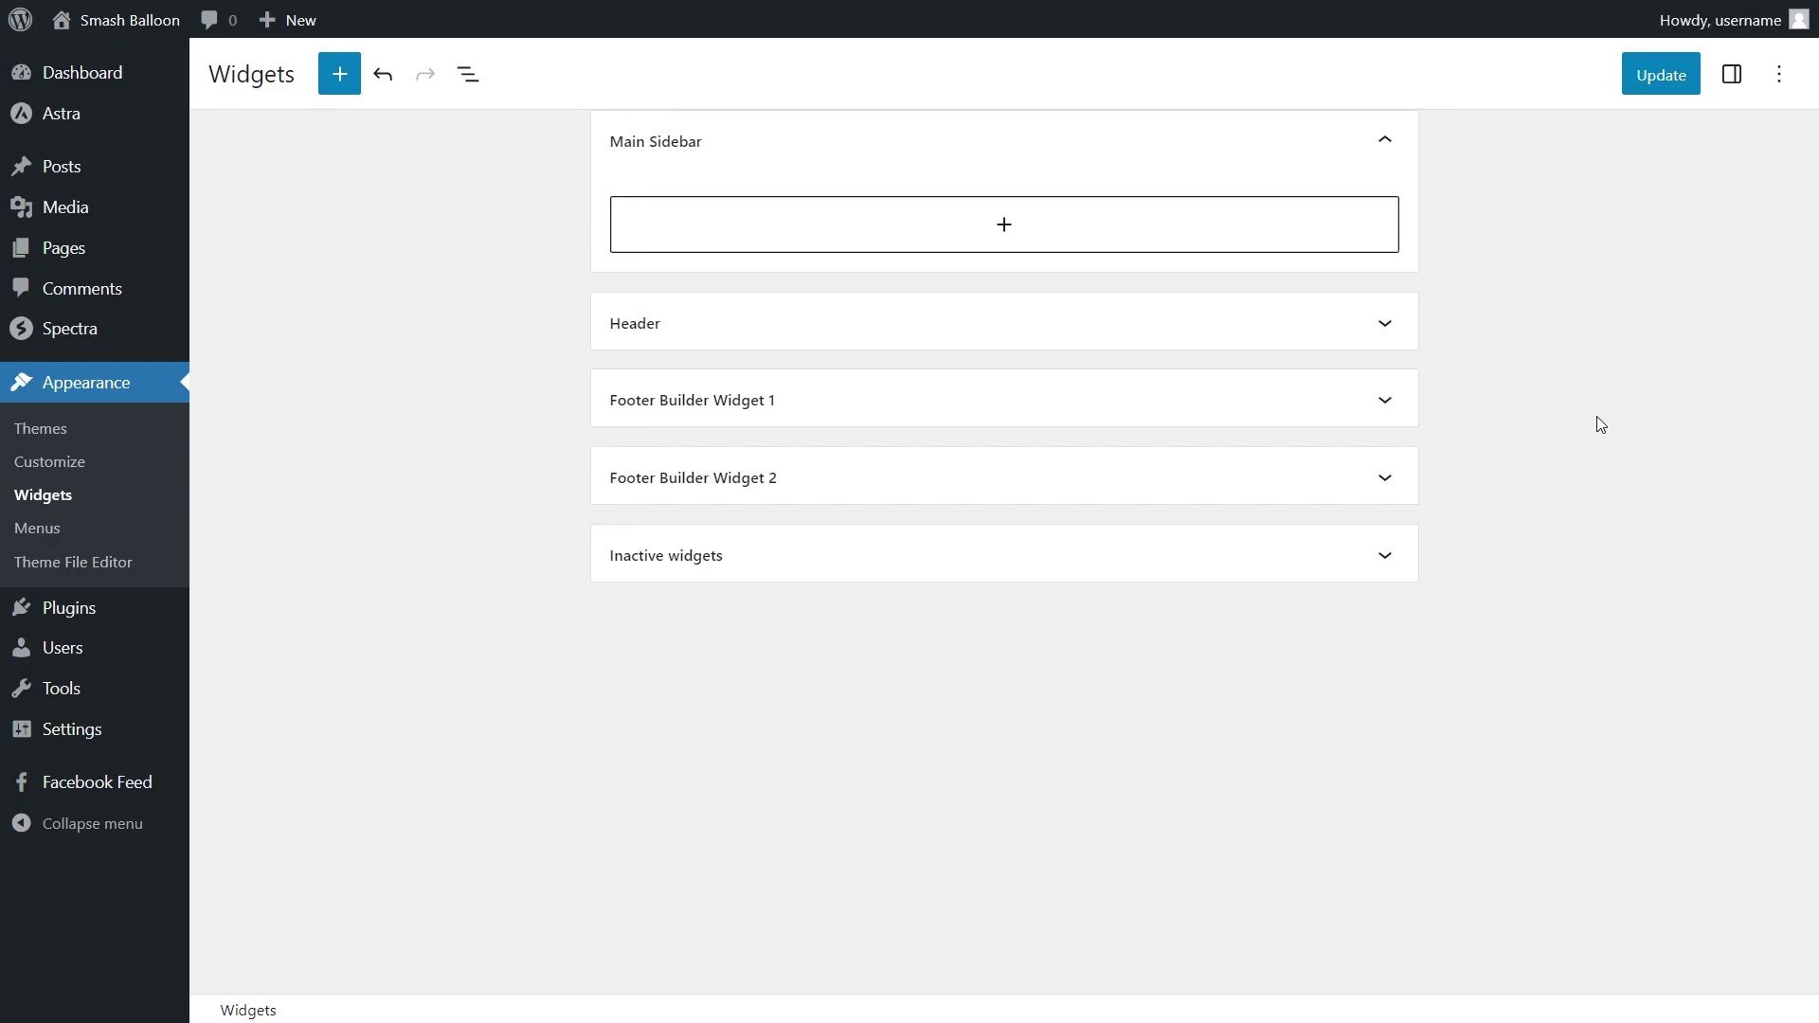
{"action": "left_click", "coordinate": [1032, 236]}
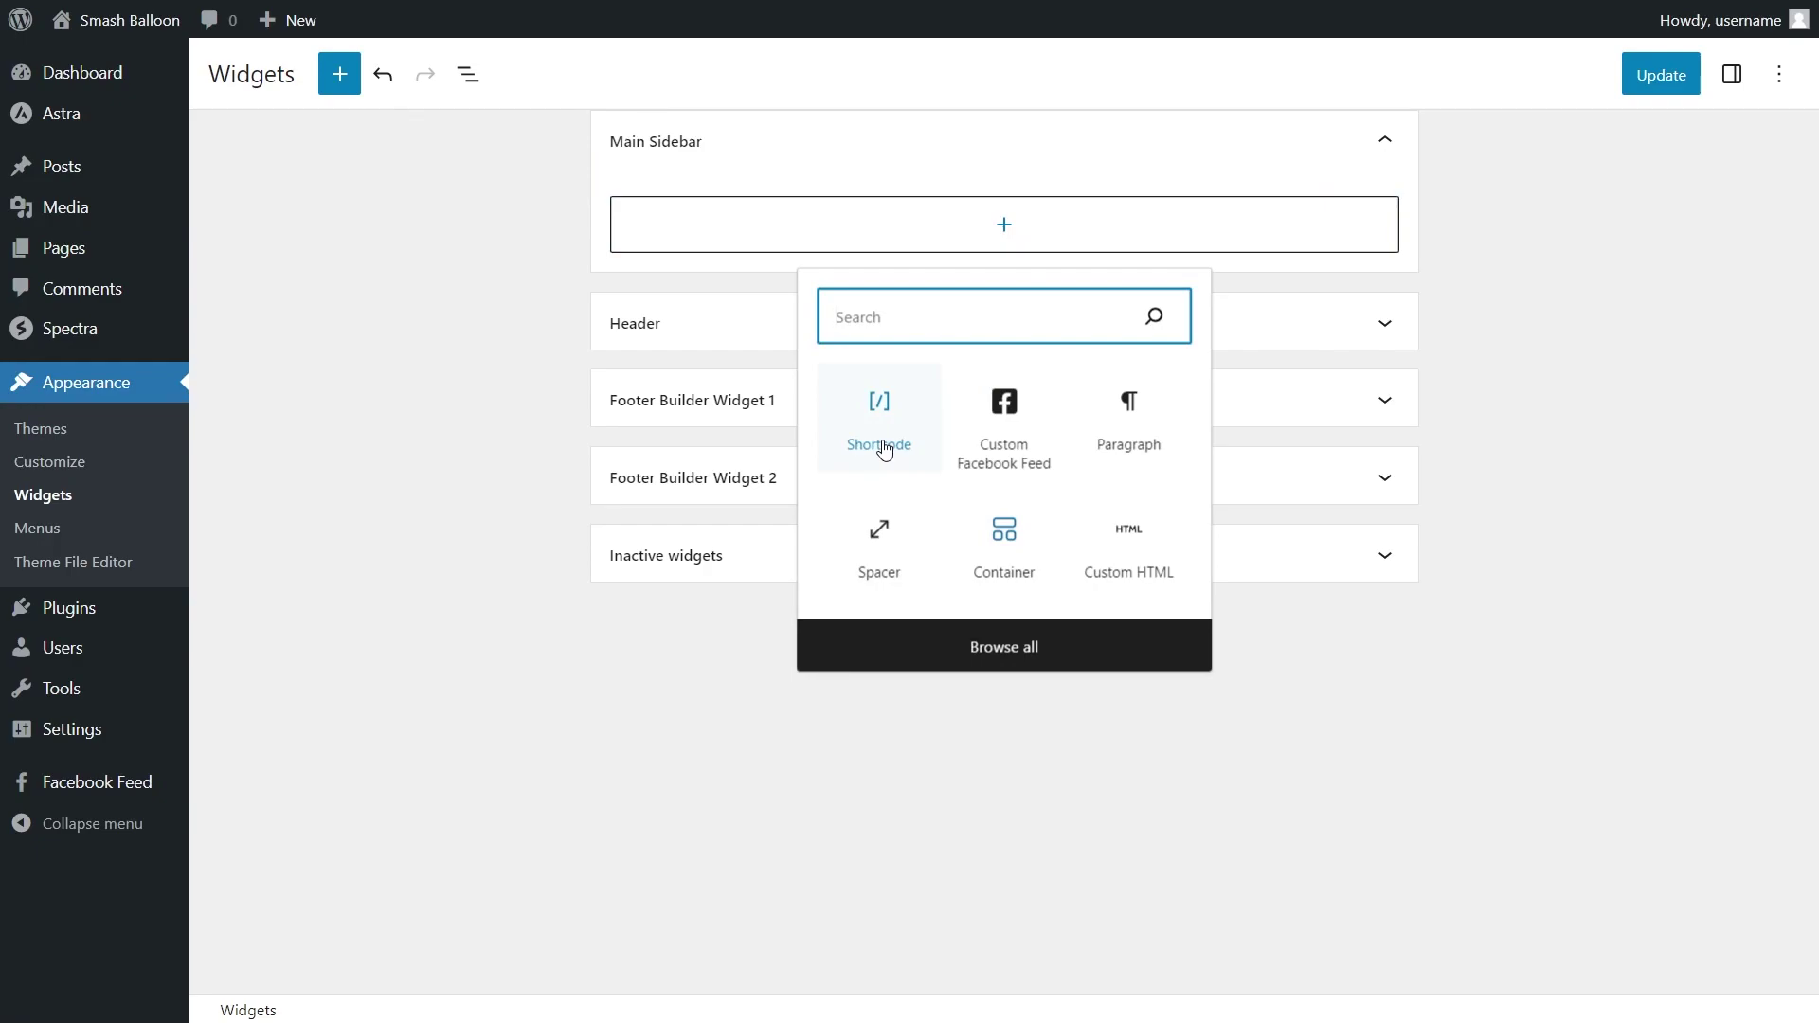
{"action": "left_click", "coordinate": [1008, 449]}
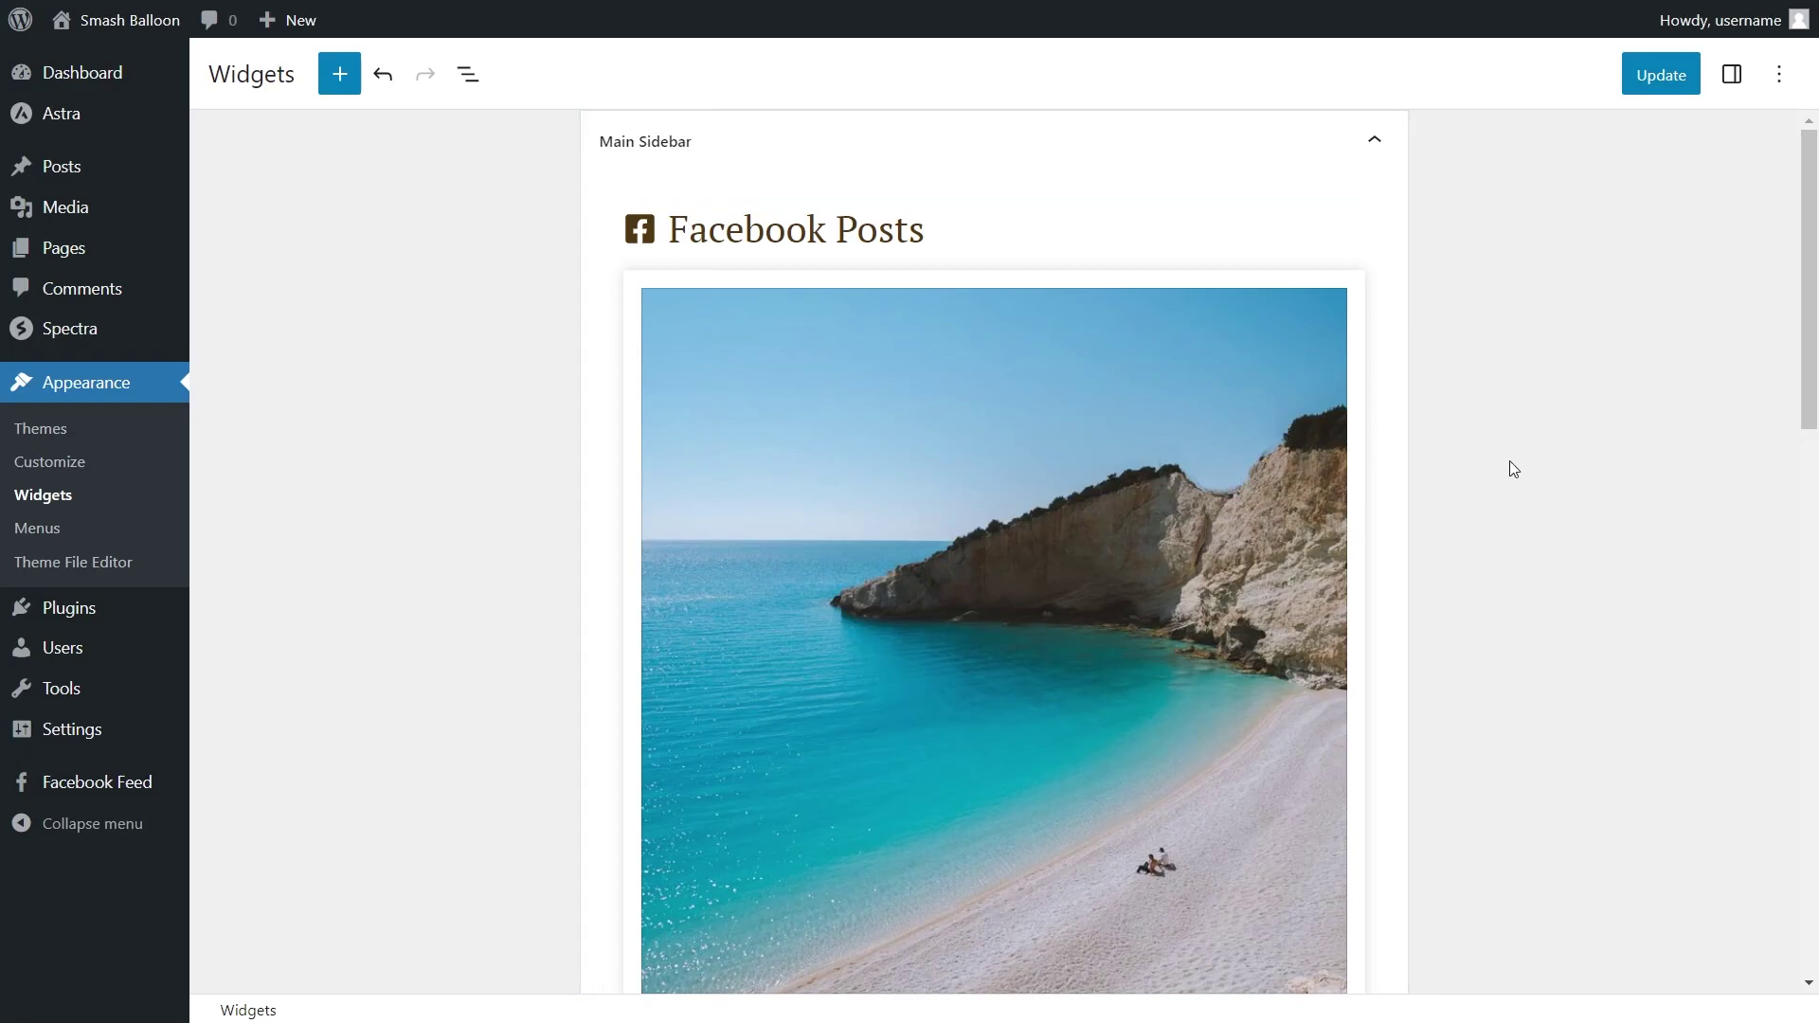
{"action": "left_click", "coordinate": [1650, 77]}
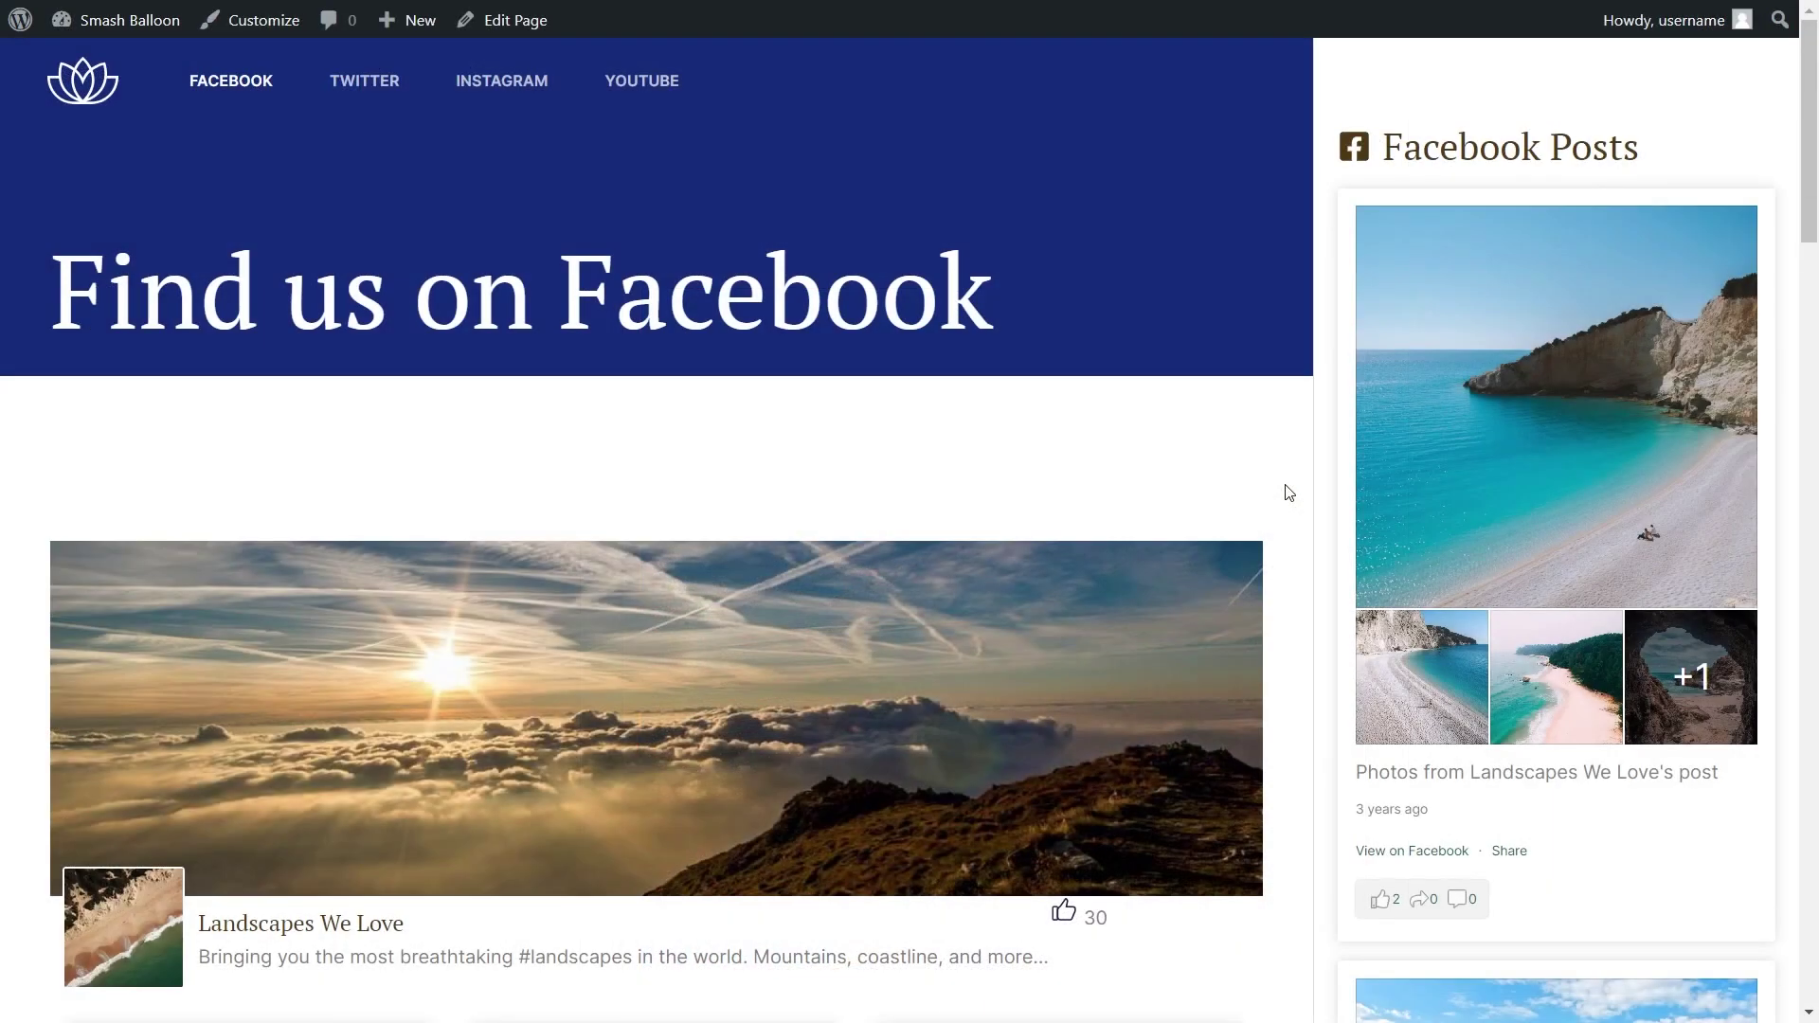
- Scroll the live page to check the Landscapes We Love feed and the Facebook Posts sidebar feed
{"action": "scroll", "coordinate": [1289, 493], "scroll_direction": "down", "scroll_amount": 3}
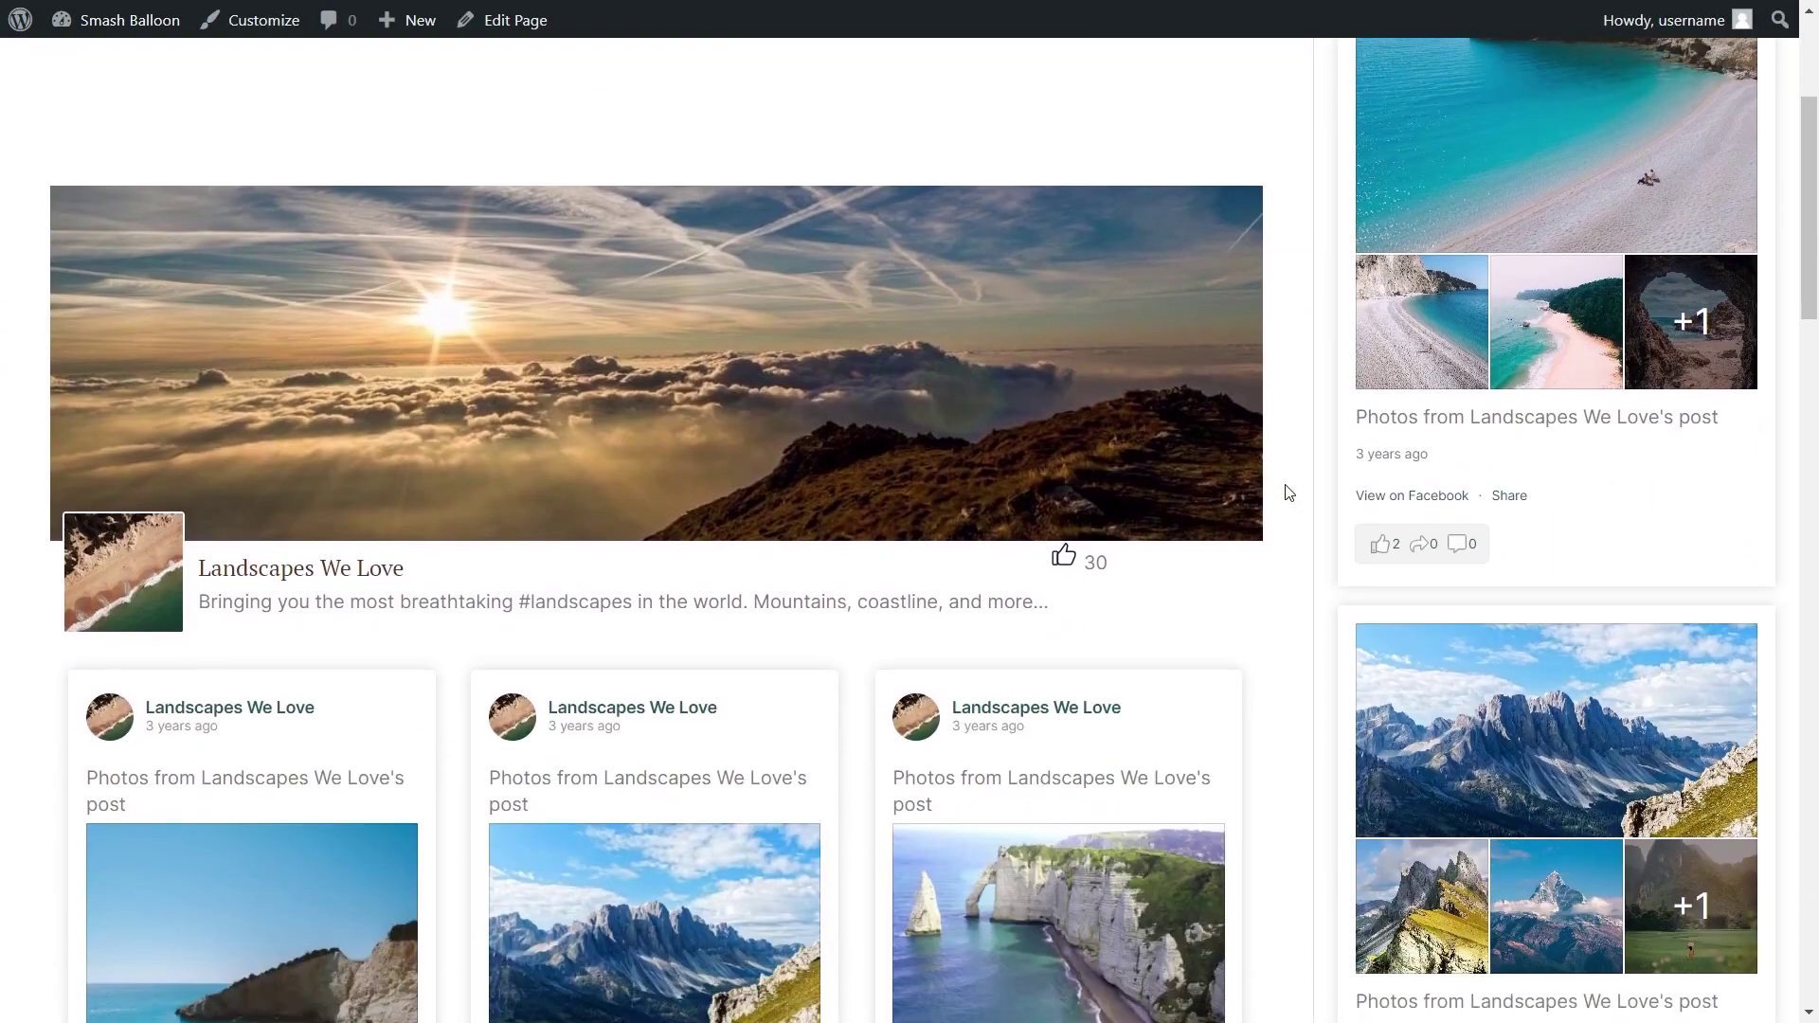
{"action": "scroll", "coordinate": [1282, 555], "scroll_direction": "down", "scroll_amount": 5}
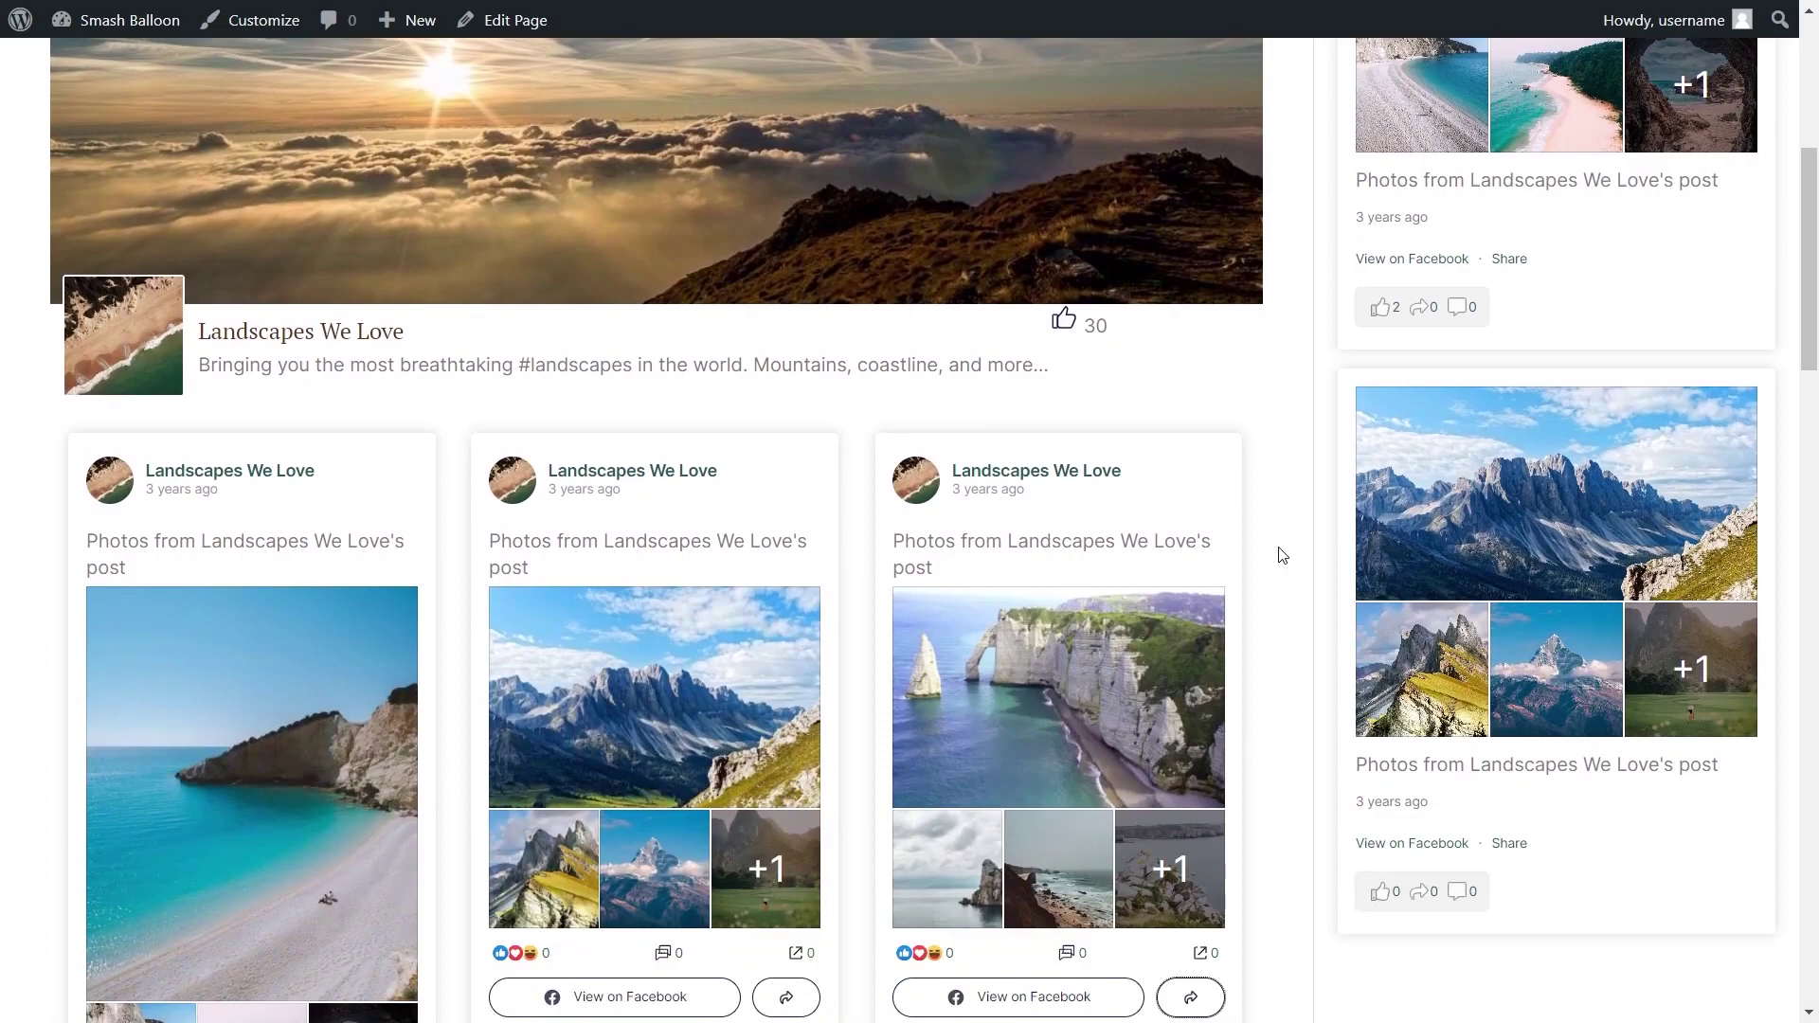
{"action": "scroll", "coordinate": [1282, 555], "scroll_direction": "up", "scroll_amount": 10}
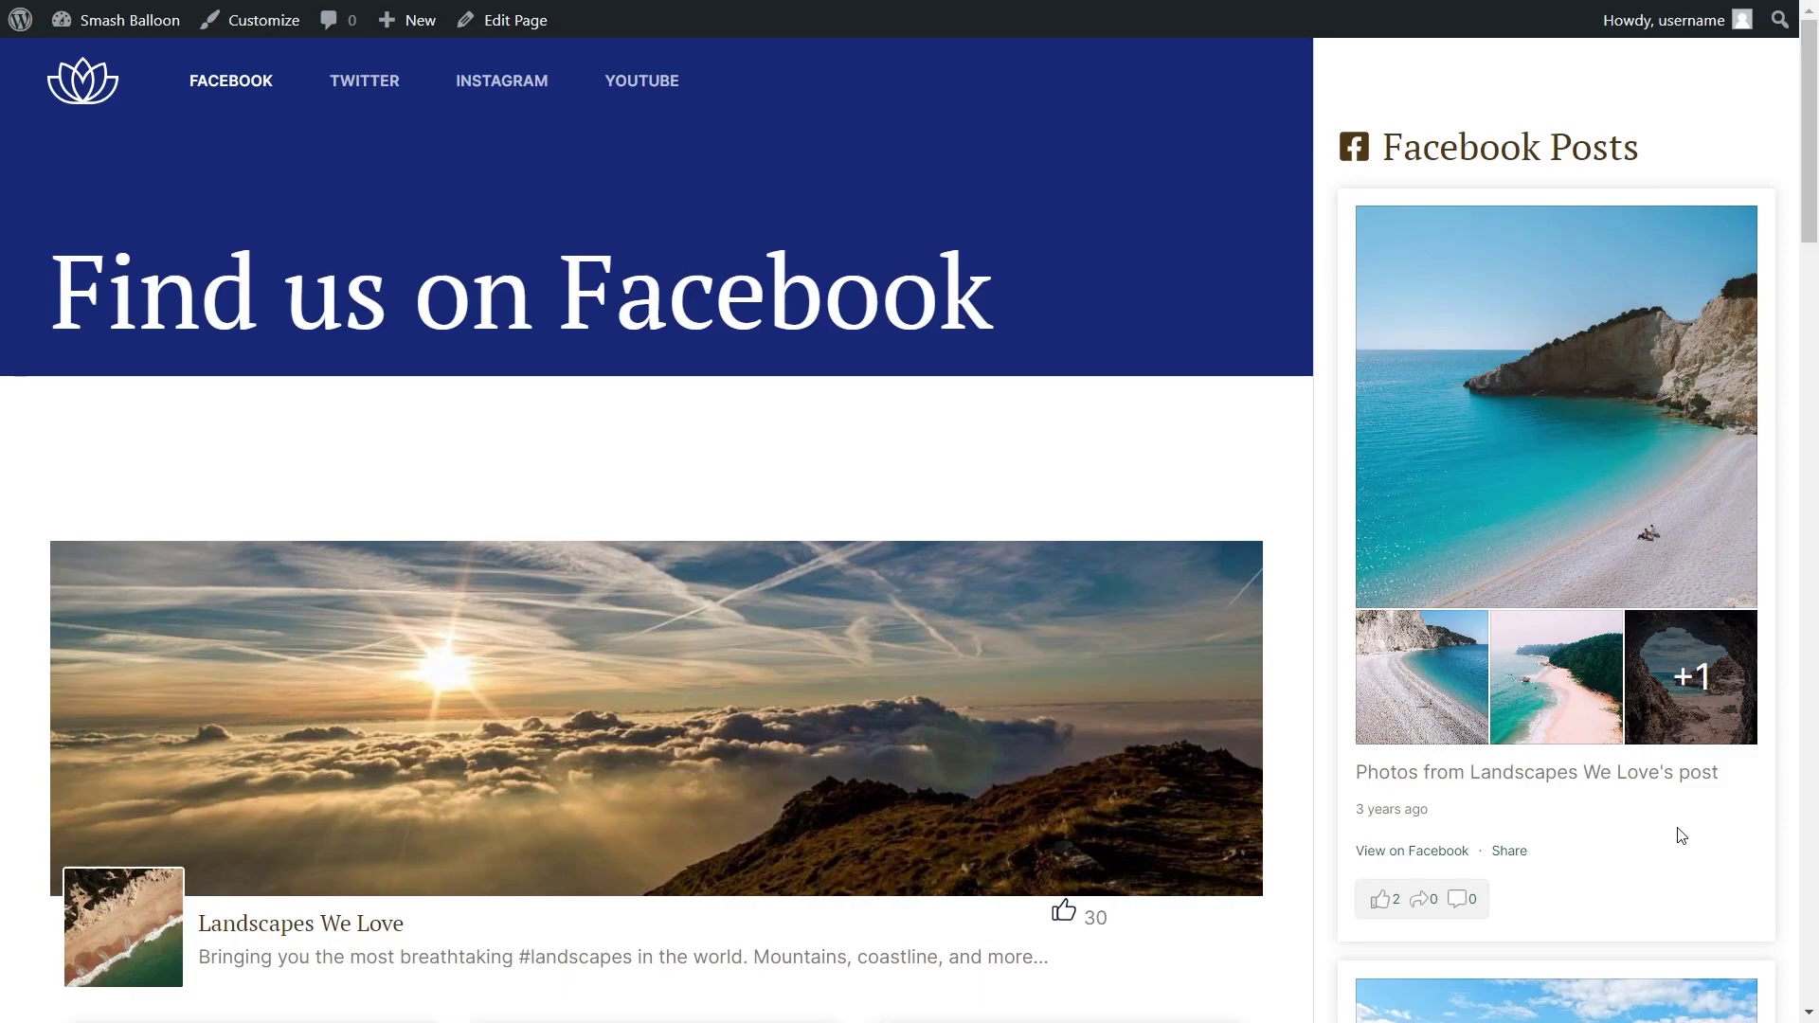
{"action": "scroll", "coordinate": [1223, 793], "scroll_direction": "down", "scroll_amount": 5}
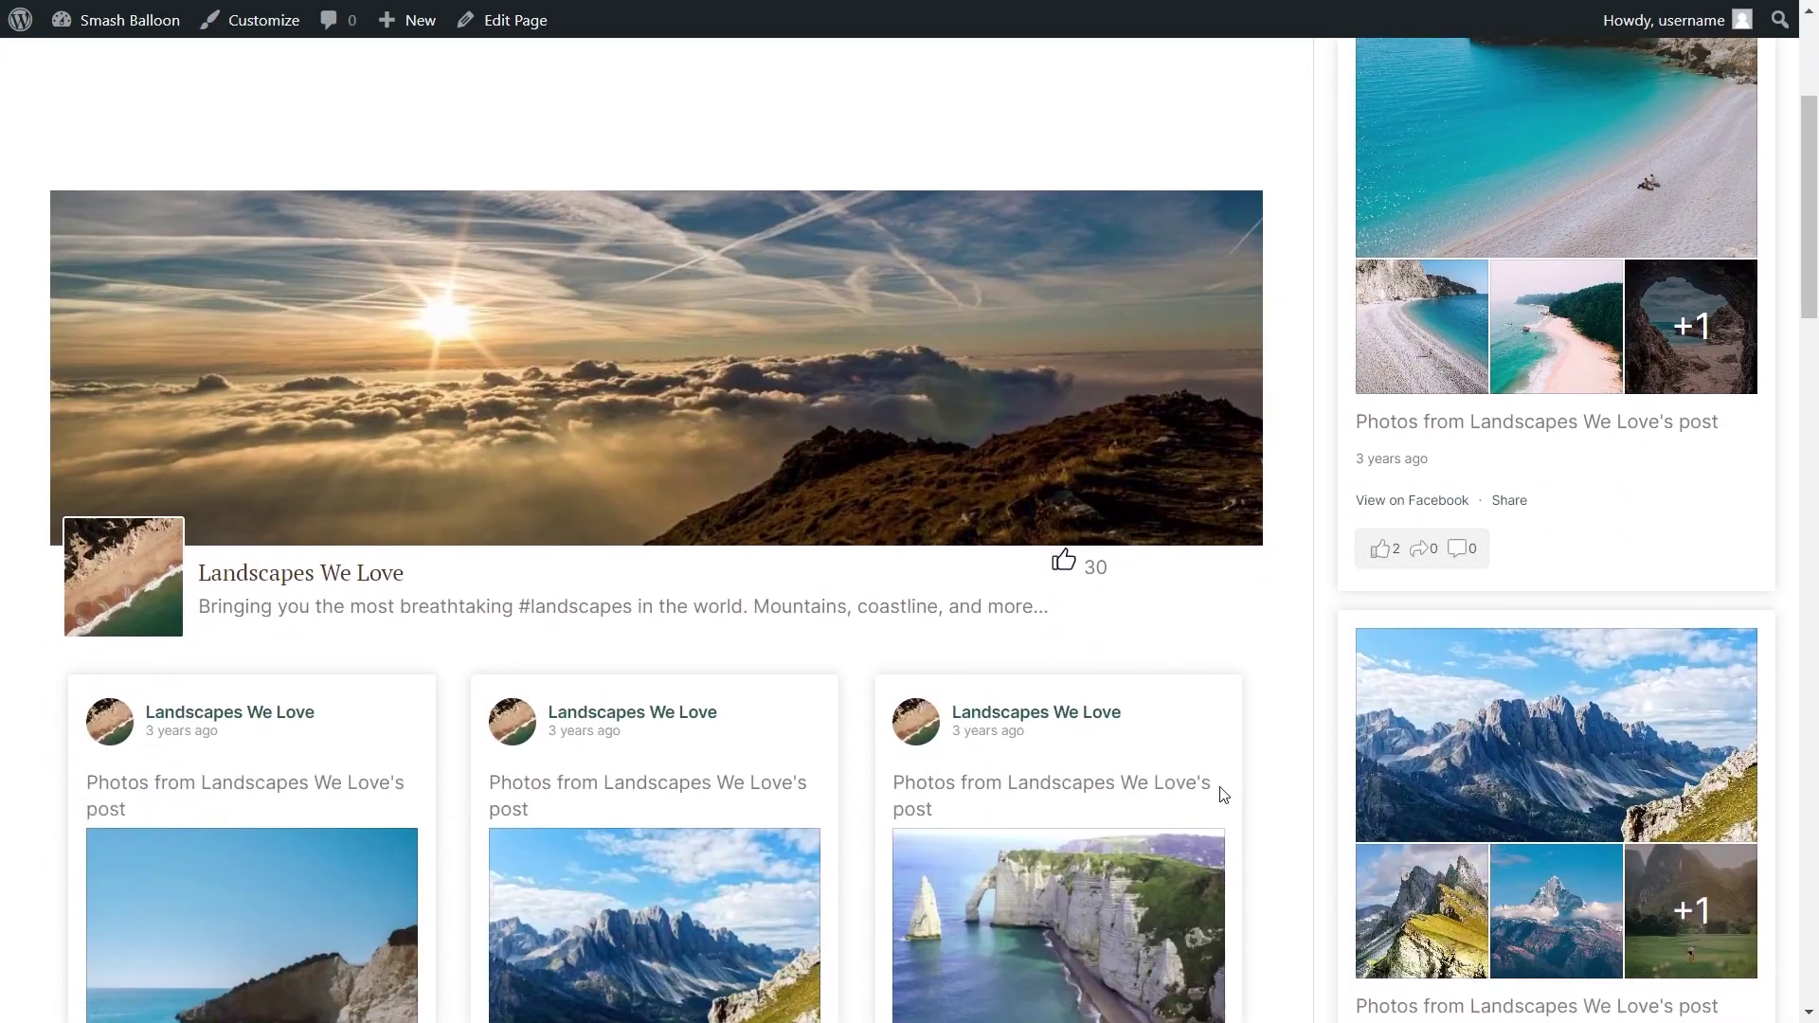